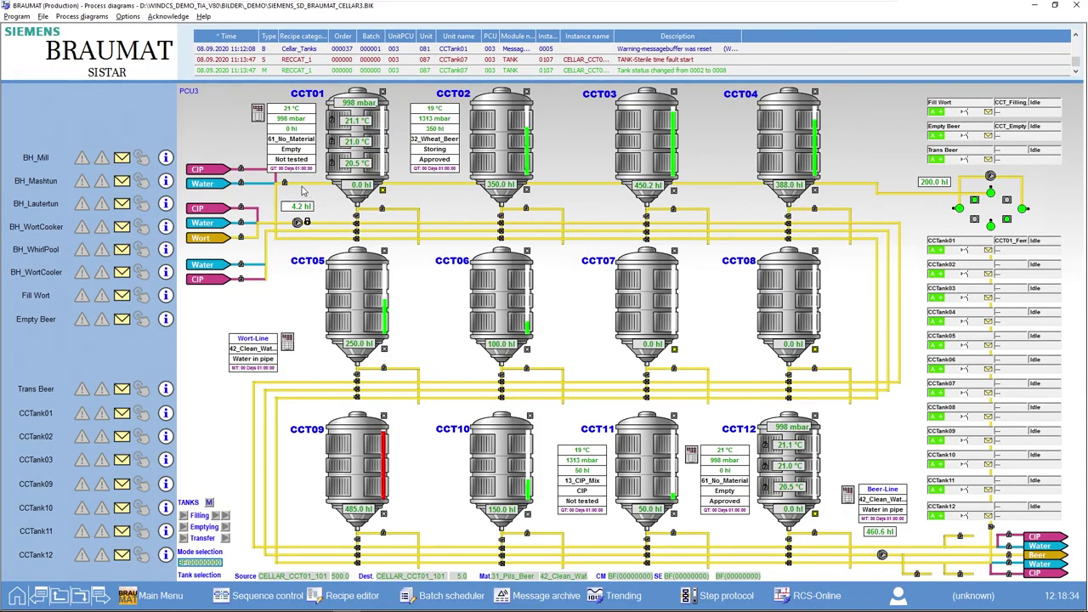
Check CCT01's monitoring times on its tank faceplate, then close it
{"action": "left_click", "coordinate": [292, 152]}
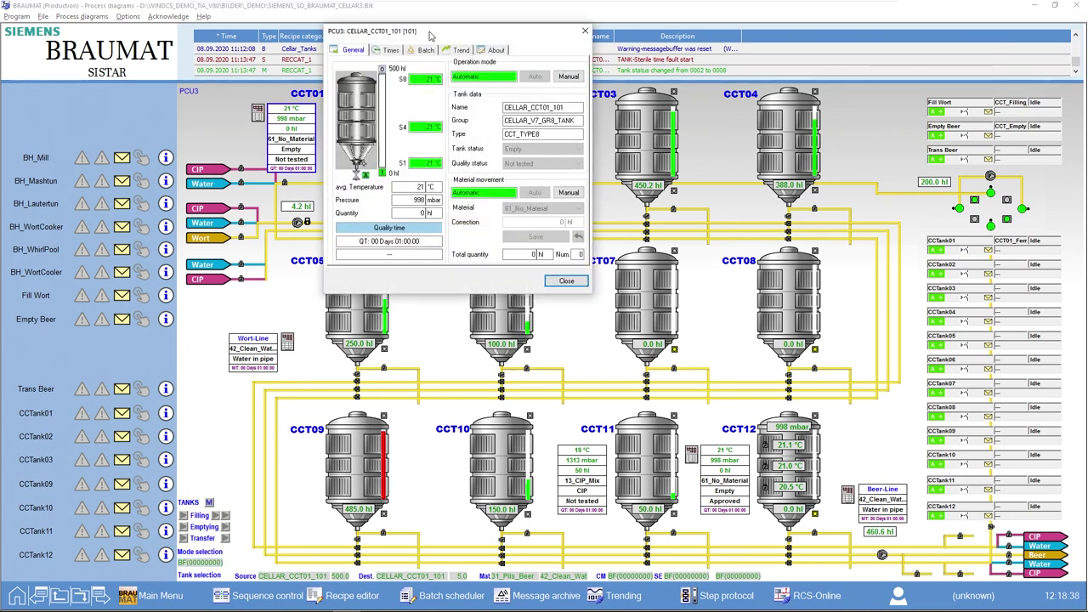
{"action": "left_click_drag", "start_coordinate": [432, 34], "coordinate": [426, 96]}
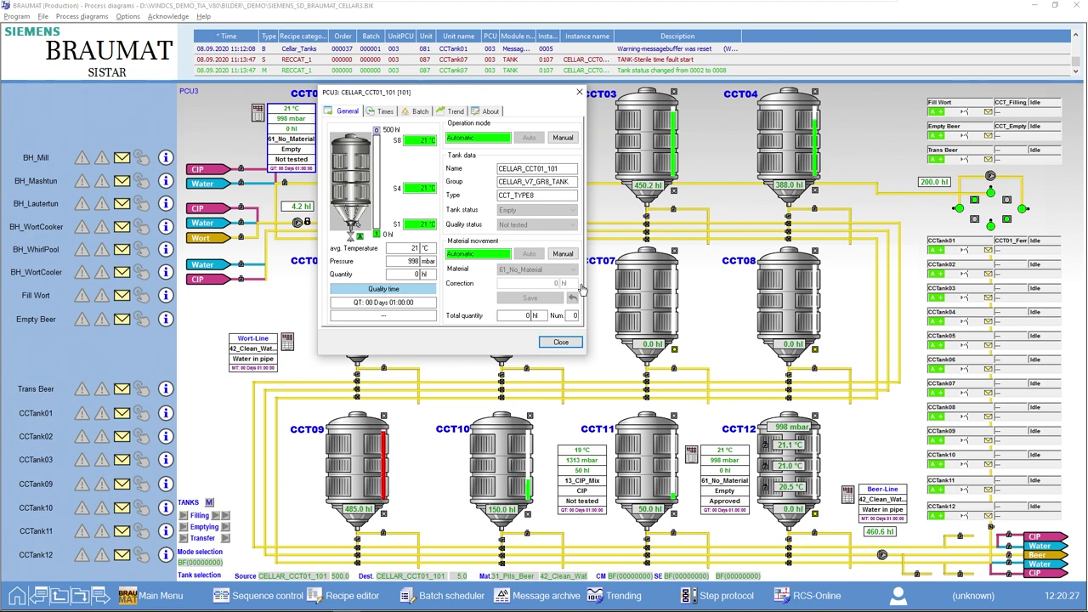
{"action": "left_click", "coordinate": [384, 111]}
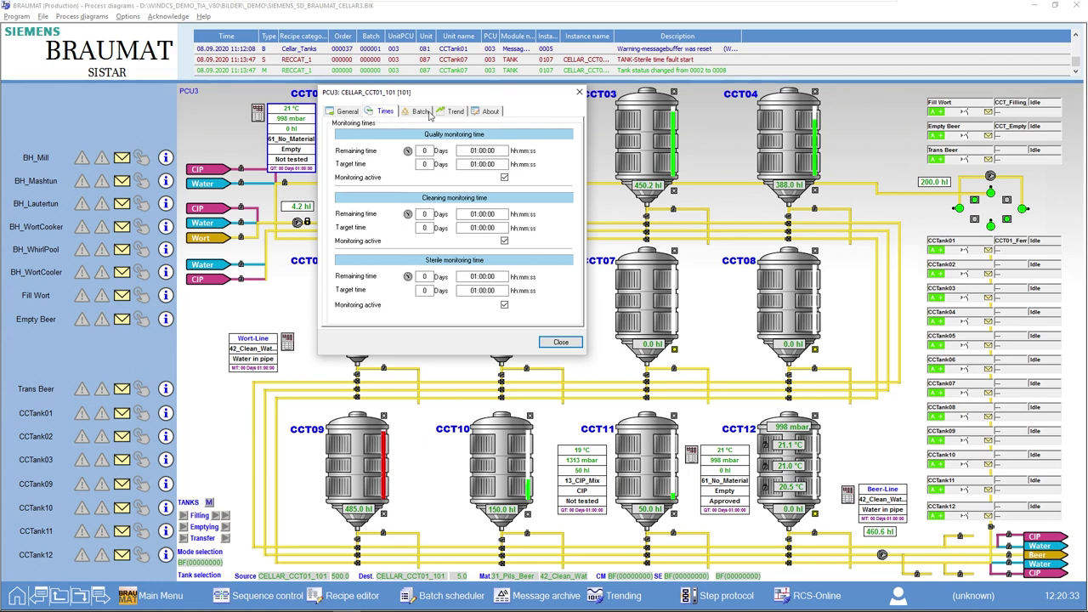
{"action": "left_click", "coordinate": [580, 92]}
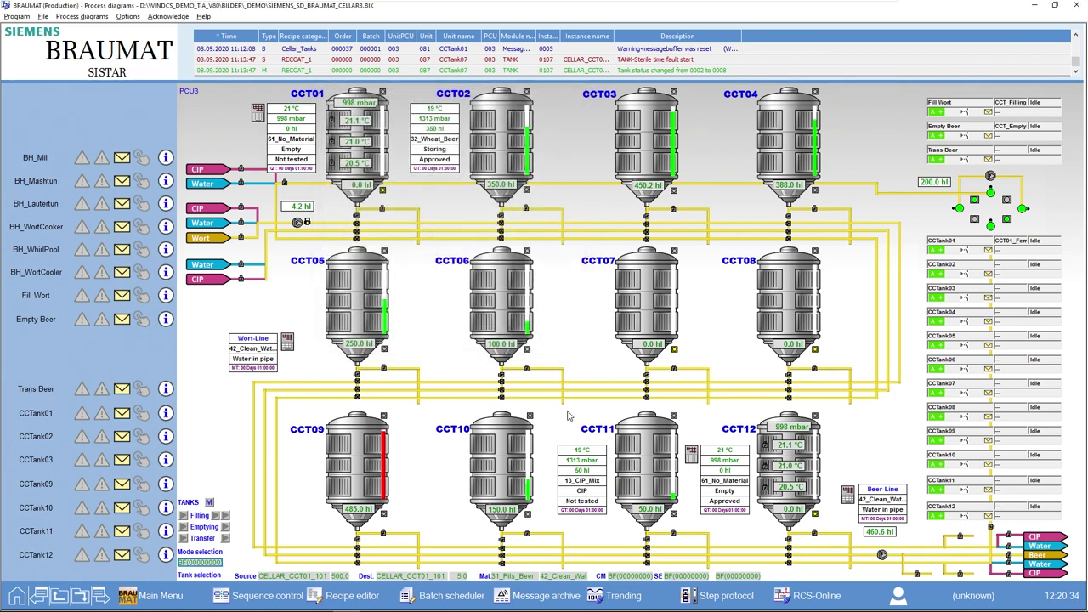
Open CCT11's tank faceplate and switch the tank to manual operation
{"action": "left_click", "coordinate": [581, 473]}
{"action": "left_click_drag", "start_coordinate": [693, 335], "coordinate": [533, 132]}
{"action": "left_click", "coordinate": [522, 145]}
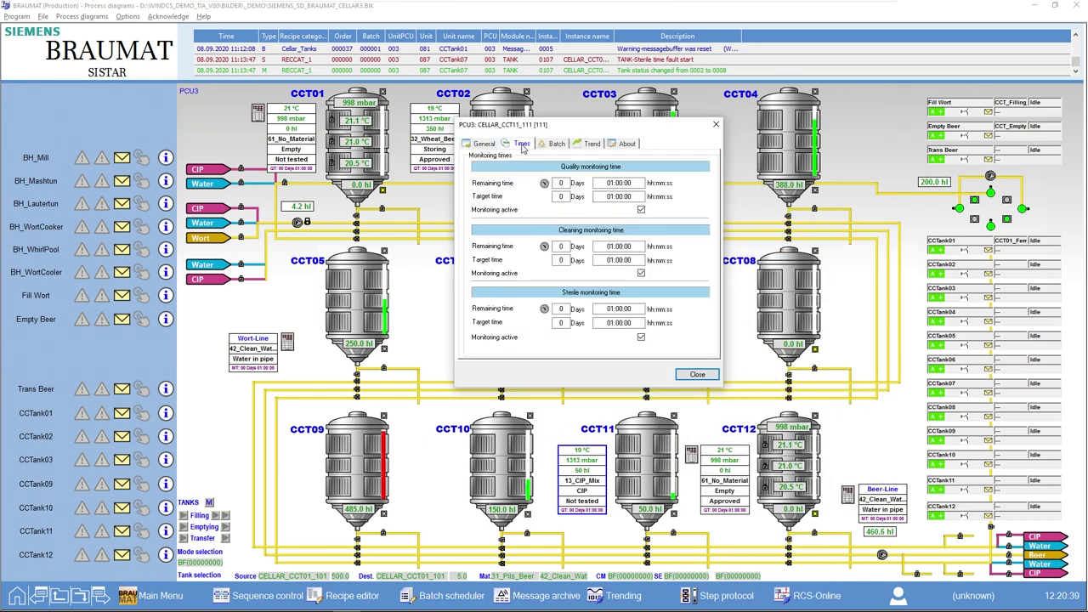
{"action": "left_click", "coordinate": [483, 144]}
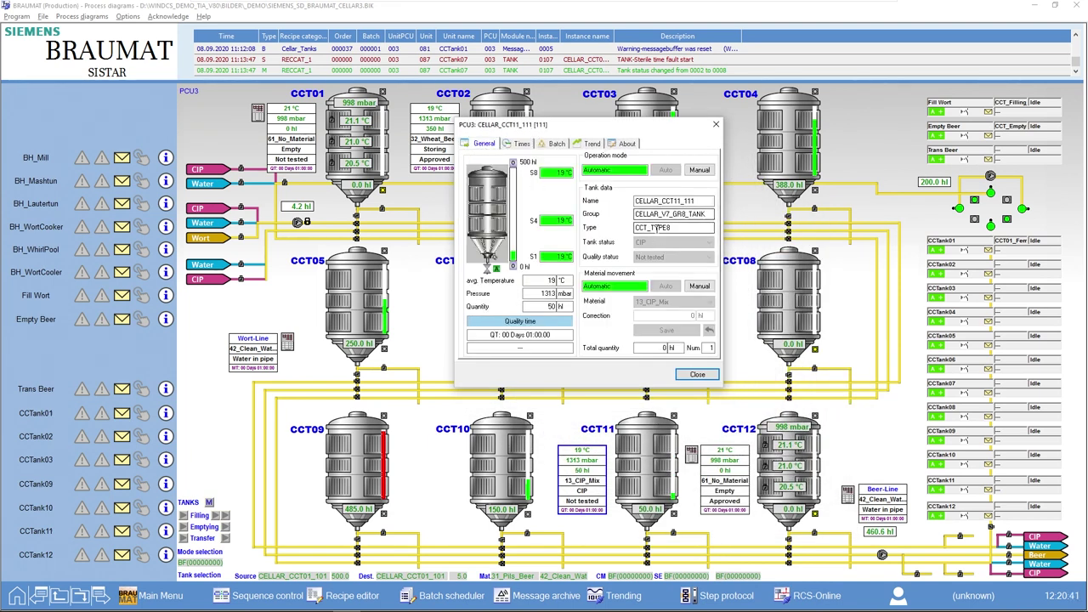
{"action": "left_click", "coordinate": [699, 170]}
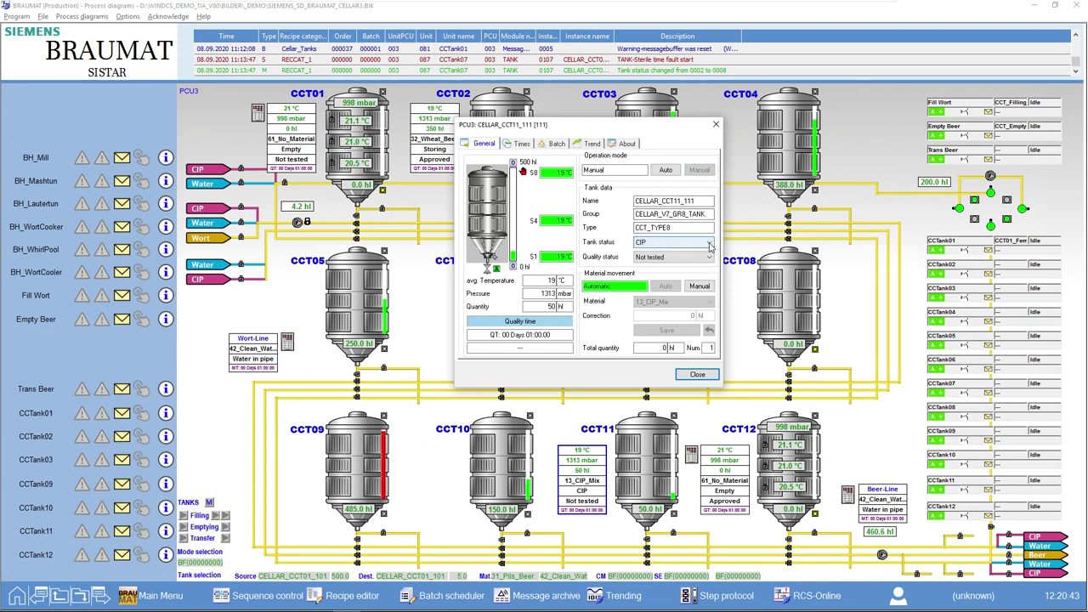
Set CCT11's tank status to Sterile and quality status to Approved, confirming the sterile timer runs
{"action": "left_click", "coordinate": [709, 243]}
{"action": "scroll", "coordinate": [711, 271], "scroll_direction": "up", "scroll_amount": 3}
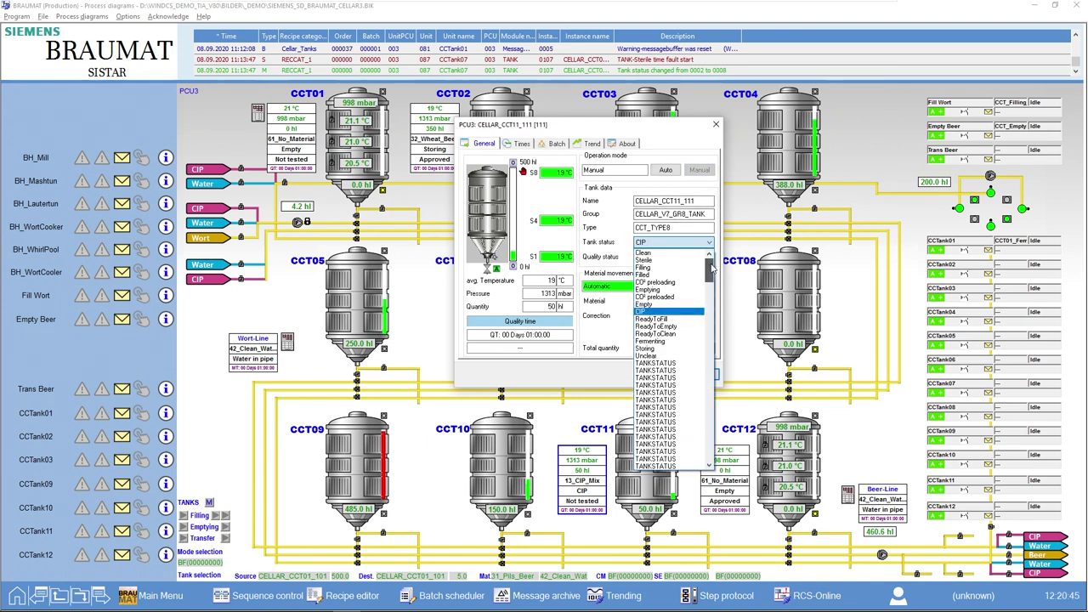
{"action": "left_click", "coordinate": [678, 261]}
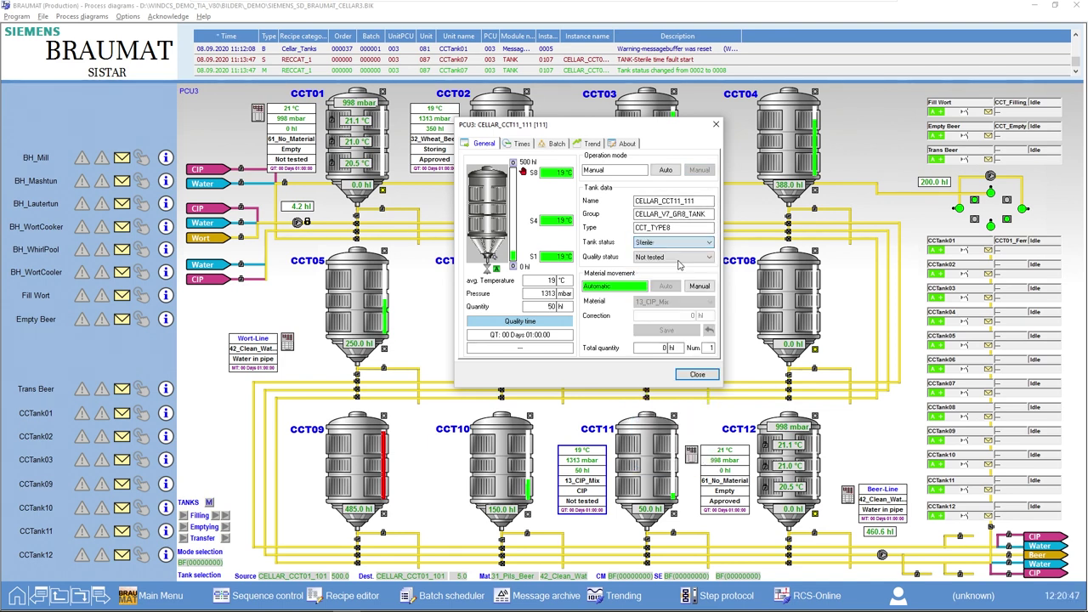
{"action": "left_click", "coordinate": [709, 258]}
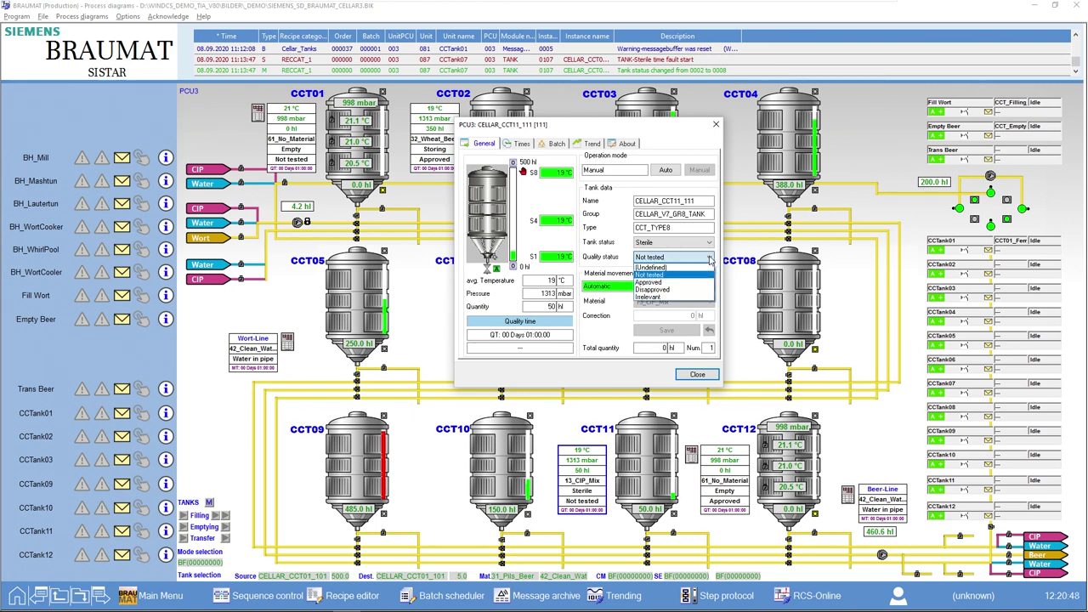
{"action": "left_click", "coordinate": [696, 282]}
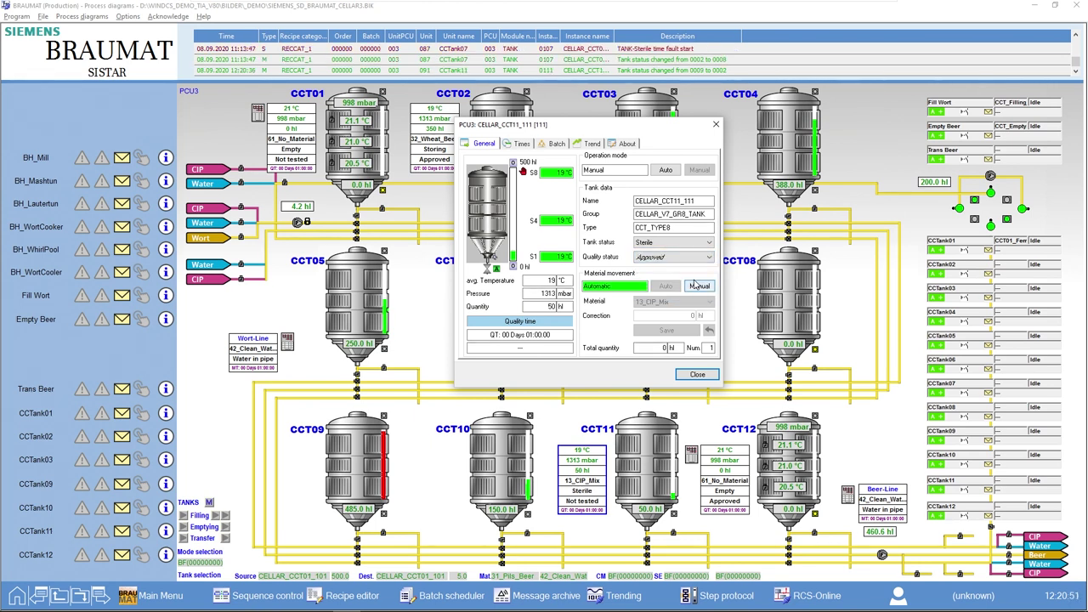
{"action": "left_click", "coordinate": [519, 143]}
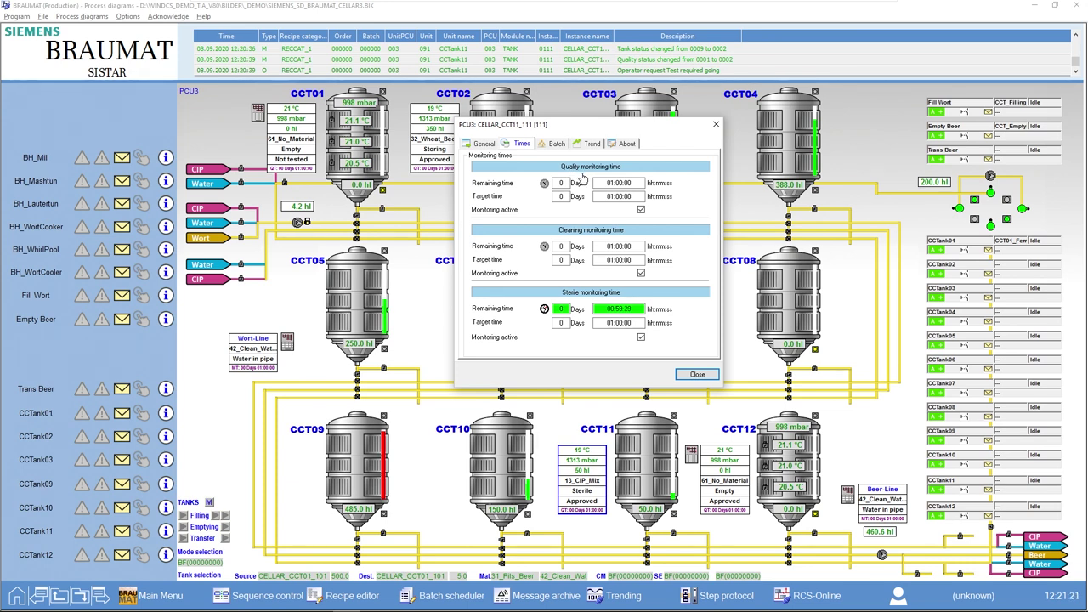
Review CCT11's Batch, Trend and About tabs, close it, and open the Wort-Line faceplate
{"action": "left_click", "coordinate": [557, 146]}
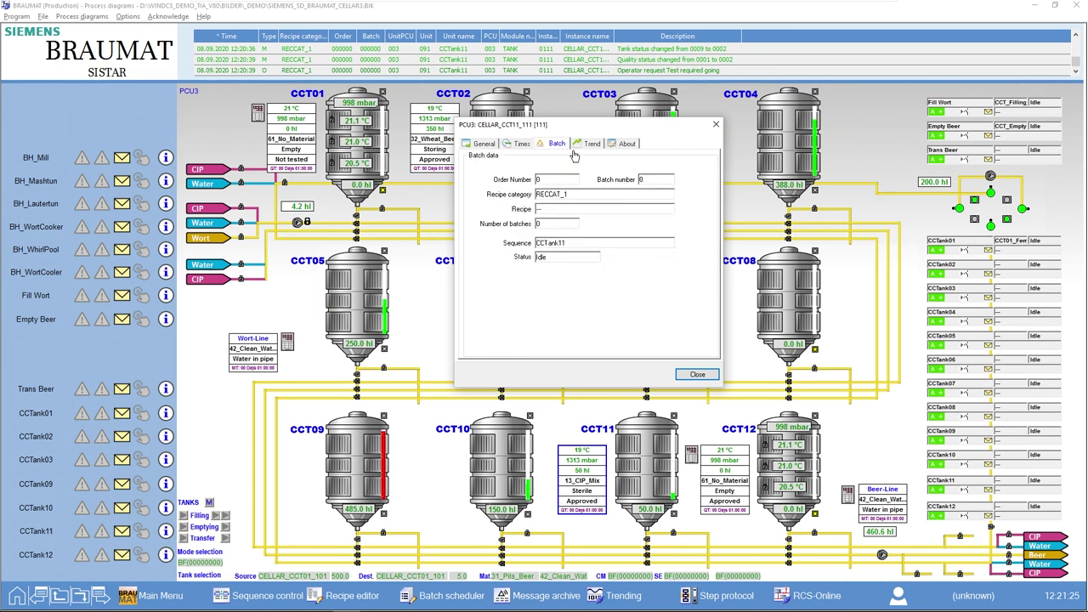
{"action": "left_click", "coordinate": [592, 144]}
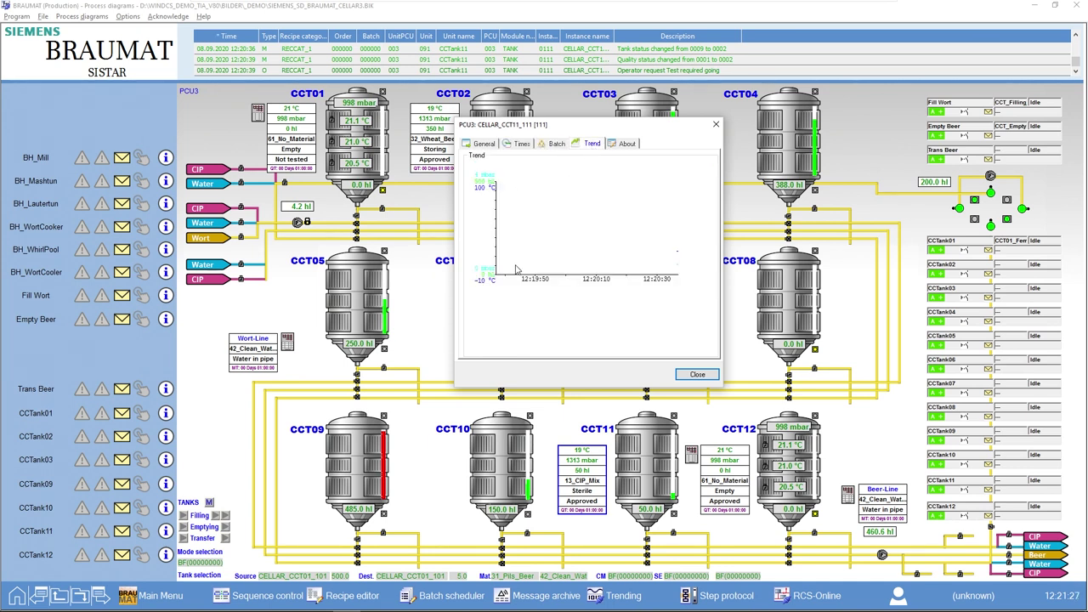
{"action": "left_click", "coordinate": [629, 145]}
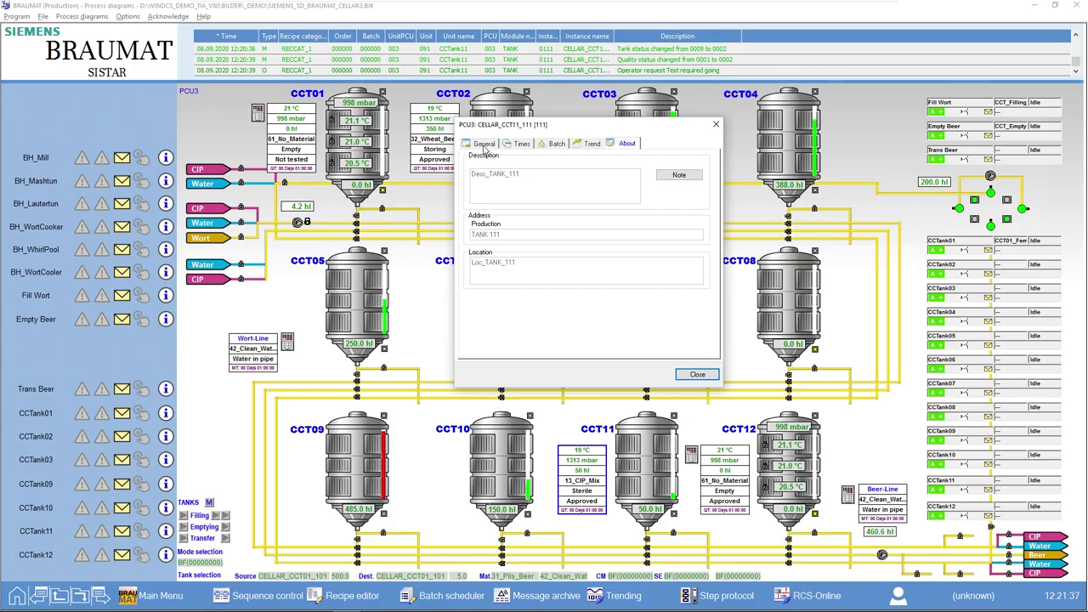
{"action": "left_click", "coordinate": [483, 145]}
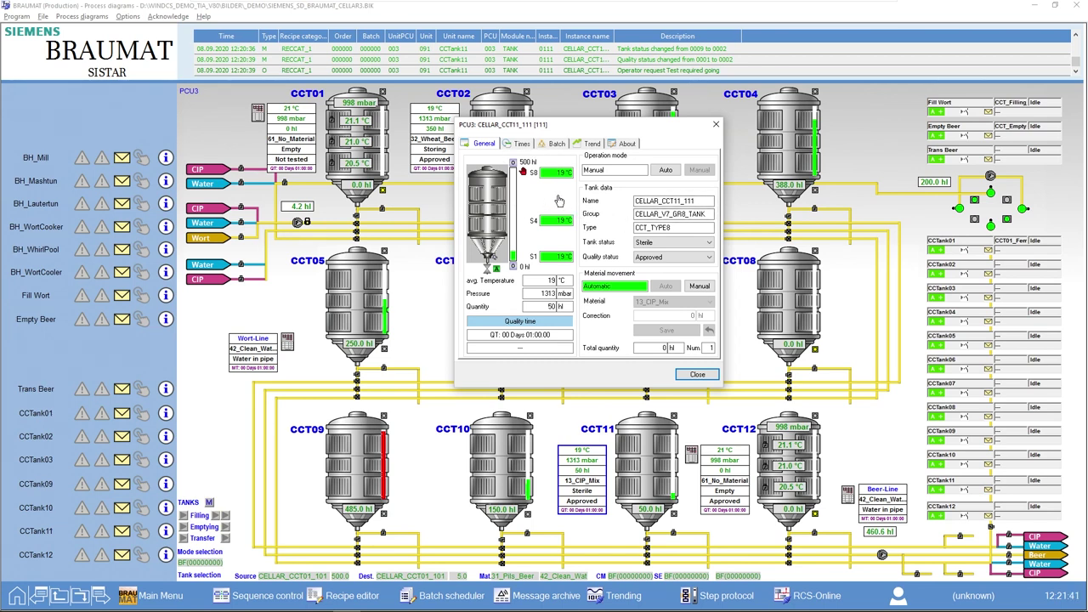
{"action": "left_click", "coordinate": [716, 124]}
{"action": "left_click", "coordinate": [253, 367]}
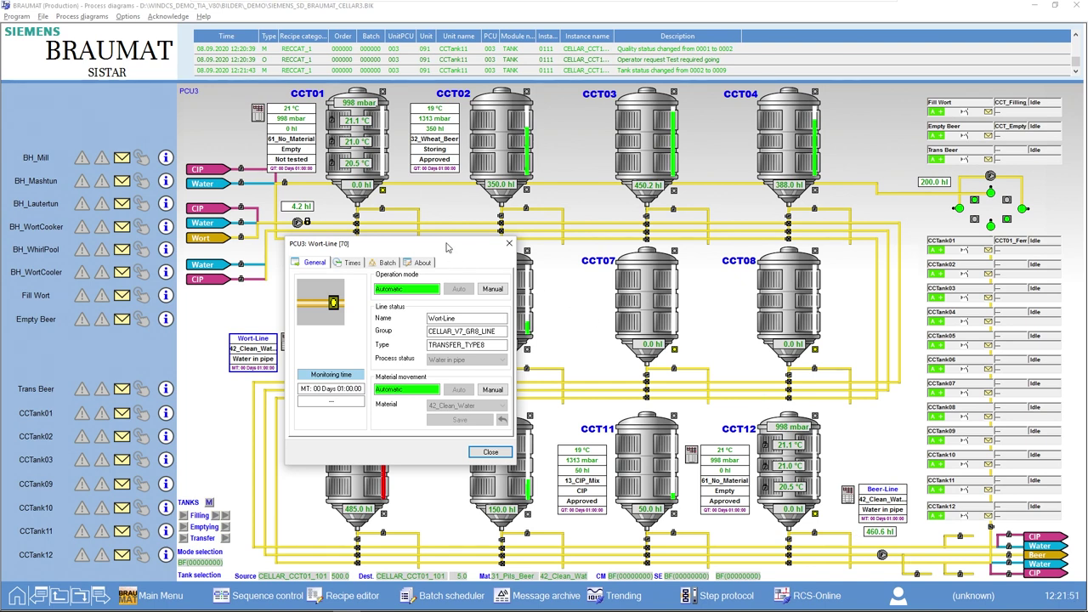
Move the Wort-Line faceplate aside and close it
{"action": "left_click_drag", "start_coordinate": [446, 247], "coordinate": [504, 167]}
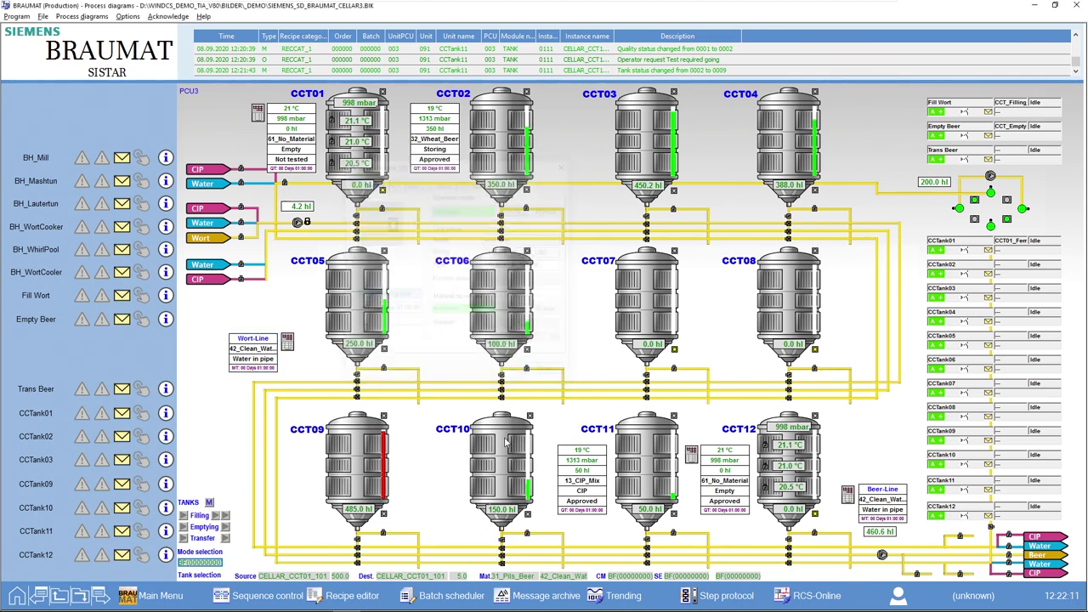
{"action": "left_click", "coordinate": [548, 372]}
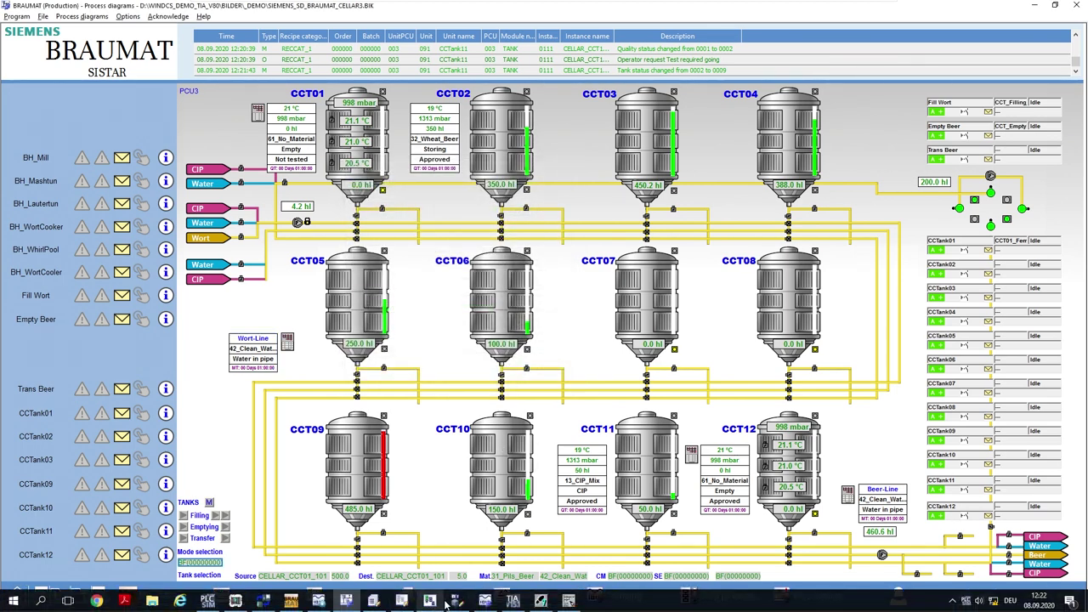
Load the TANK class parameters for data set 101 CELLAR_CCT01_101 and scroll through them
{"action": "left_click", "coordinate": [457, 600]}
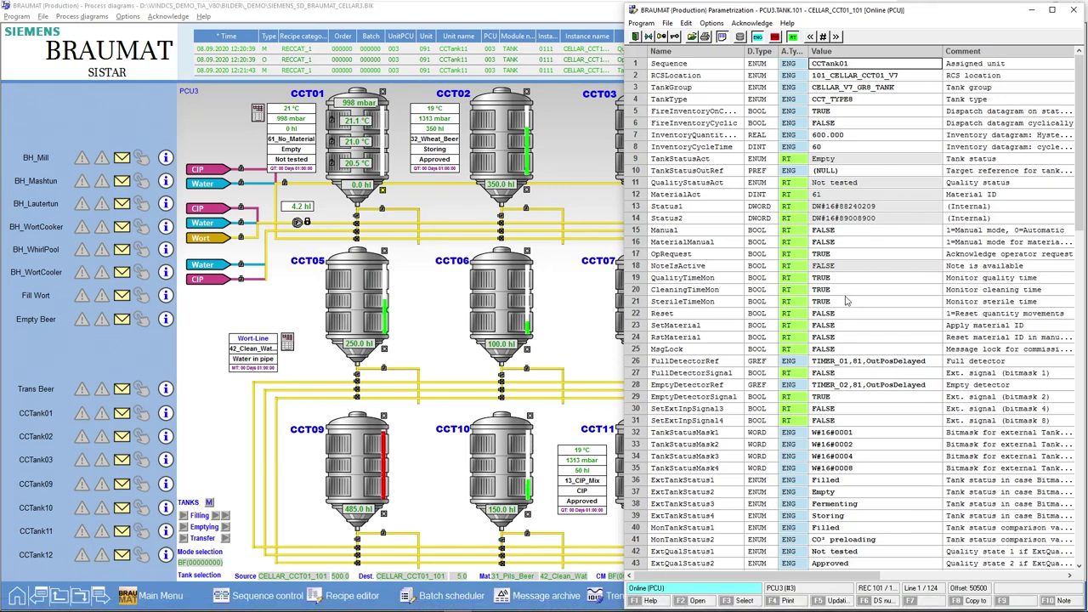
{"action": "left_click", "coordinate": [692, 36]}
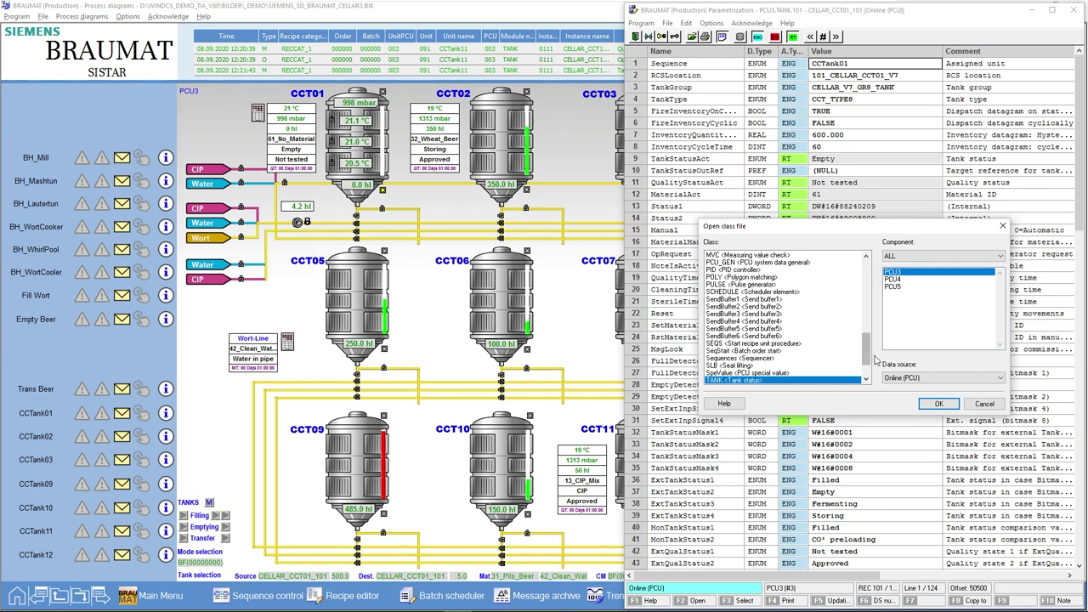
{"action": "mouse_move", "coordinate": [866, 356]}
{"action": "left_mouse_down"}
{"action": "mouse_move", "coordinate": [866, 344]}
{"action": "mouse_move", "coordinate": [868, 366]}
{"action": "left_mouse_up"}
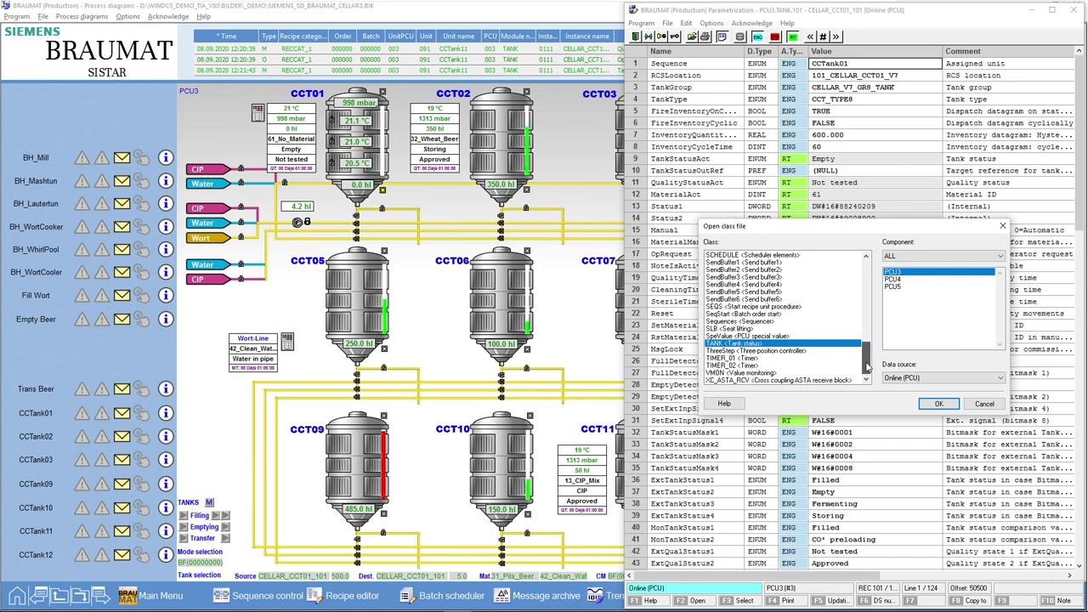
{"action": "double_click", "coordinate": [737, 344]}
{"action": "left_click_drag", "start_coordinate": [801, 409], "coordinate": [913, 409]}
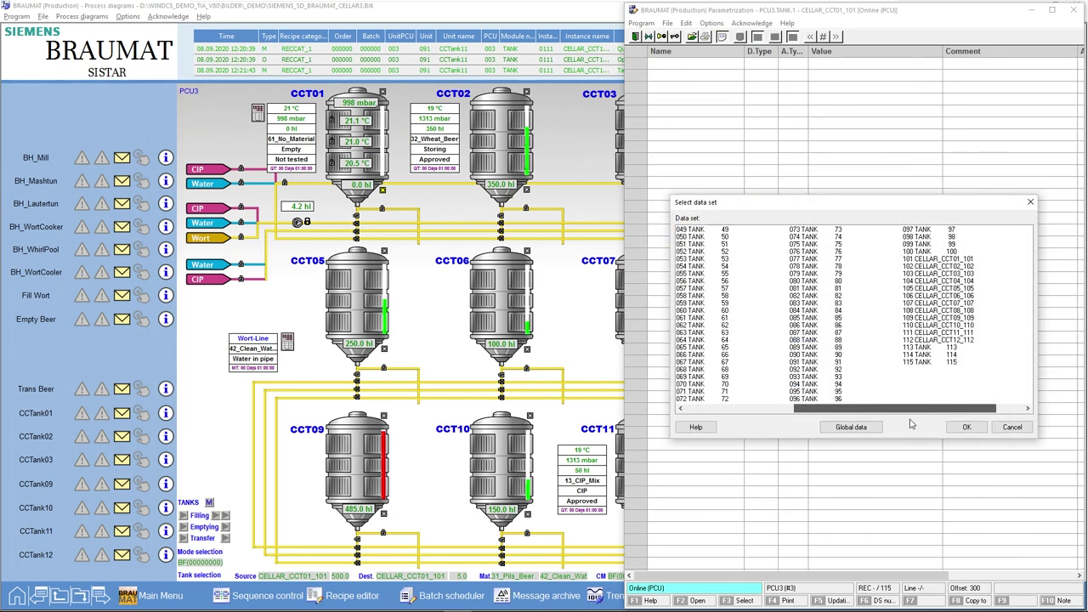
{"action": "double_click", "coordinate": [938, 259]}
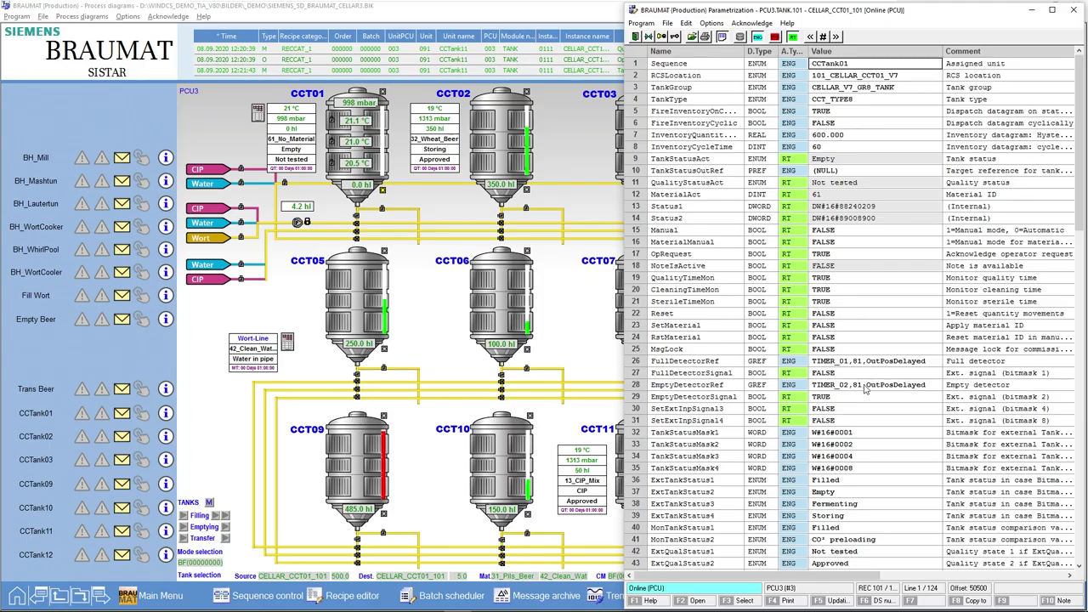
{"action": "scroll", "coordinate": [865, 389], "scroll_direction": "down", "scroll_amount": 5}
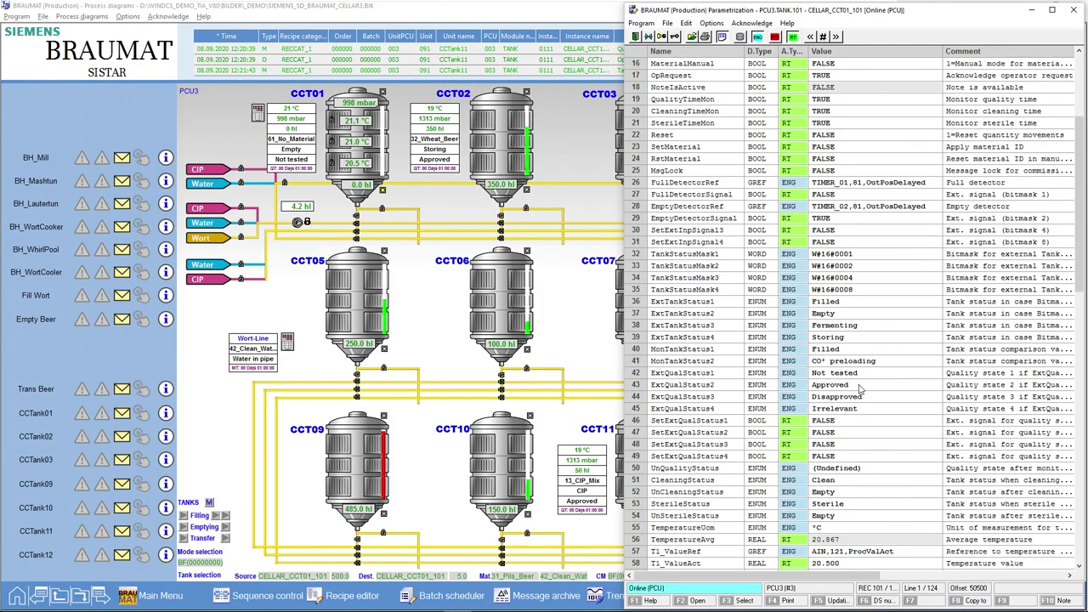
{"action": "scroll", "coordinate": [859, 388], "scroll_direction": "down", "scroll_amount": 3}
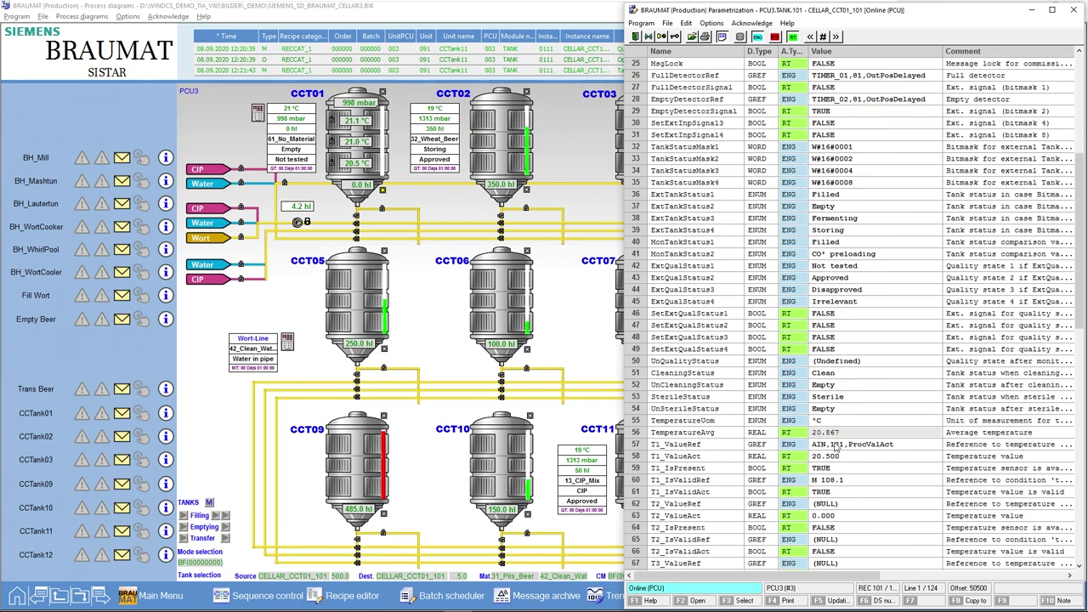
{"action": "scroll", "coordinate": [836, 447], "scroll_direction": "down", "scroll_amount": 7}
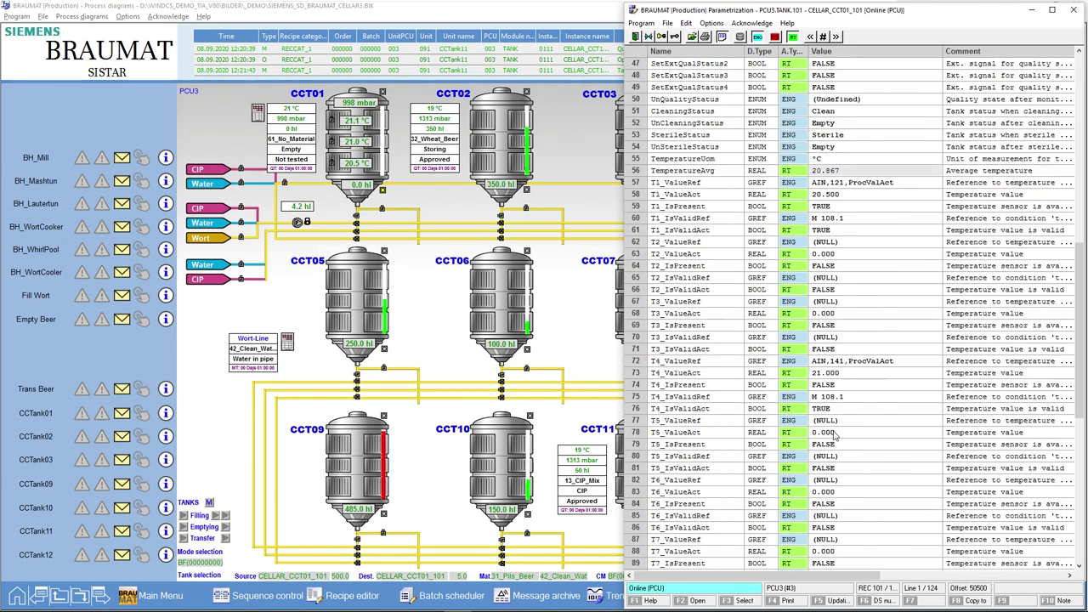
{"action": "scroll", "coordinate": [733, 366], "scroll_direction": "down", "scroll_amount": 2}
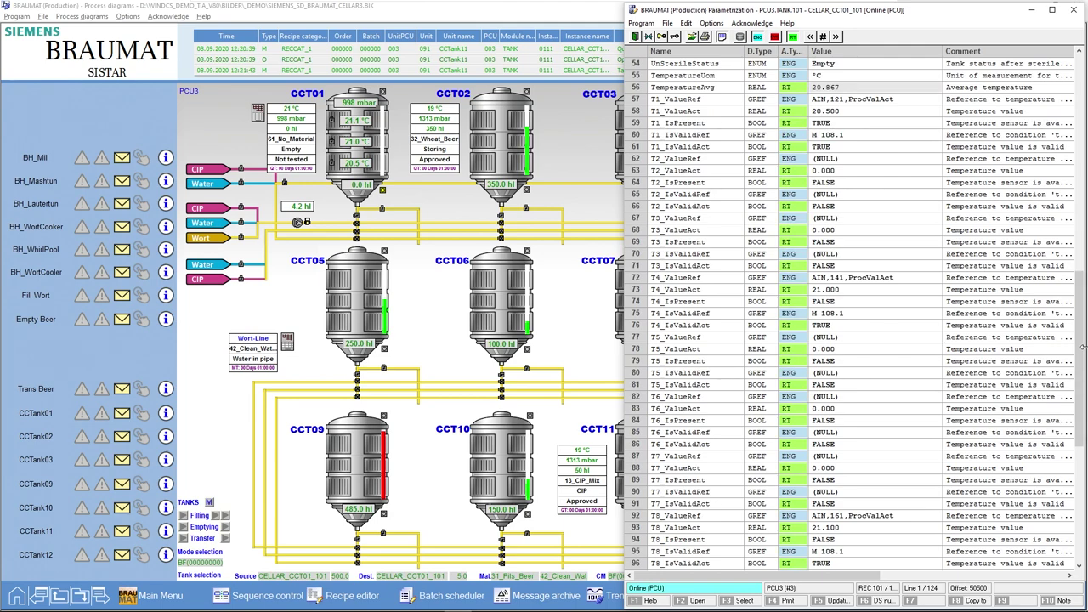
{"action": "left_click_drag", "start_coordinate": [1085, 347], "coordinate": [1086, 130]}
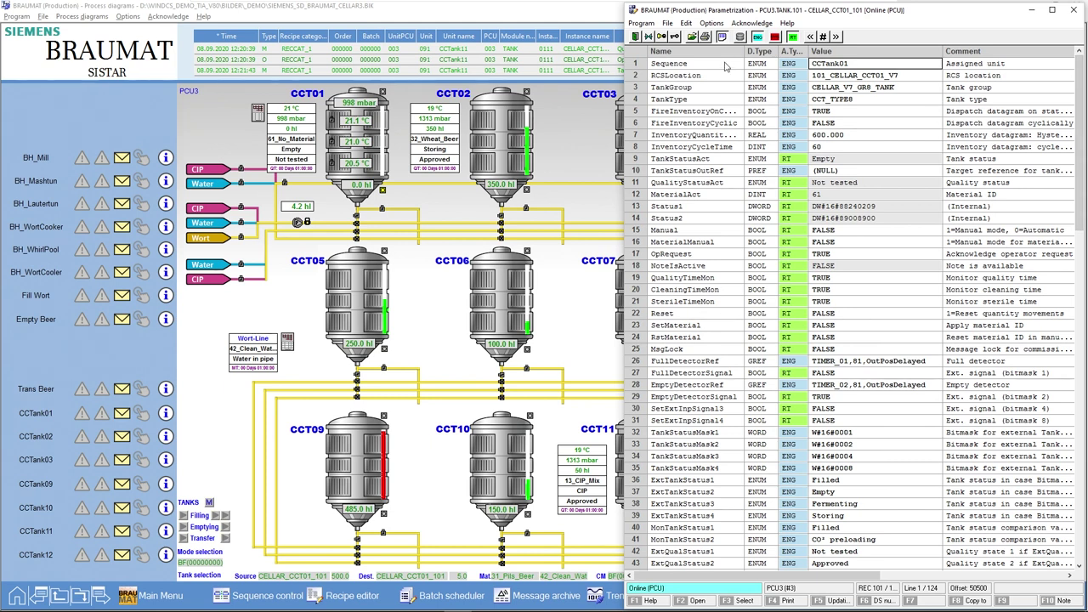
Load the LINE class's 070 Wort-Line parameter set, review it, then minimize Parametrization
{"action": "left_click", "coordinate": [692, 36]}
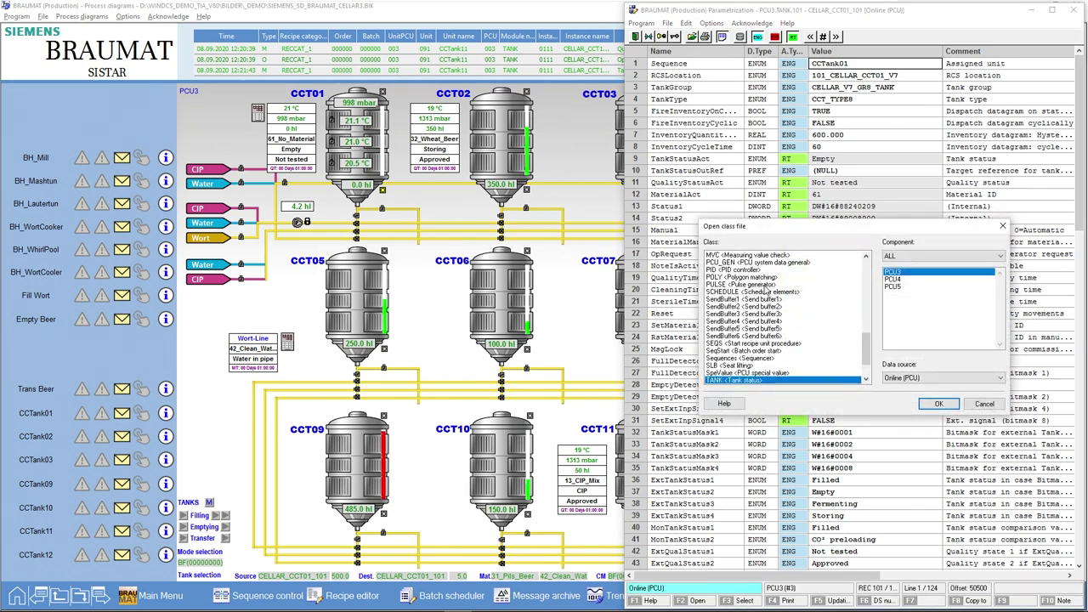
{"action": "scroll", "coordinate": [765, 284], "scroll_direction": "up", "scroll_amount": 5}
{"action": "double_click", "coordinate": [723, 315]}
{"action": "double_click", "coordinate": [933, 384]}
{"action": "scroll", "coordinate": [978, 230], "scroll_direction": "down", "scroll_amount": 3}
{"action": "scroll", "coordinate": [969, 196], "scroll_direction": "up", "scroll_amount": 3}
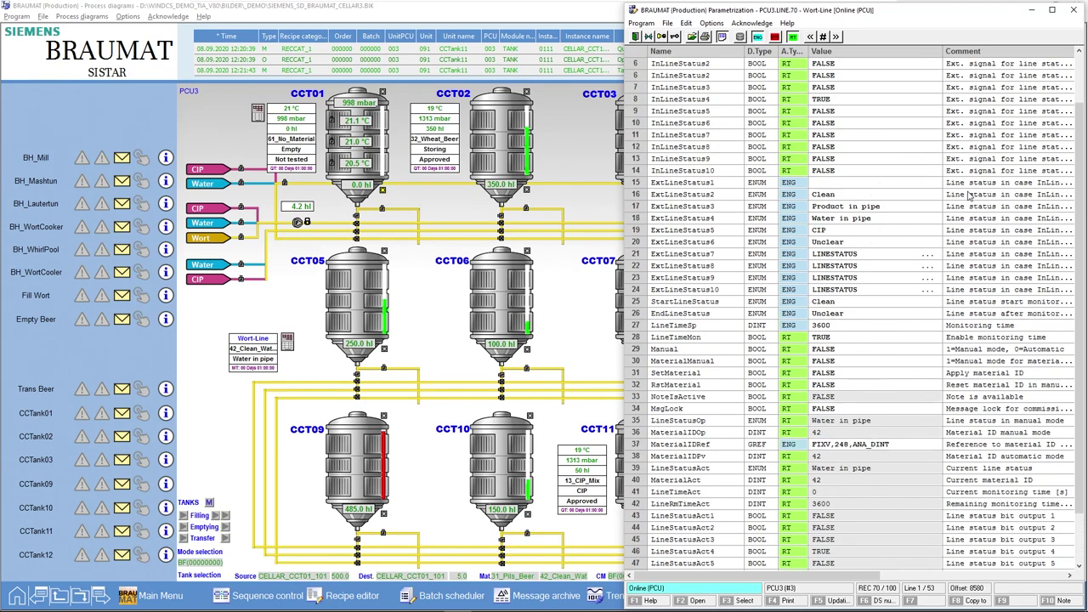
{"action": "left_click", "coordinate": [1031, 13]}
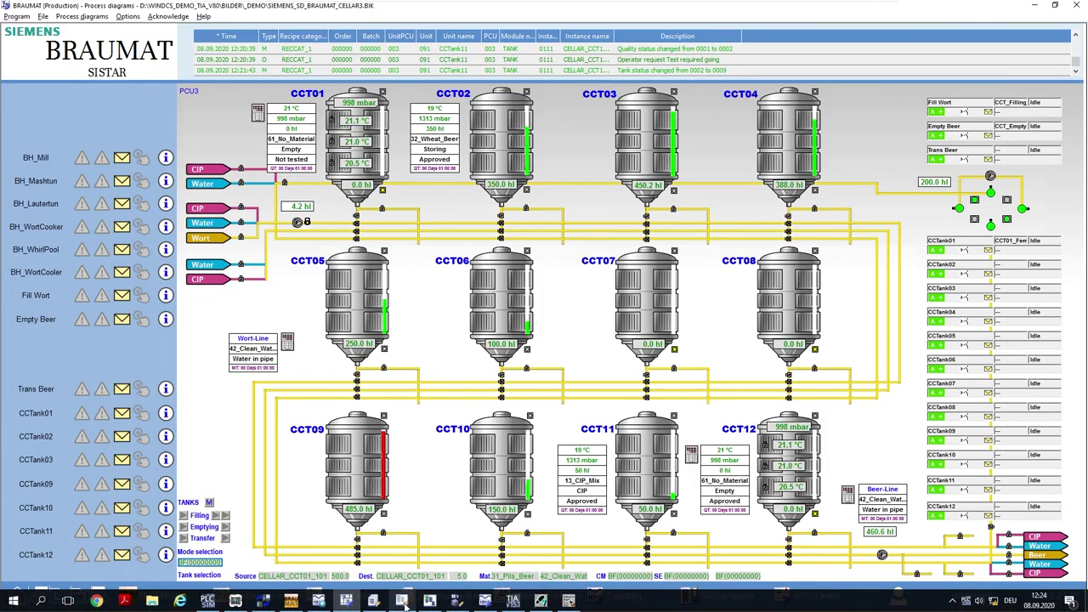
In the Recipe editor, view the materials and material groups overview, then close it
{"action": "left_click", "coordinate": [403, 600]}
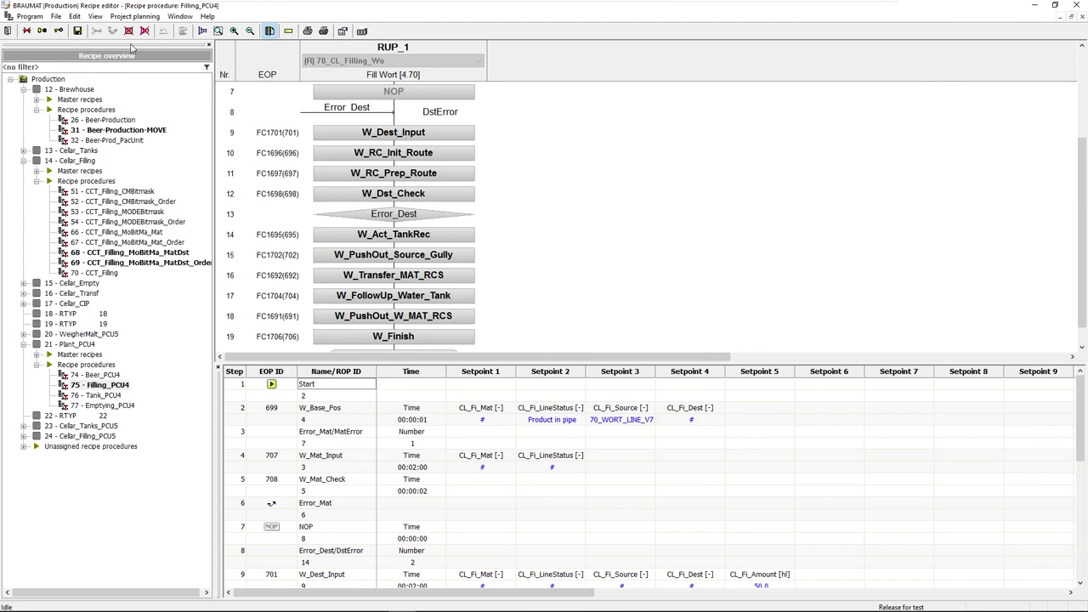
{"action": "left_click", "coordinate": [134, 16]}
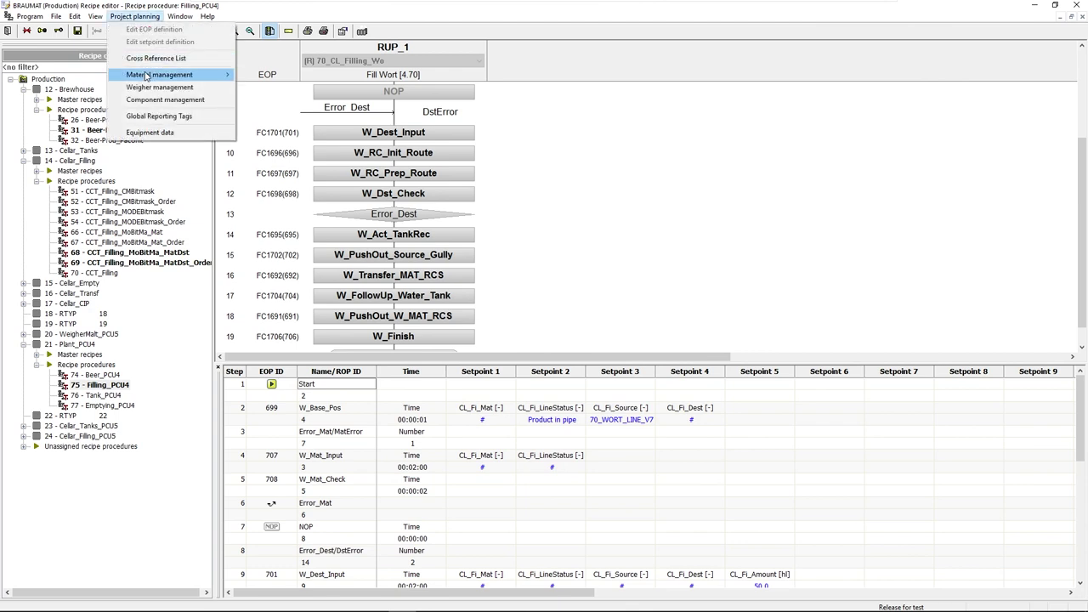
{"action": "mouse_move", "coordinate": [146, 76]}
{"action": "left_click", "coordinate": [247, 74]}
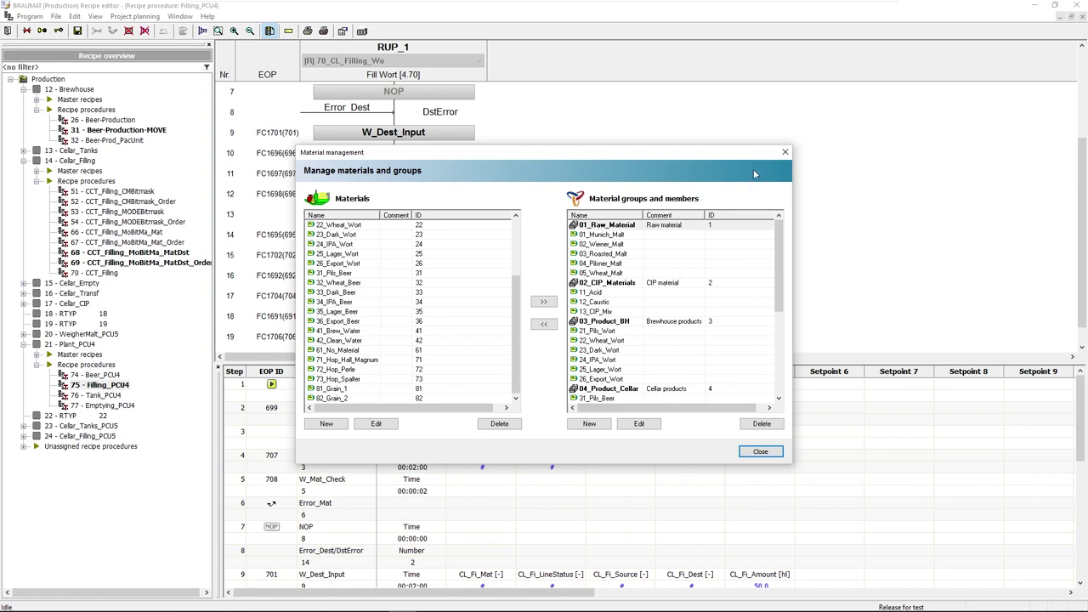
{"action": "left_click", "coordinate": [786, 153]}
Open material engineering and display the material sequence for 23_Dark_Wort
{"action": "left_click", "coordinate": [135, 17]}
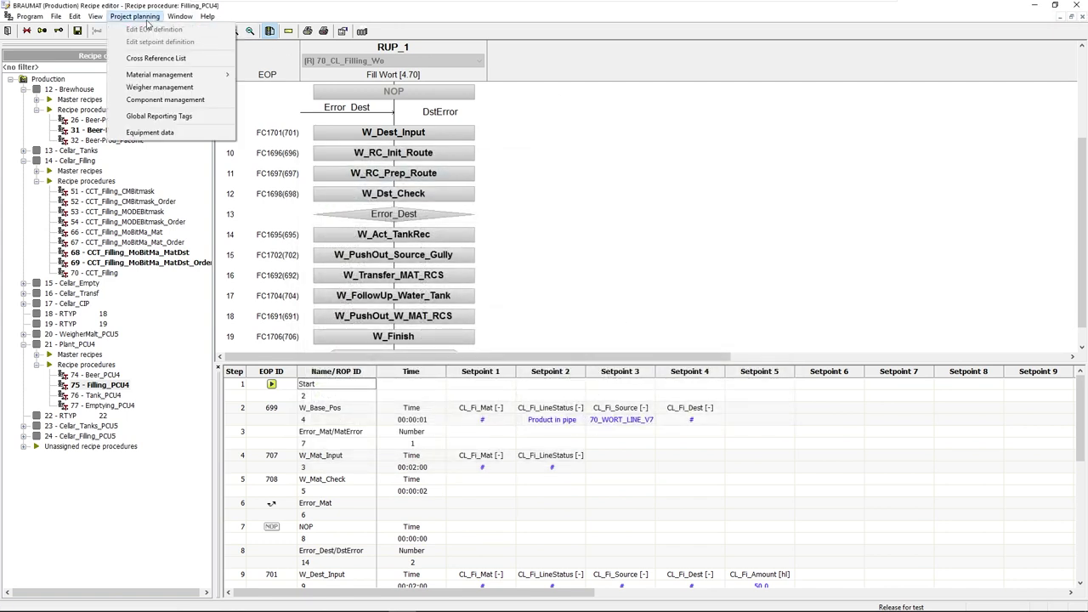
{"action": "mouse_move", "coordinate": [146, 78]}
{"action": "left_click", "coordinate": [259, 86]}
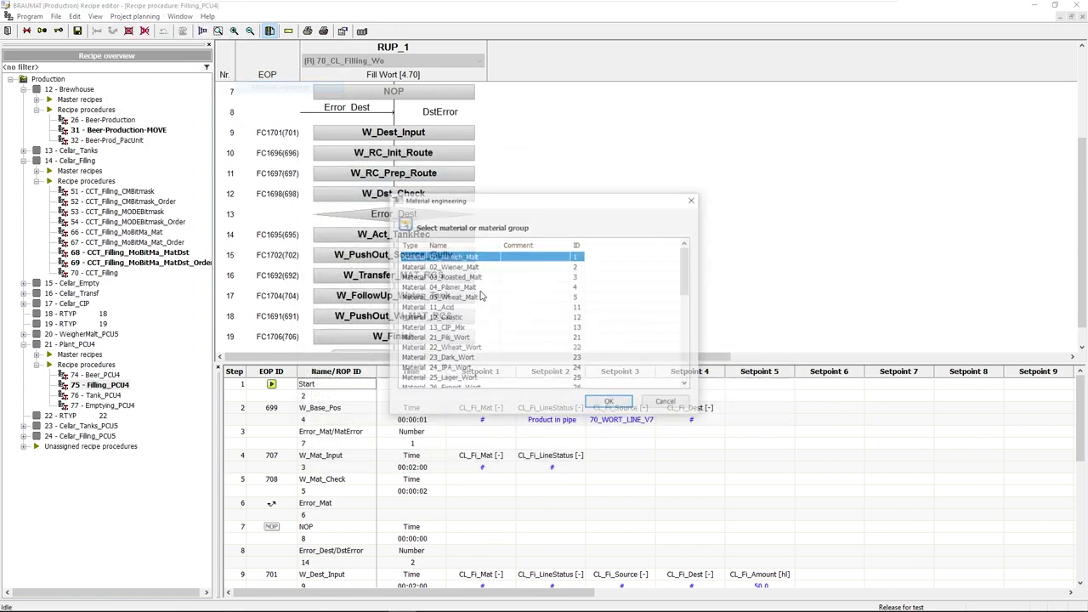
{"action": "double_click", "coordinate": [456, 359]}
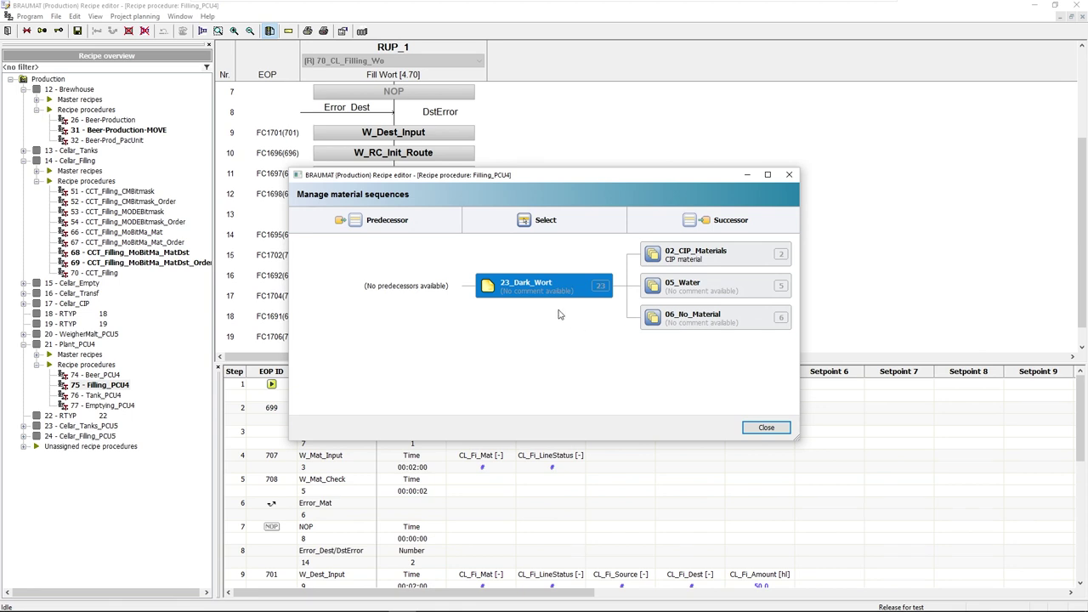
Replace 23_Dark_Wort with 21_Pils_Wort in the sequence view using Select another object
{"action": "right_click", "coordinate": [534, 290]}
{"action": "left_click", "coordinate": [551, 295]}
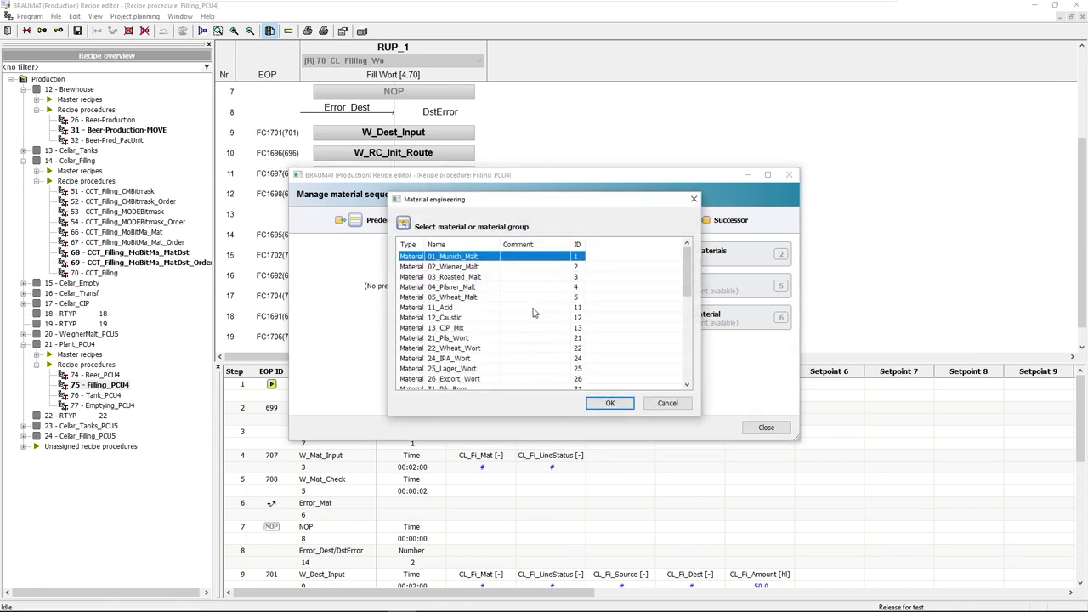
{"action": "scroll", "coordinate": [501, 345], "scroll_direction": "down", "scroll_amount": 3}
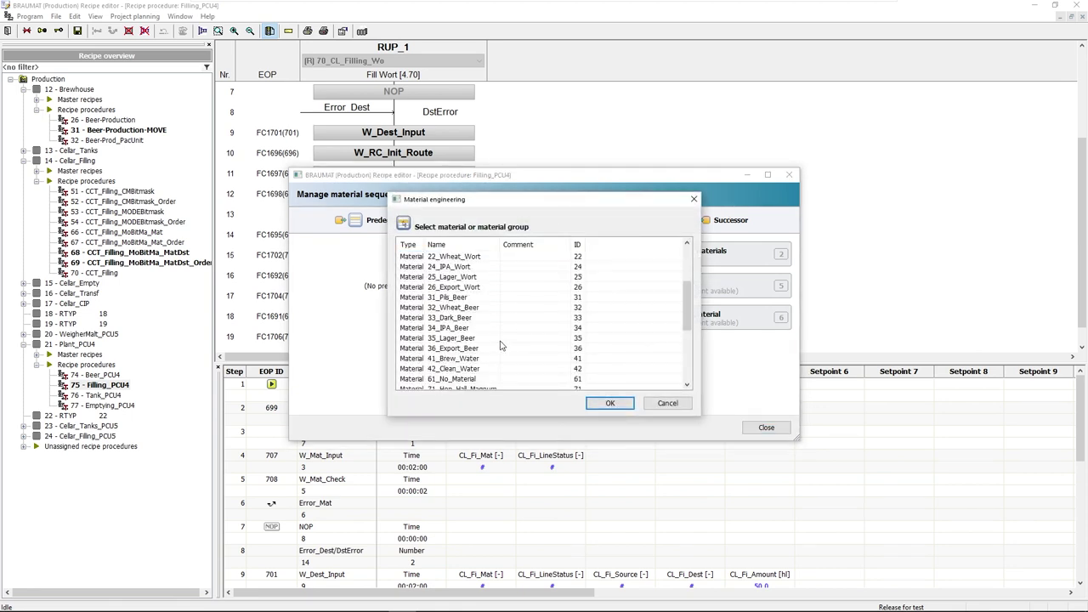
{"action": "scroll", "coordinate": [502, 344], "scroll_direction": "up", "scroll_amount": 1}
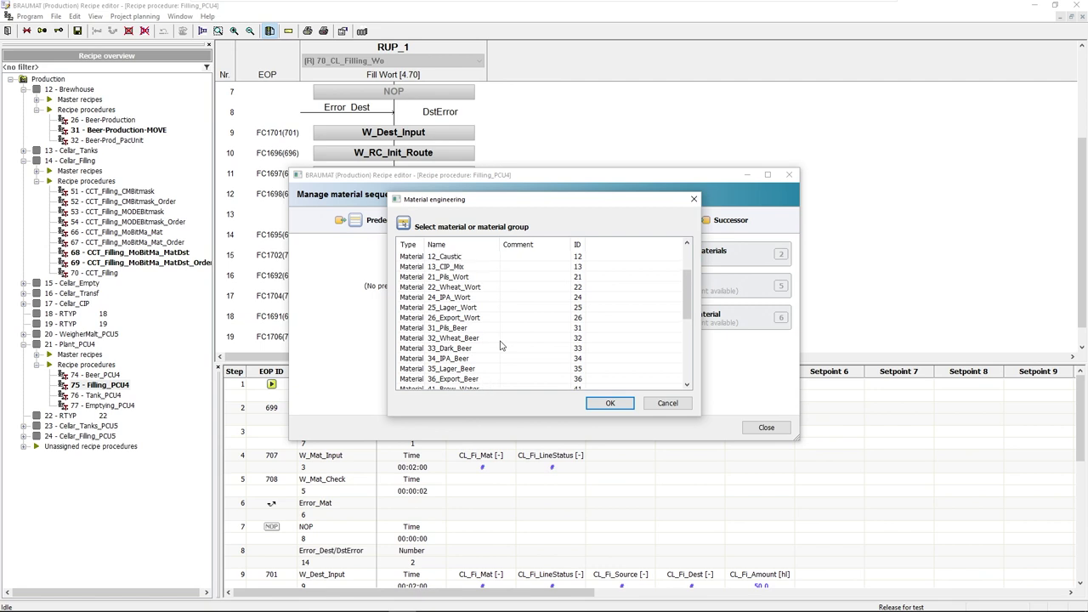
{"action": "double_click", "coordinate": [464, 278]}
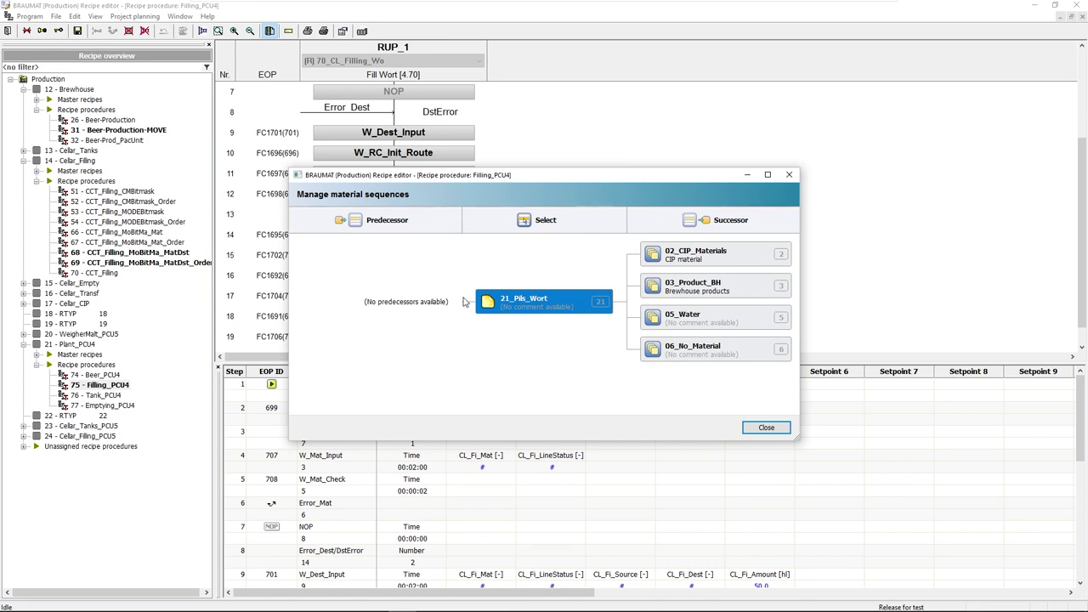
Switch the sequence view from 21_Pils_Wort to the group 02_CIP_Materials
{"action": "right_click", "coordinate": [561, 309]}
{"action": "left_click", "coordinate": [580, 317]}
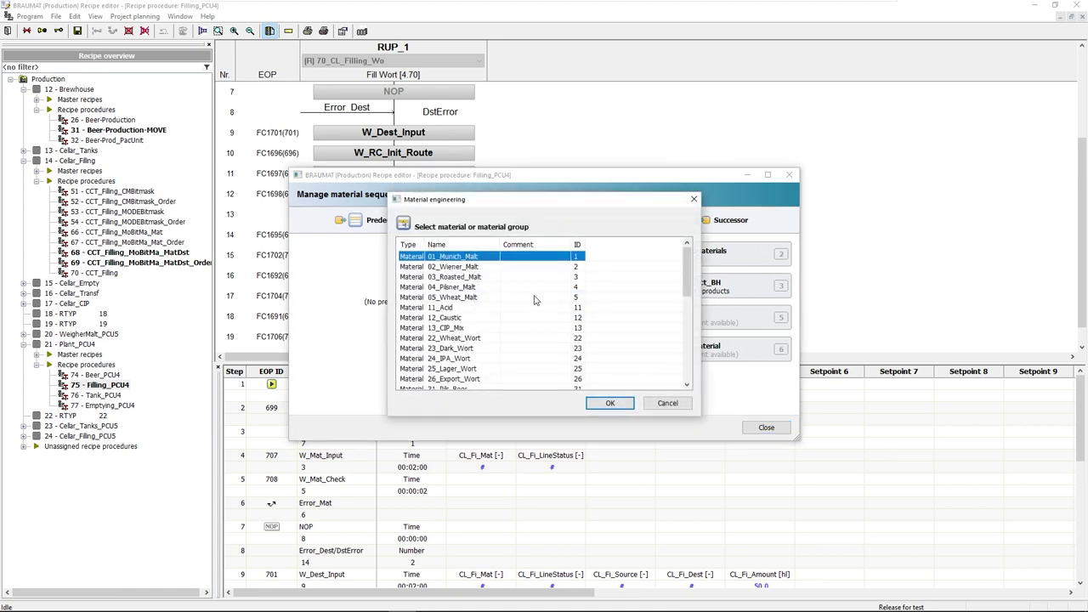
{"action": "scroll", "coordinate": [534, 300], "scroll_direction": "down", "scroll_amount": 6}
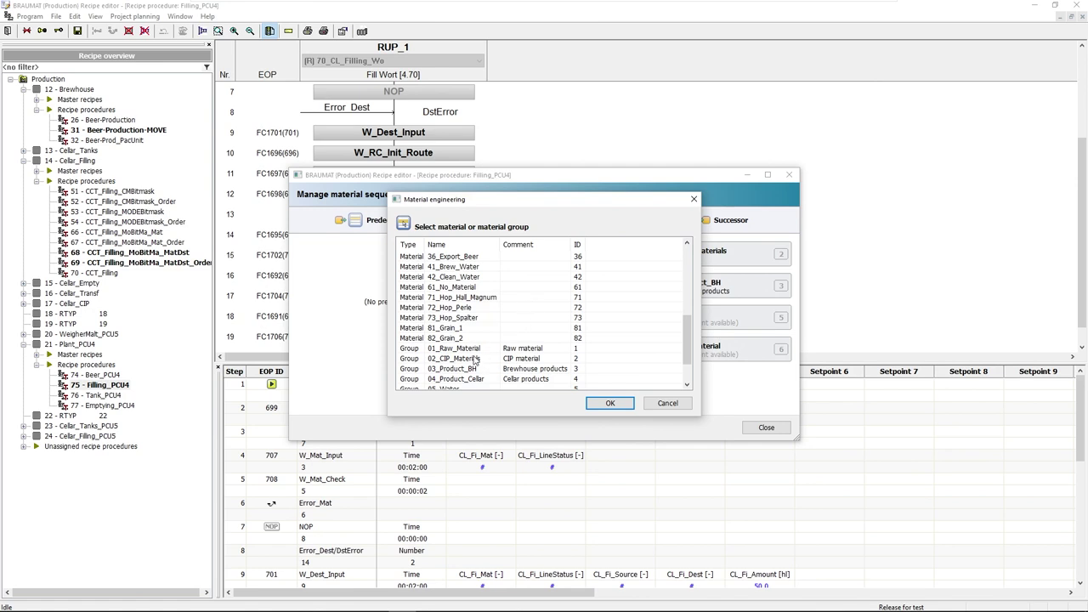
{"action": "double_click", "coordinate": [475, 360]}
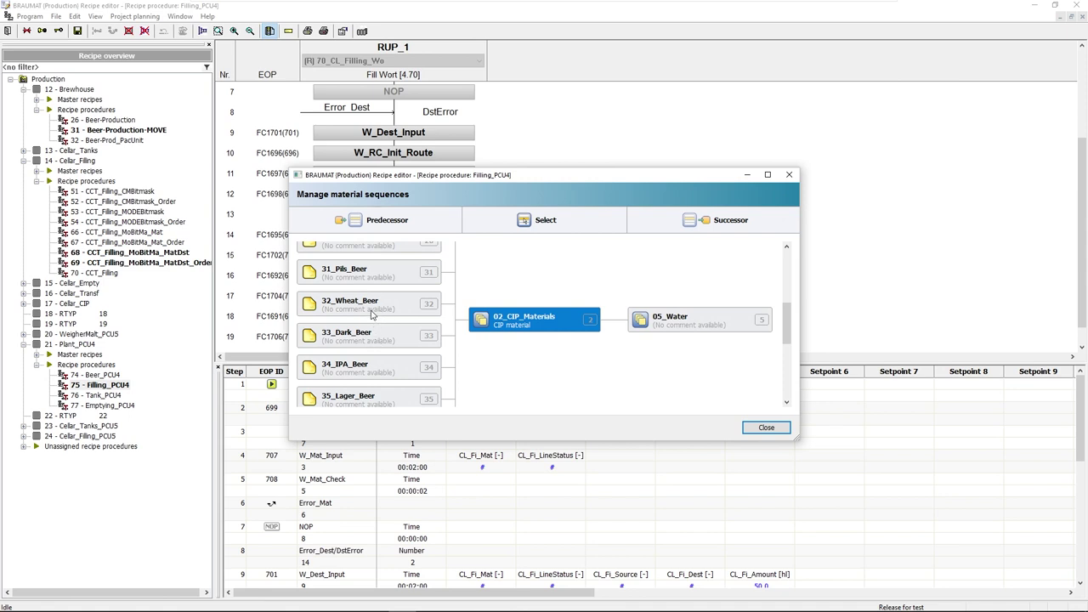
Reopen the material and group selection list from the 02_CIP_Materials entry
{"action": "scroll", "coordinate": [371, 316], "scroll_direction": "down", "scroll_amount": 4}
{"action": "scroll", "coordinate": [369, 316], "scroll_direction": "up", "scroll_amount": 4}
{"action": "right_click", "coordinate": [496, 325]}
{"action": "left_click", "coordinate": [523, 333]}
{"action": "scroll", "coordinate": [535, 292], "scroll_direction": "down", "scroll_amount": 3}
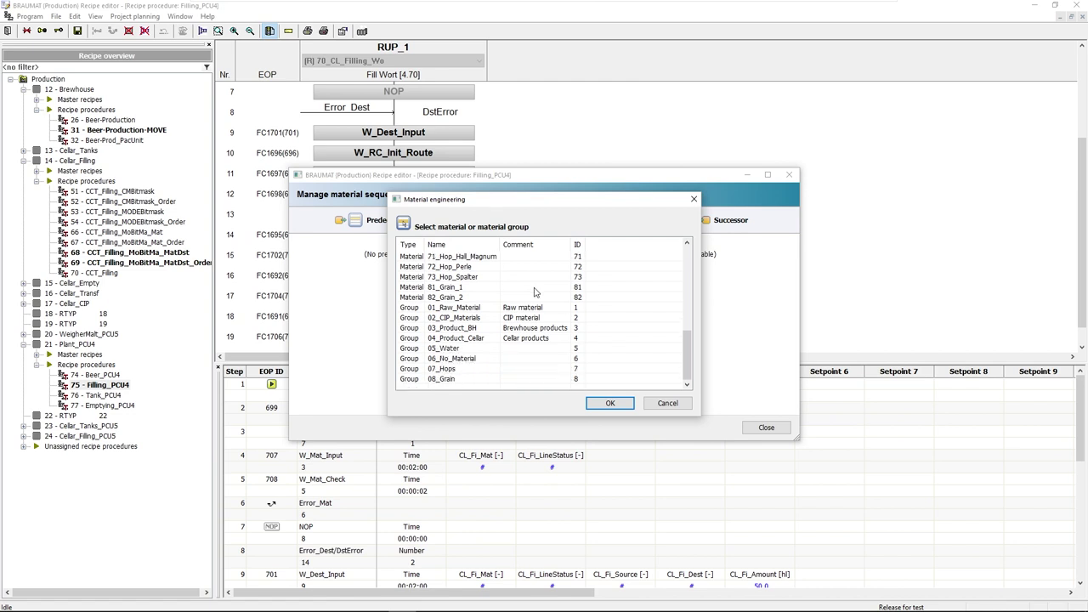
Show the 05_Water group's sequence, close the dialog, and minimize the Recipe editor
{"action": "double_click", "coordinate": [460, 350]}
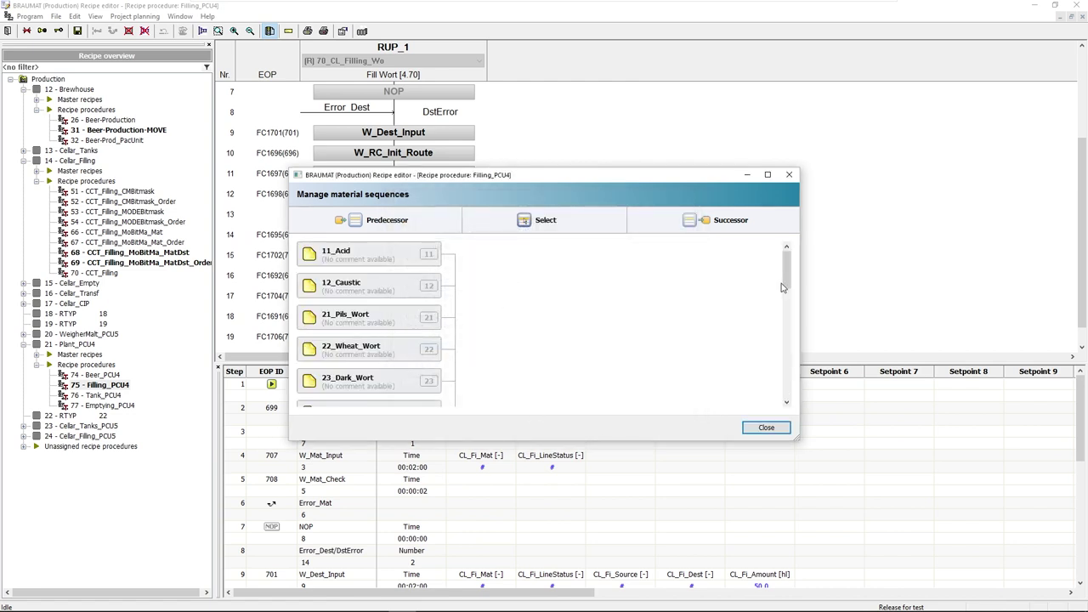
{"action": "left_click_drag", "start_coordinate": [785, 286], "coordinate": [796, 336]}
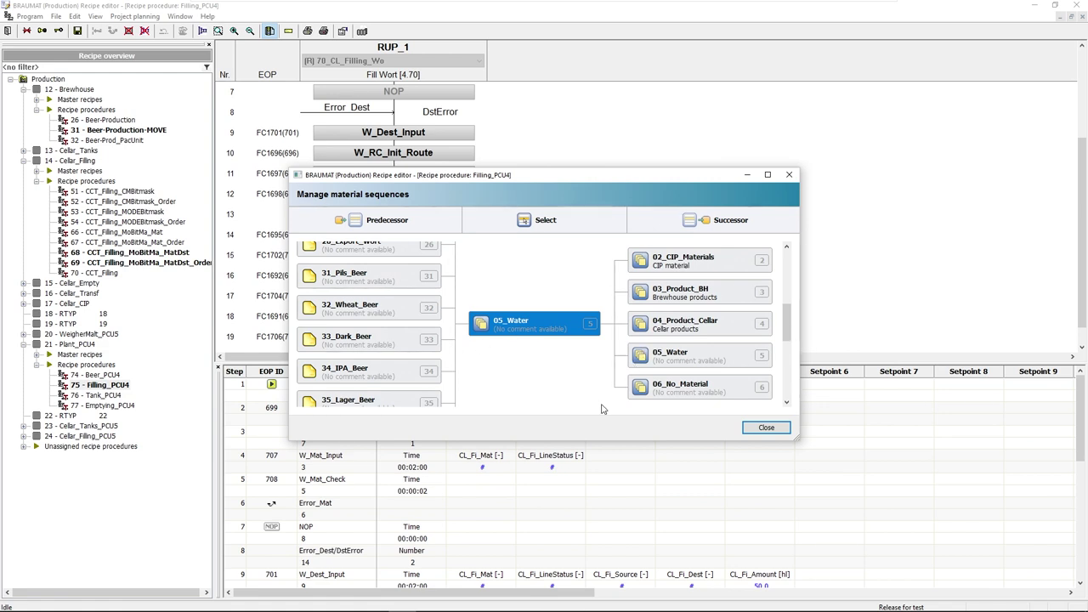
{"action": "left_click", "coordinate": [789, 176]}
{"action": "left_click", "coordinate": [1034, 7]}
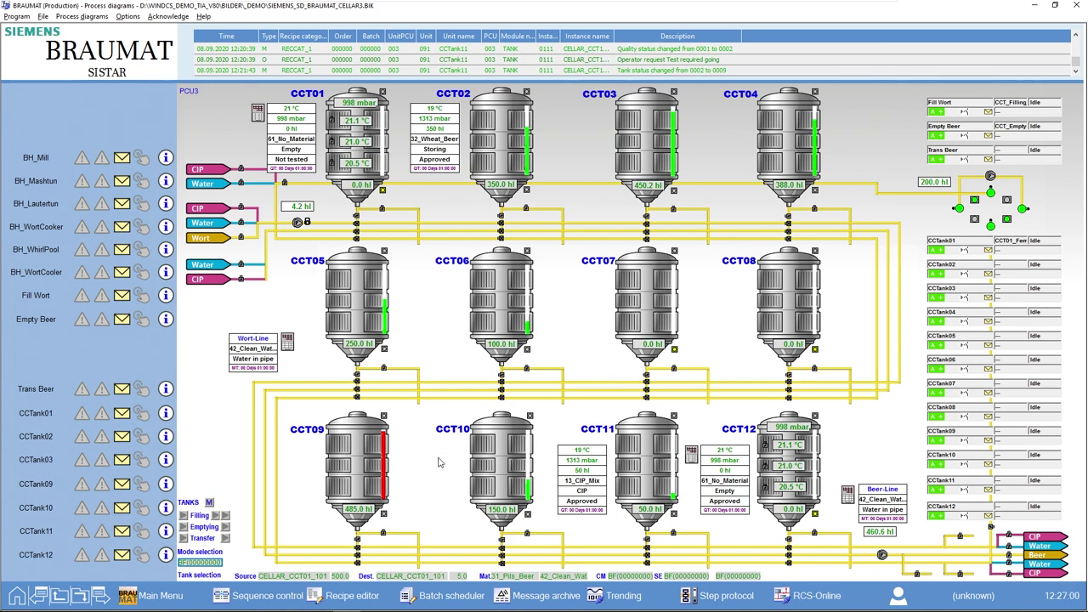
In Batch Manager, create a new Cellar_Filling order and list the CL_Fi_Dest tanks 101-112
{"action": "mouse_move", "coordinate": [429, 607]}
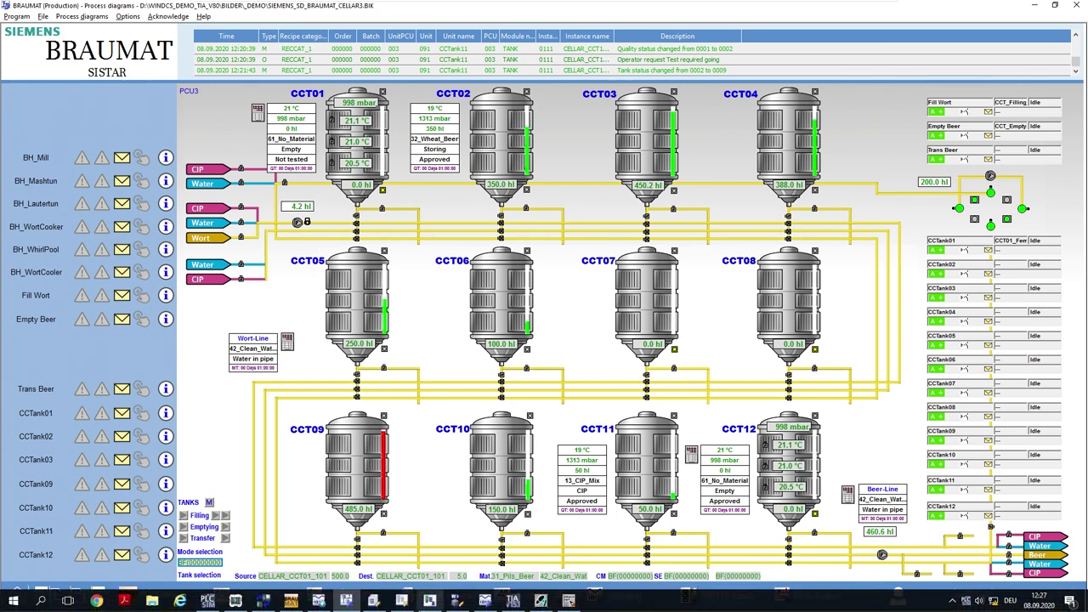
{"action": "left_click", "coordinate": [375, 601]}
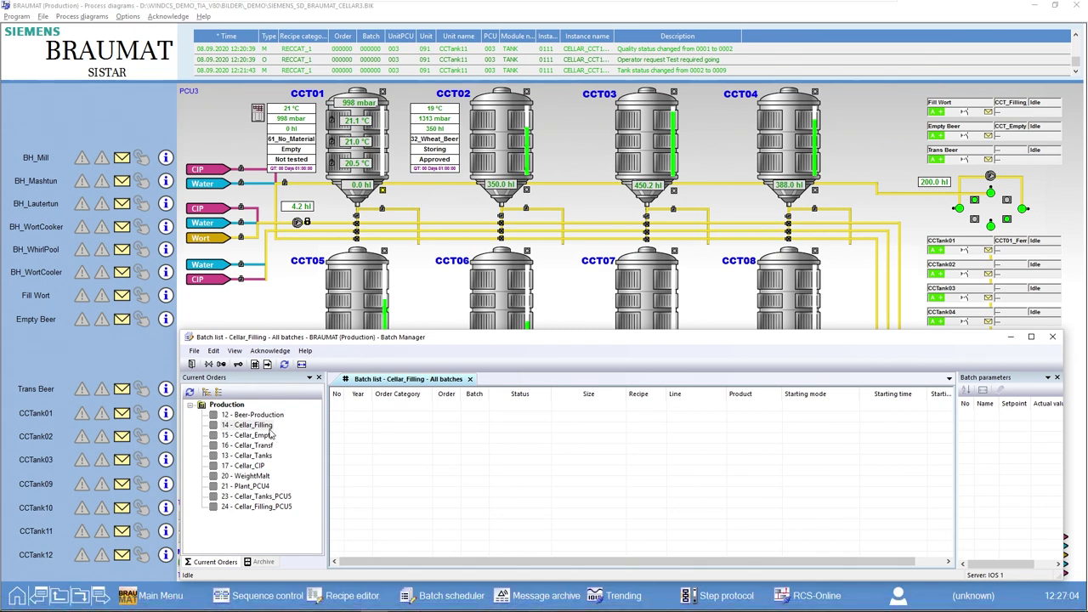
{"action": "right_click", "coordinate": [270, 430]}
{"action": "left_click", "coordinate": [287, 433]}
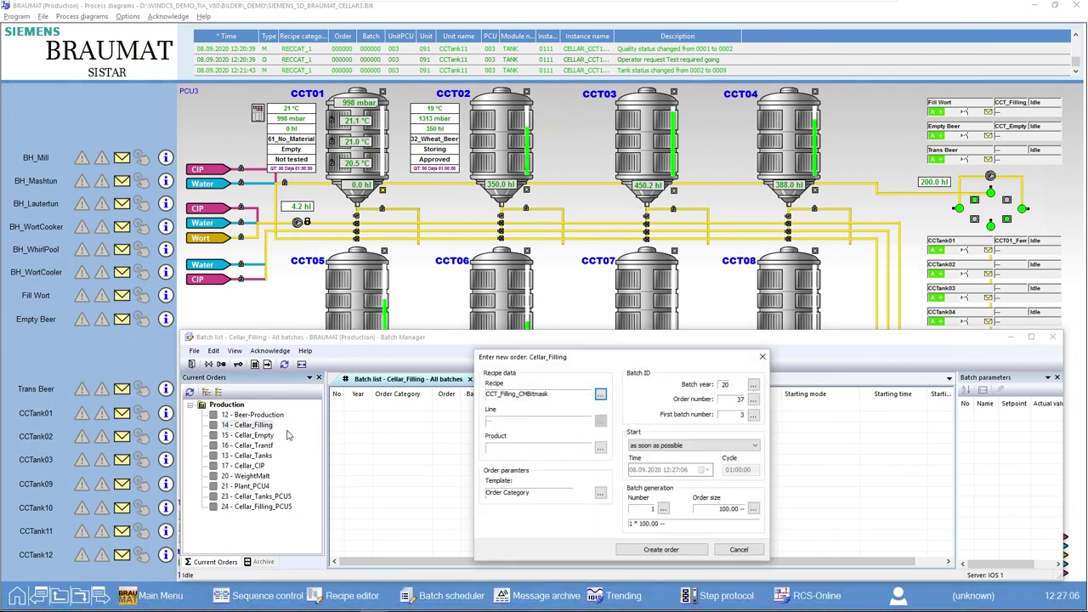
{"action": "left_click", "coordinate": [601, 493]}
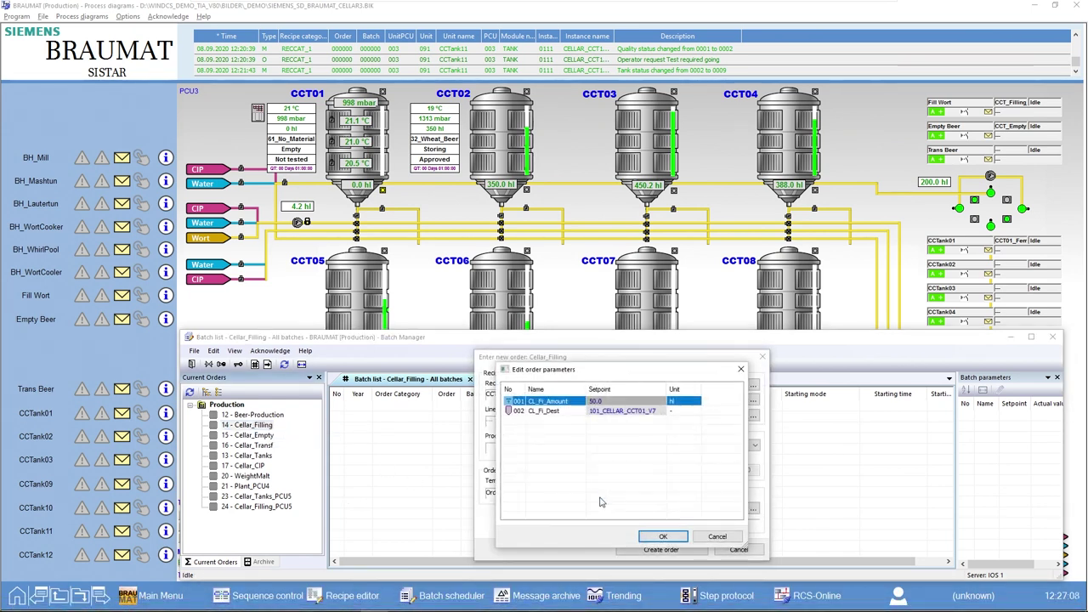
{"action": "double_click", "coordinate": [613, 412]}
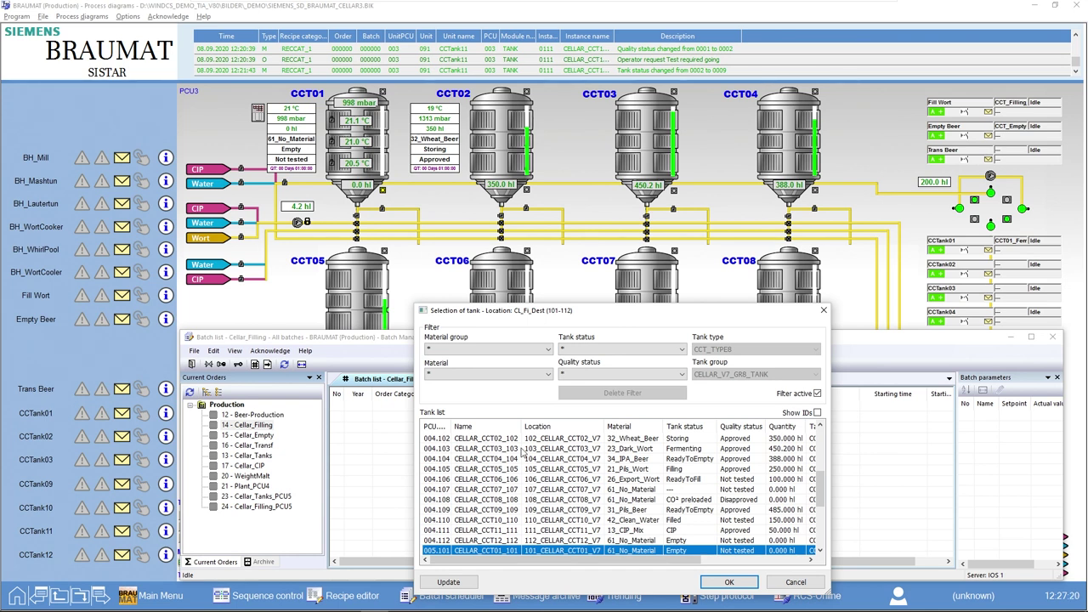
Filter the tank selection to empty tanks and widen the PCU.No. column
{"action": "left_click", "coordinate": [682, 351]}
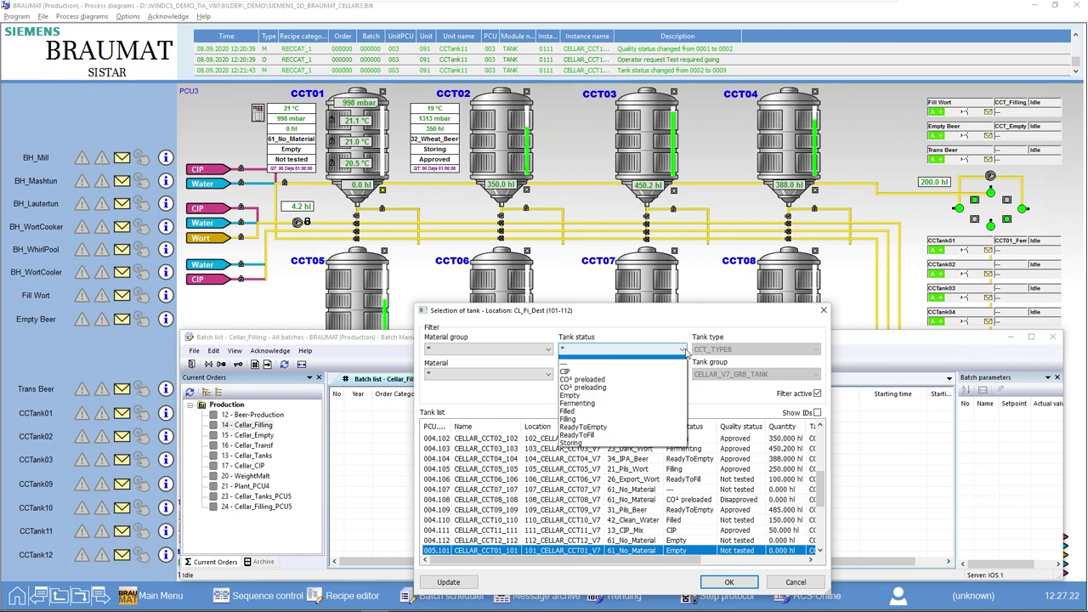
{"action": "left_click", "coordinate": [656, 399]}
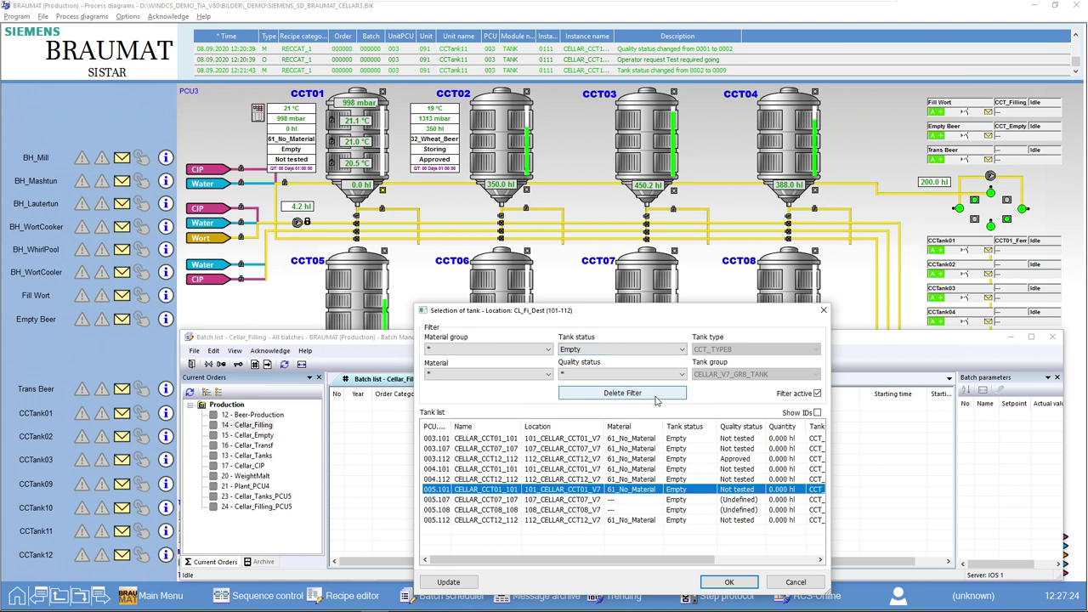
{"action": "double_click", "coordinate": [451, 426]}
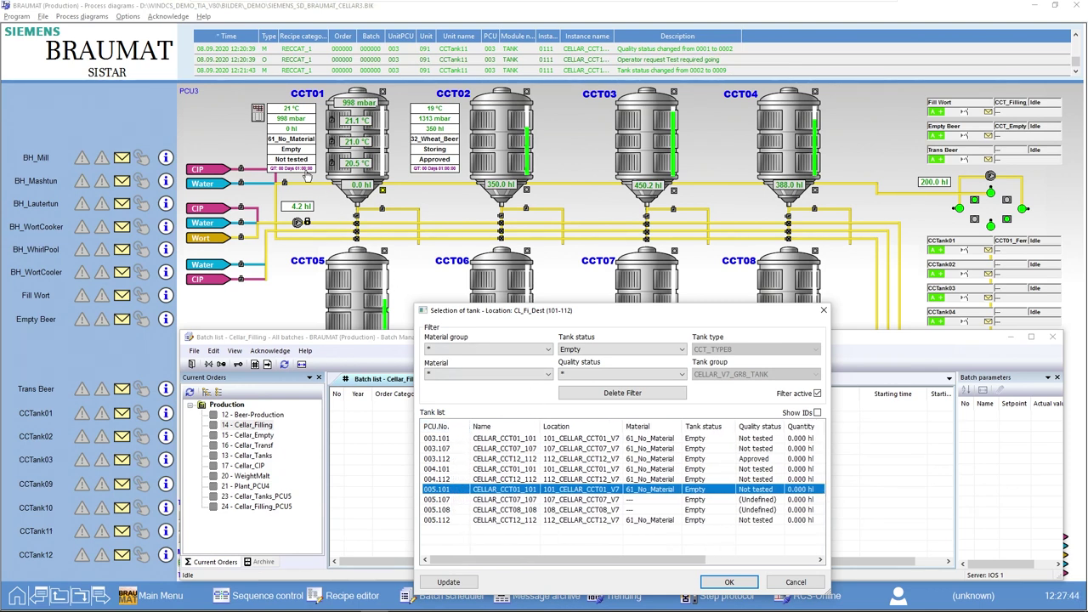
Refilter to tanks holding 31_Pils_Beer, then close tank selection and order parameters unchanged
{"action": "left_click", "coordinate": [682, 351]}
{"action": "left_click", "coordinate": [675, 359]}
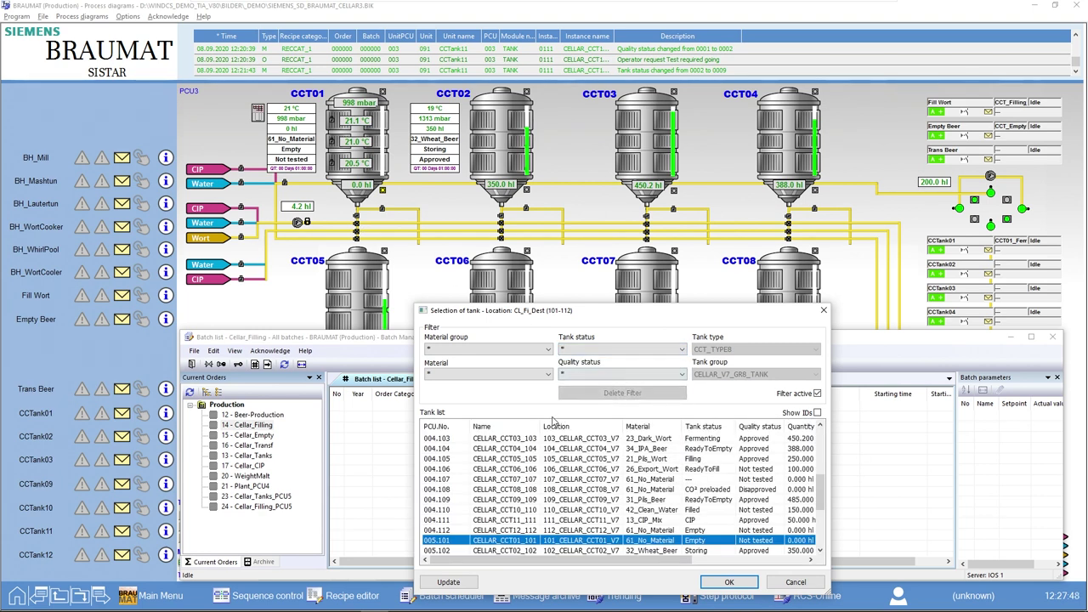
{"action": "left_click", "coordinate": [550, 375]}
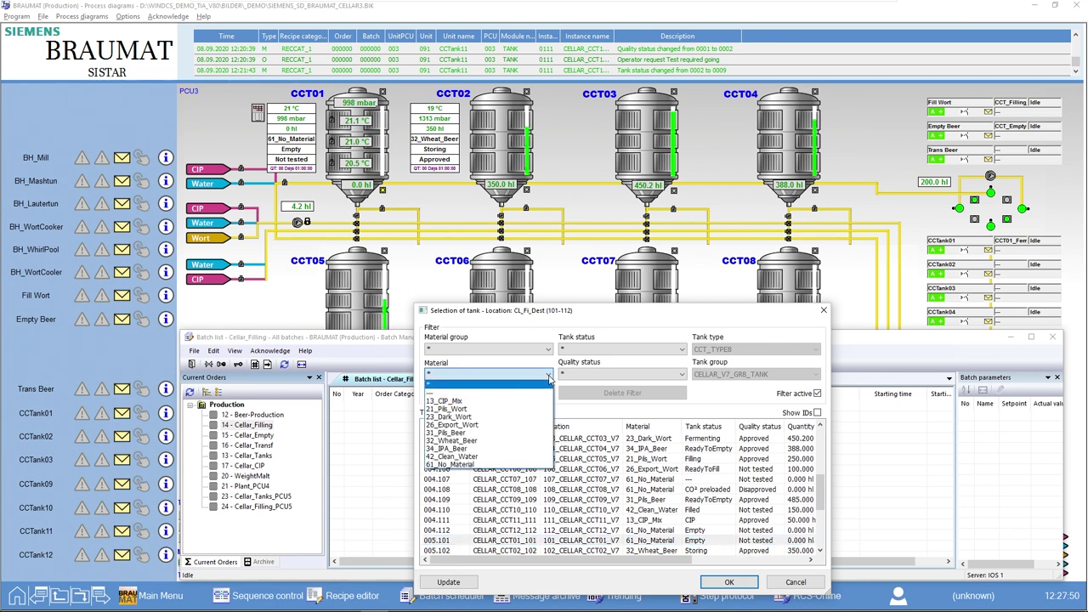
{"action": "left_click", "coordinate": [525, 433]}
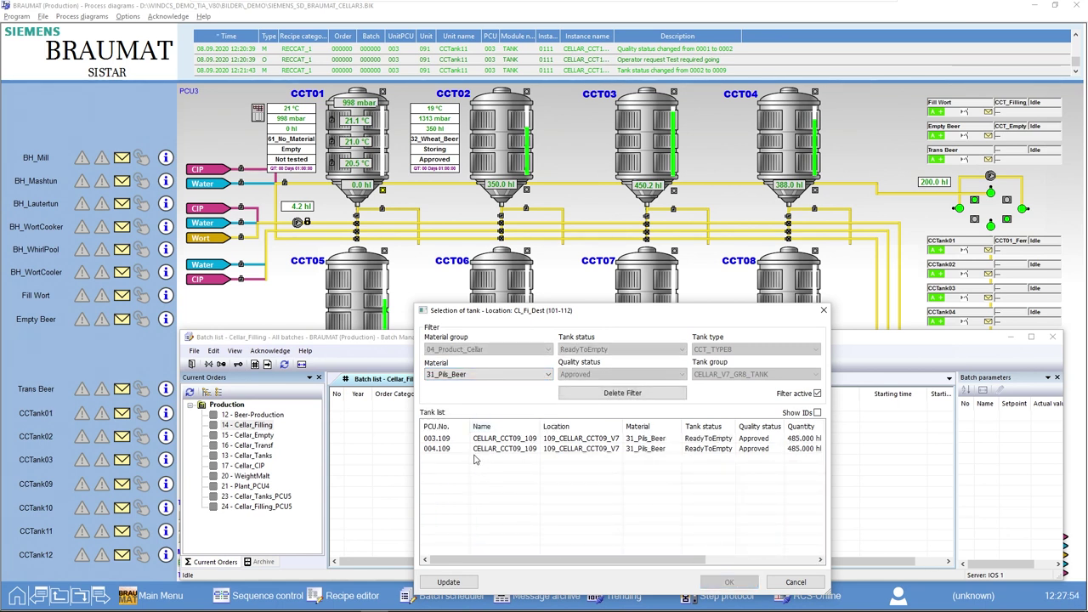
{"action": "left_click", "coordinate": [795, 583]}
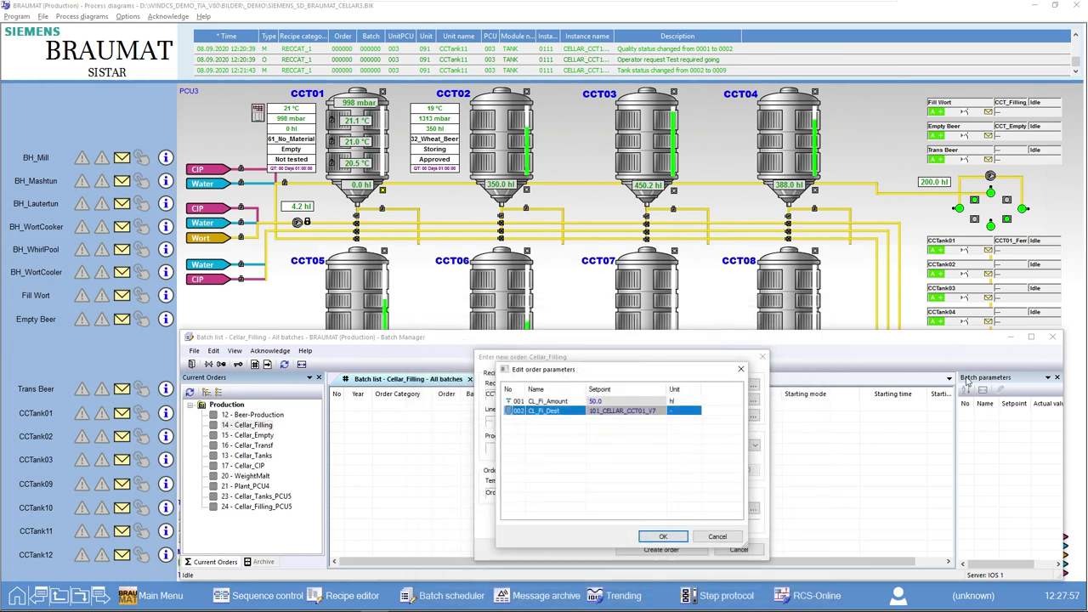
{"action": "left_click", "coordinate": [718, 536]}
Cancel the order, minimize Batch Manager, inspect the CM bits, and dismiss the logon prompt
{"action": "left_click", "coordinate": [738, 550]}
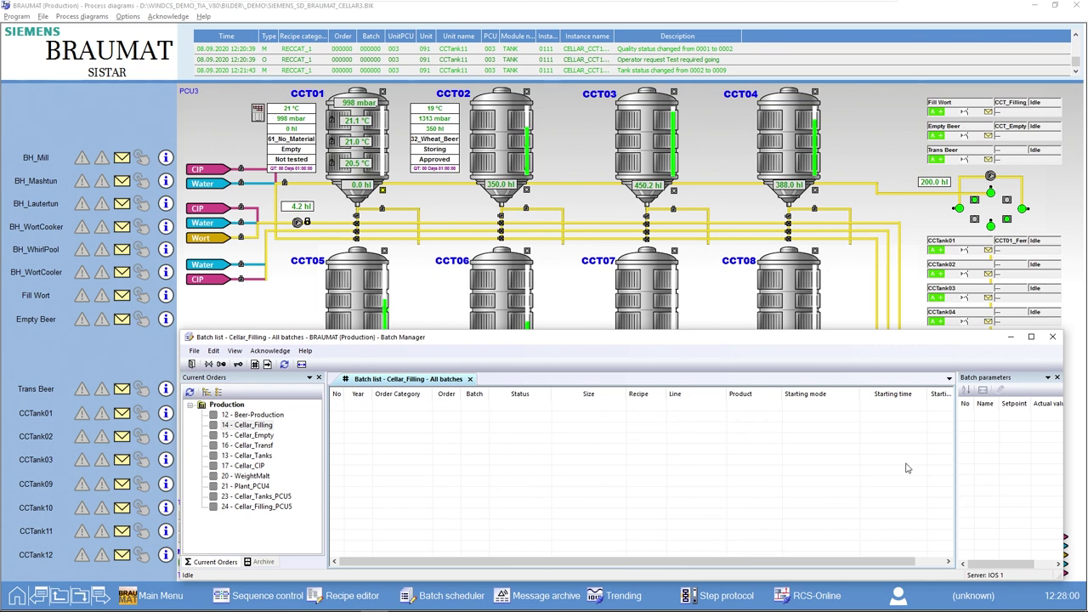
{"action": "left_click", "coordinate": [1011, 338]}
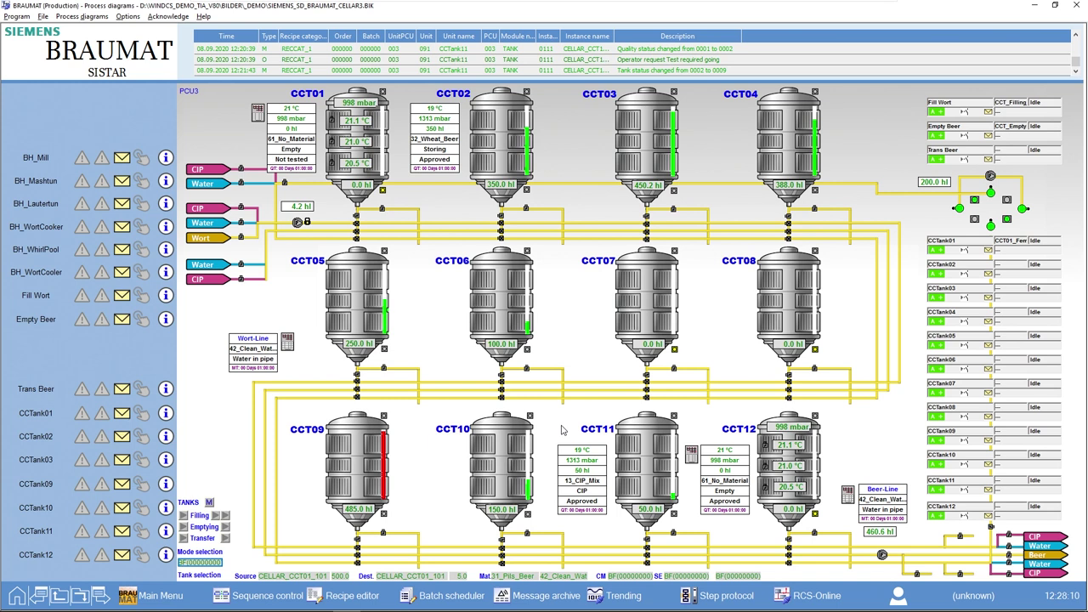
{"action": "left_click", "coordinate": [631, 577]}
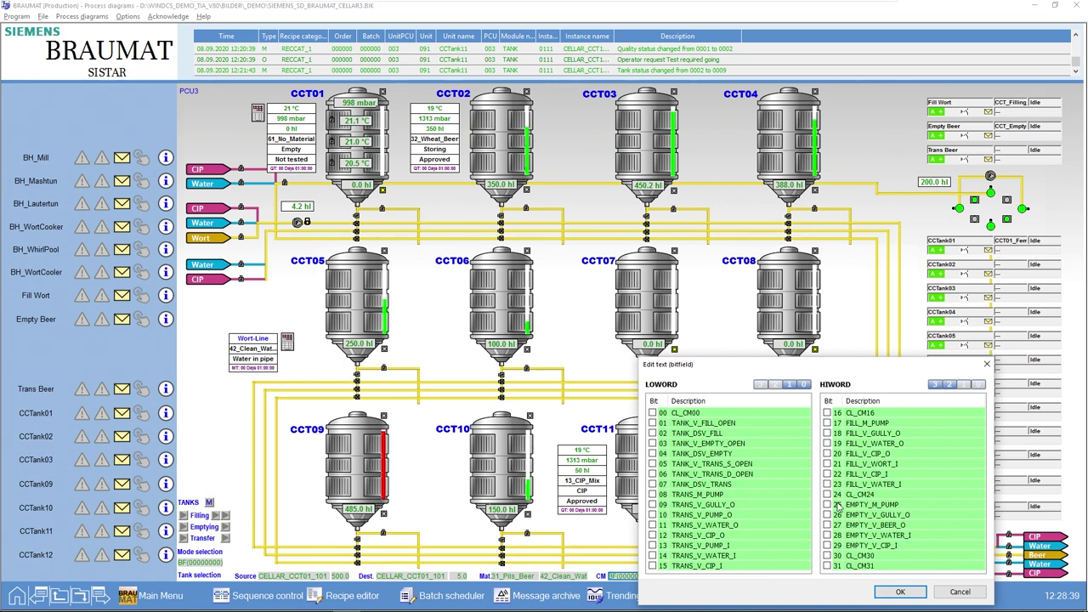
{"action": "left_click", "coordinate": [958, 593]}
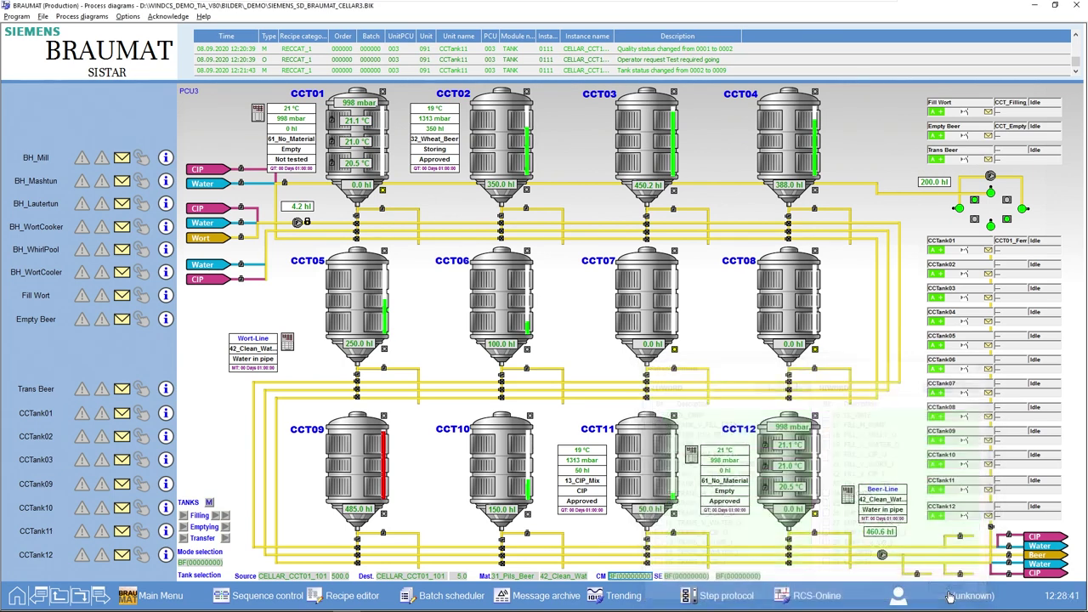
{"action": "left_click", "coordinate": [629, 333]}
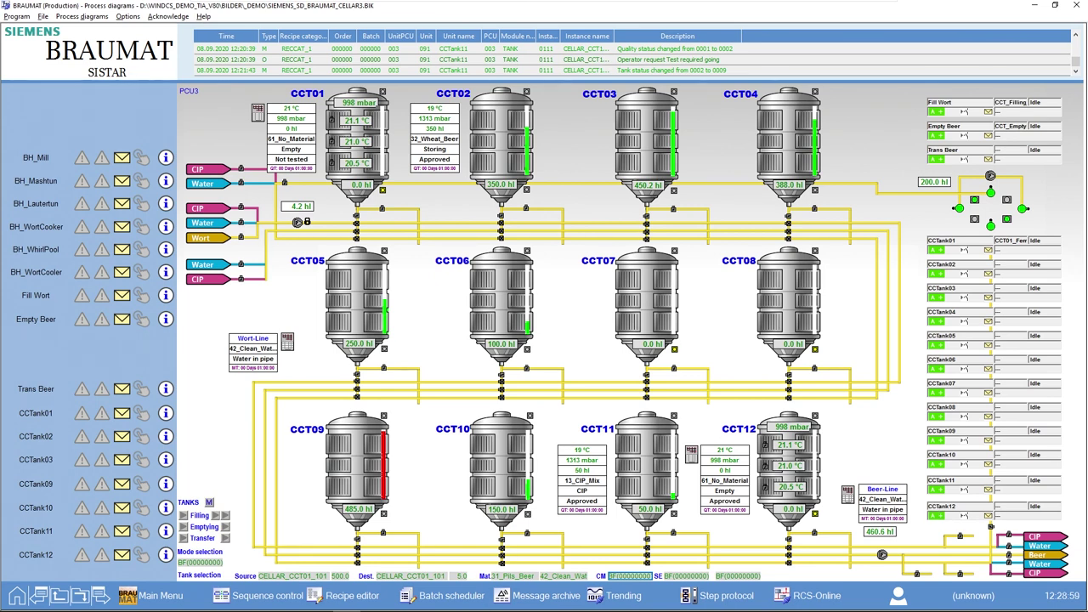
{"action": "mouse_move", "coordinate": [544, 610]}
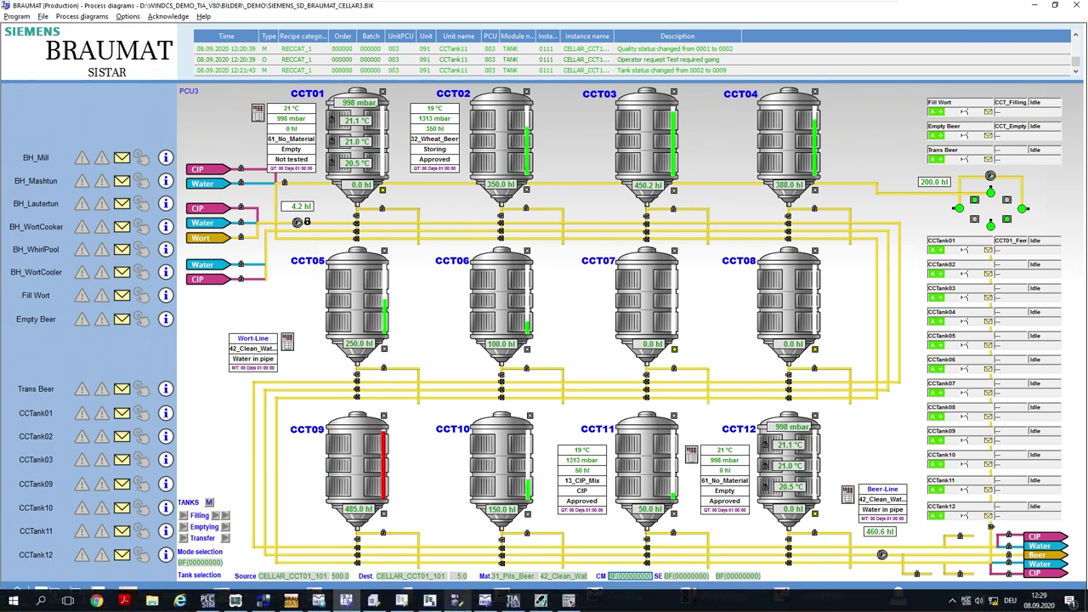
{"action": "left_click", "coordinate": [402, 601]}
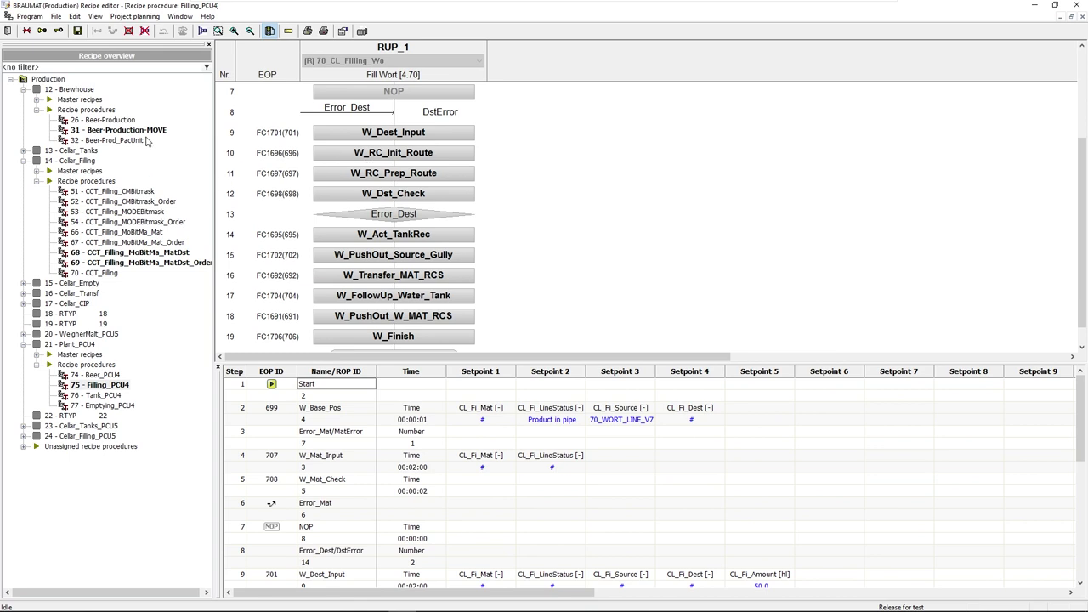
{"action": "left_click", "coordinate": [139, 254]}
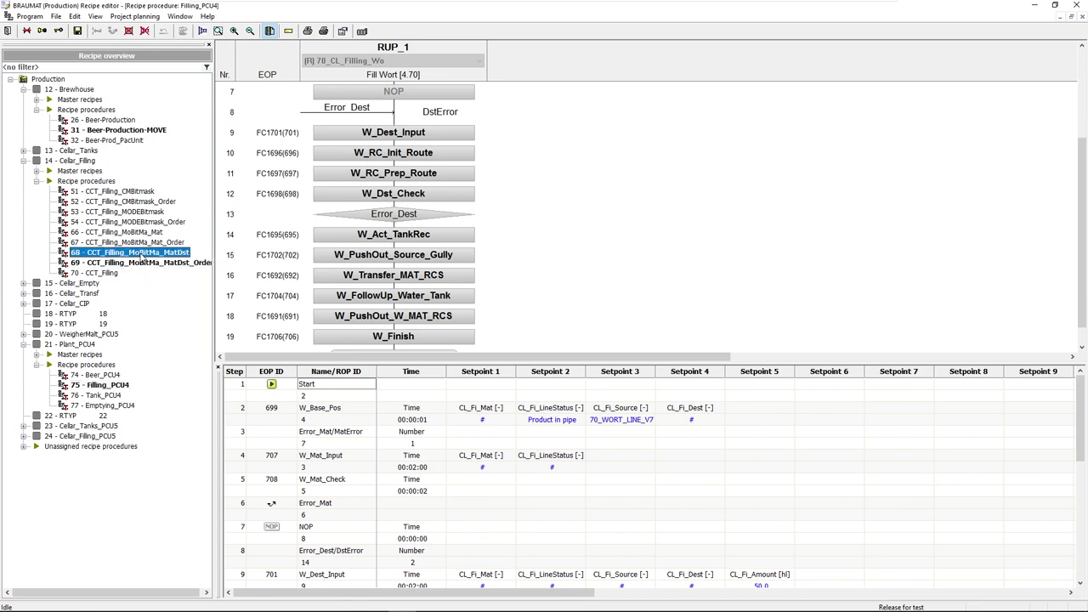
{"action": "scroll", "coordinate": [480, 175], "scroll_direction": "up", "scroll_amount": 2}
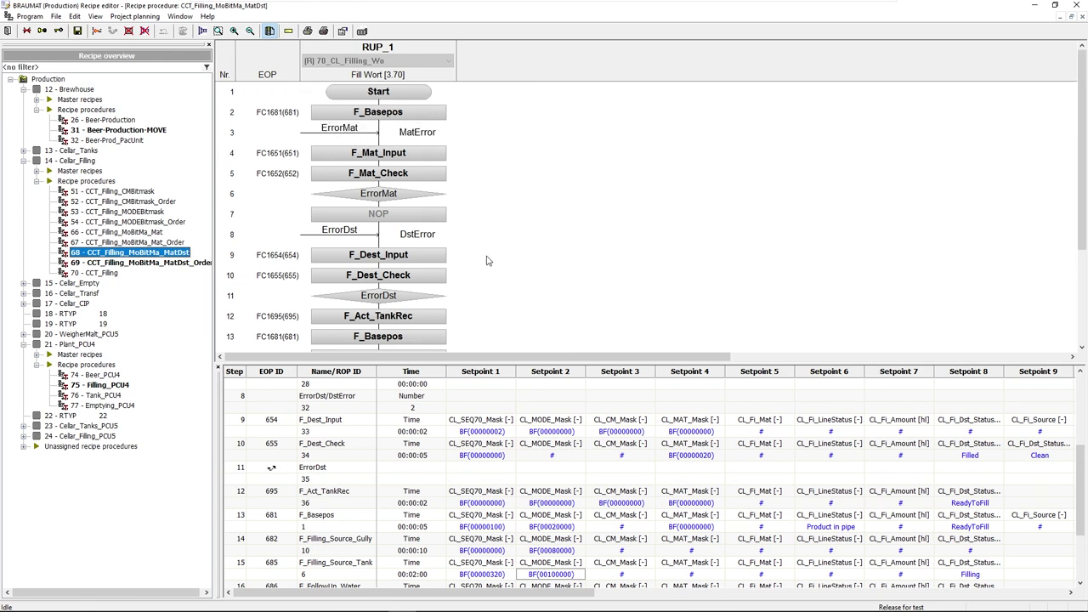
{"action": "scroll", "coordinate": [472, 264], "scroll_direction": "down", "scroll_amount": 1}
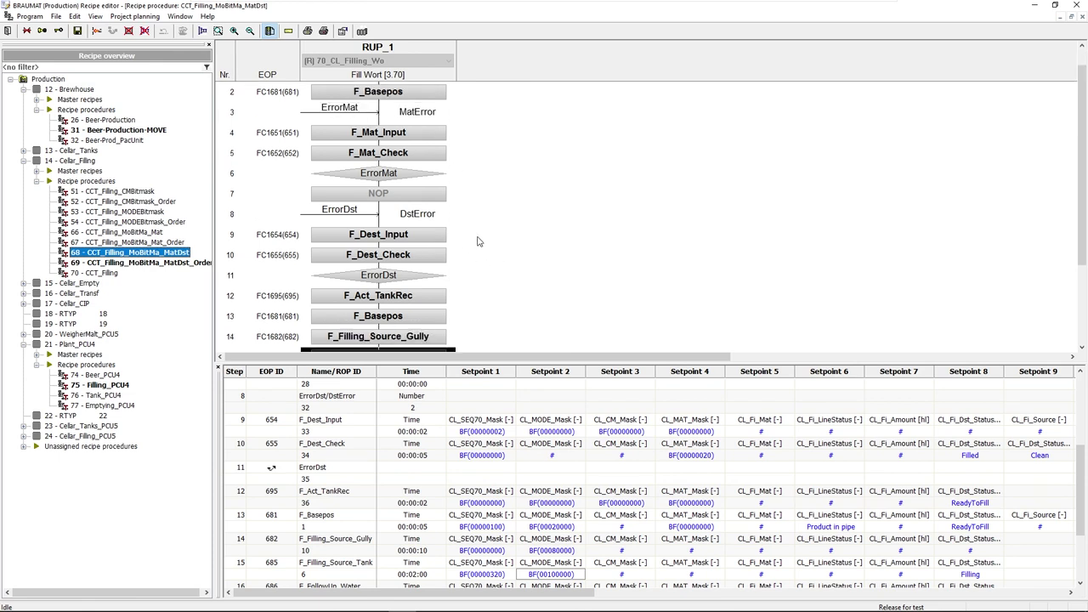
{"action": "scroll", "coordinate": [478, 242], "scroll_direction": "down", "scroll_amount": 5}
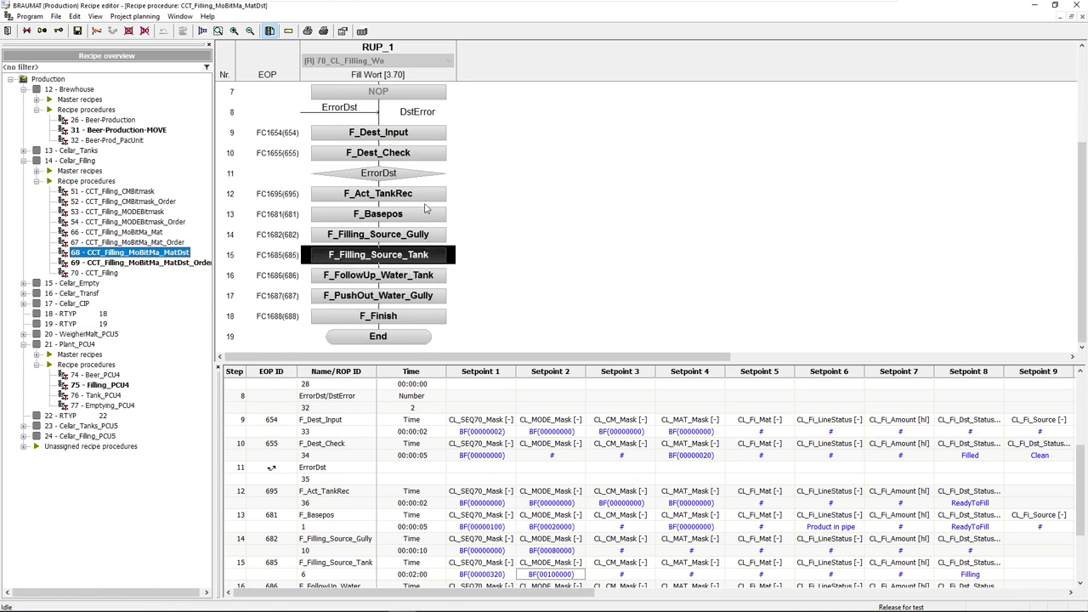
{"action": "left_click", "coordinate": [428, 260]}
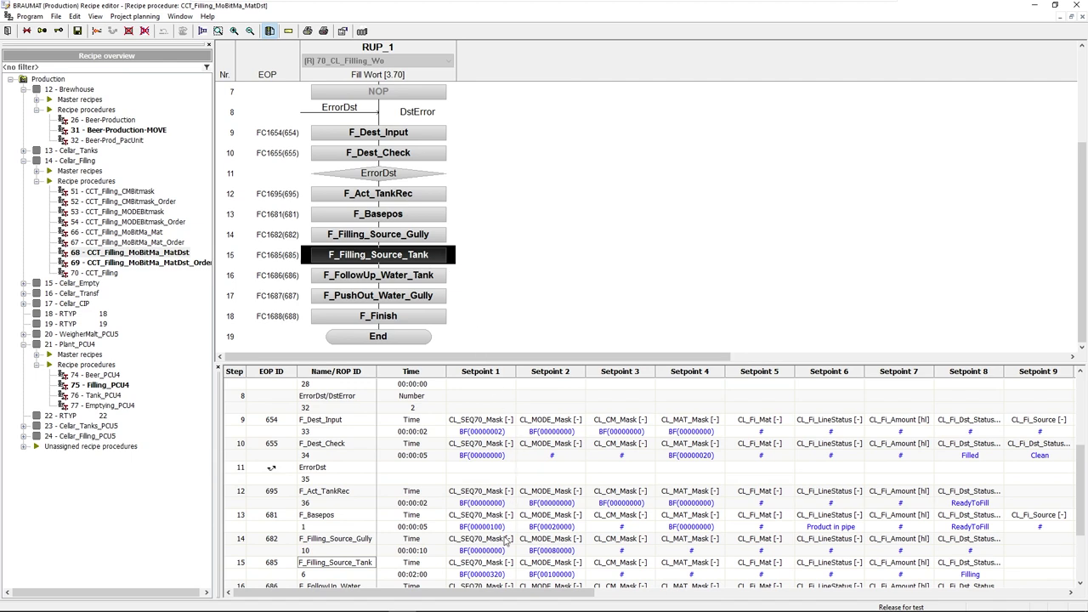
{"action": "left_click", "coordinate": [565, 577]}
{"action": "double_click", "coordinate": [565, 577]}
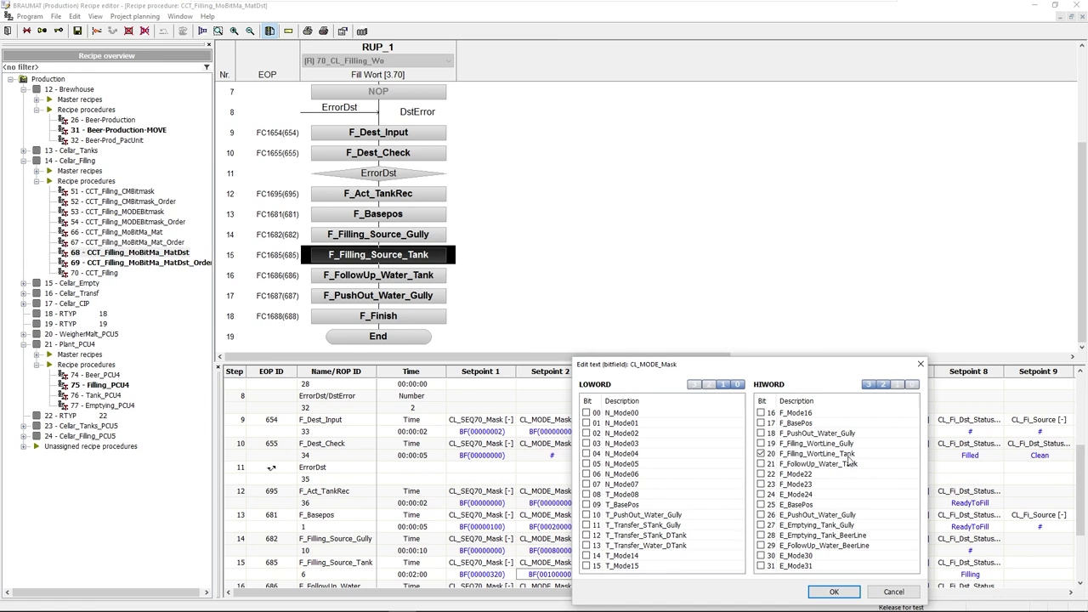
{"action": "left_click", "coordinate": [893, 593]}
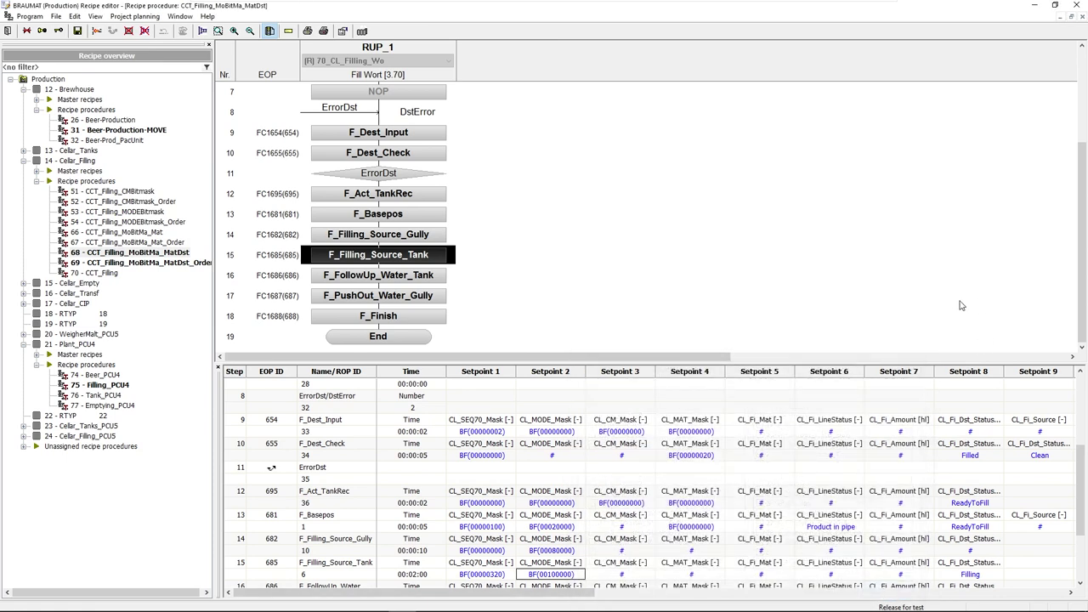
Hide the recipe editor, check the CM bit view, then restore Batch Manager from the taskbar
{"action": "left_click", "coordinate": [1034, 5]}
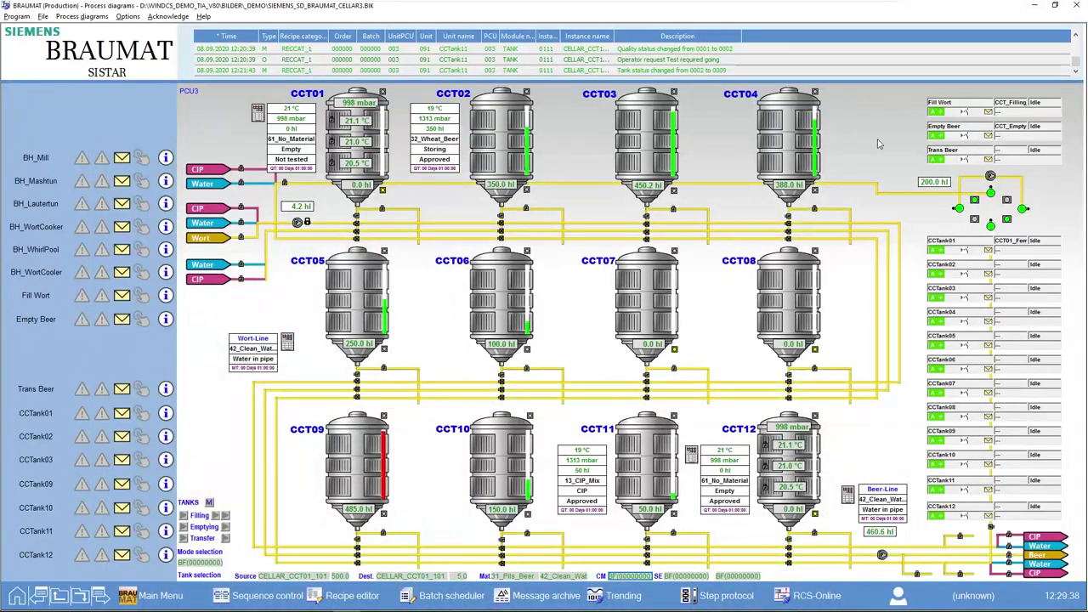
{"action": "left_click", "coordinate": [629, 577]}
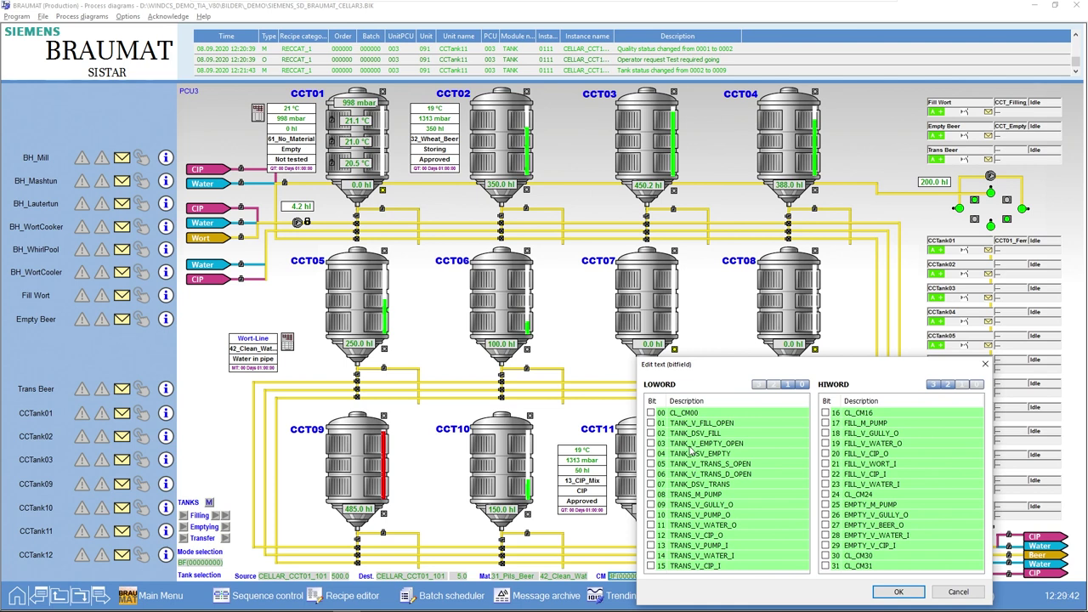
{"action": "left_click", "coordinate": [945, 592]}
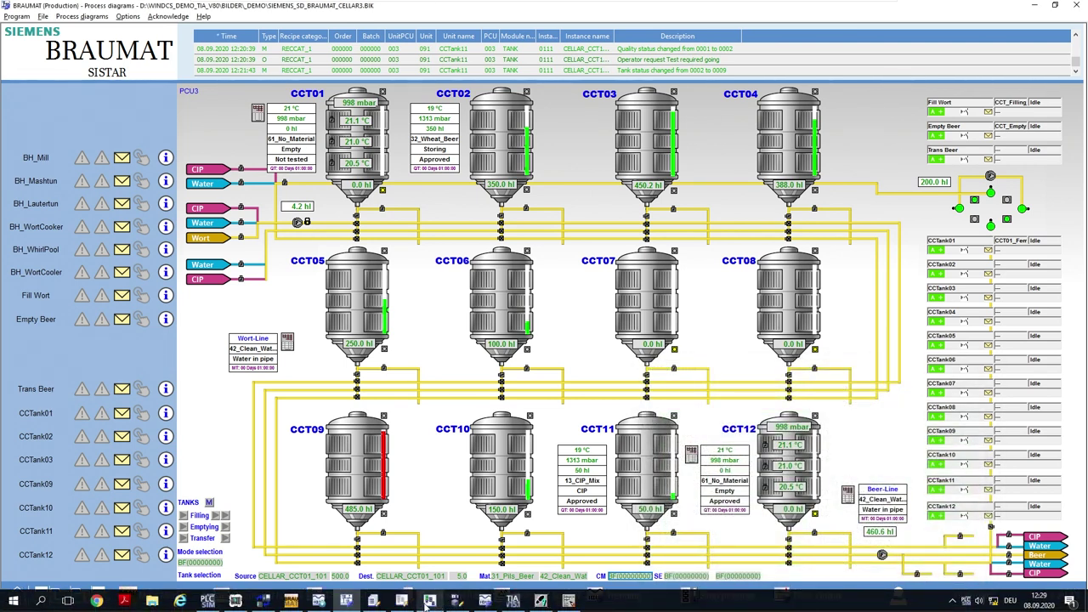
{"action": "left_click", "coordinate": [374, 600]}
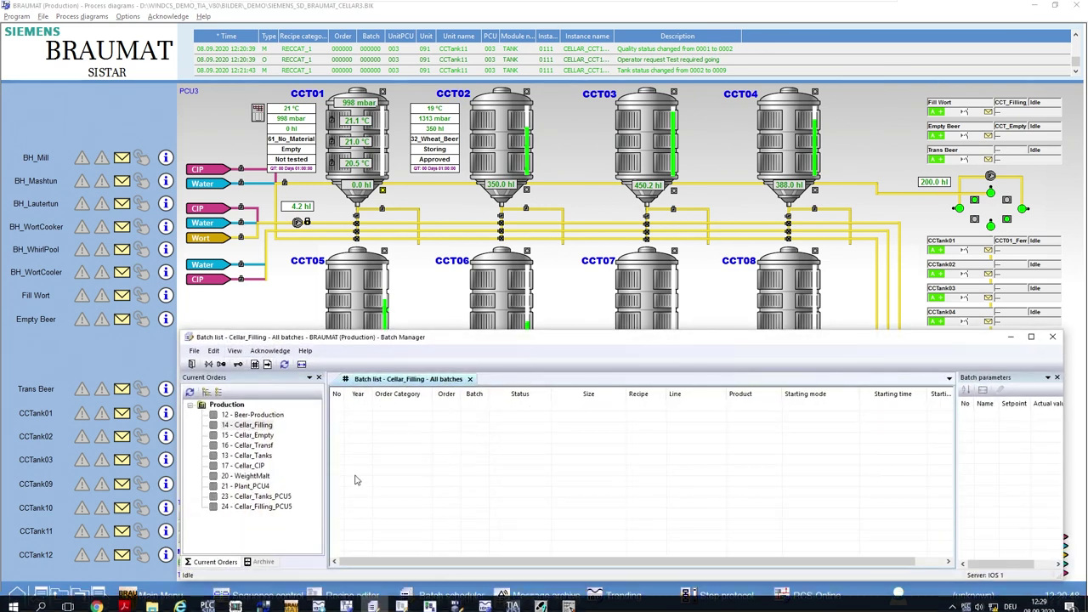
Start a new Cellar_Filling order with recipe CCT_Filling_MoBitMa_MatDst and open the product material choice
{"action": "right_click", "coordinate": [263, 427]}
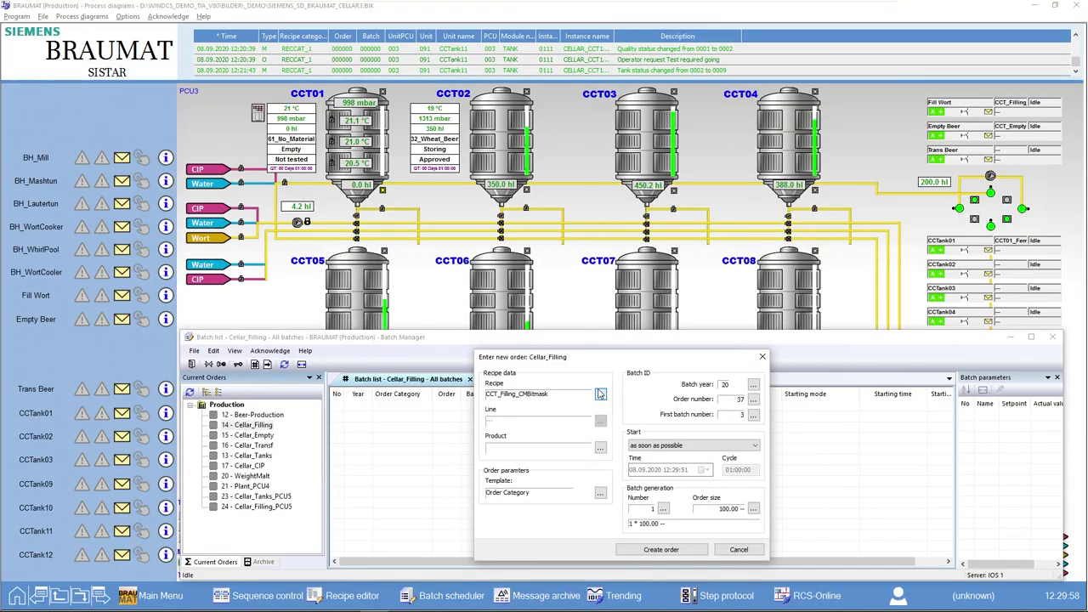
{"action": "left_click", "coordinate": [600, 394]}
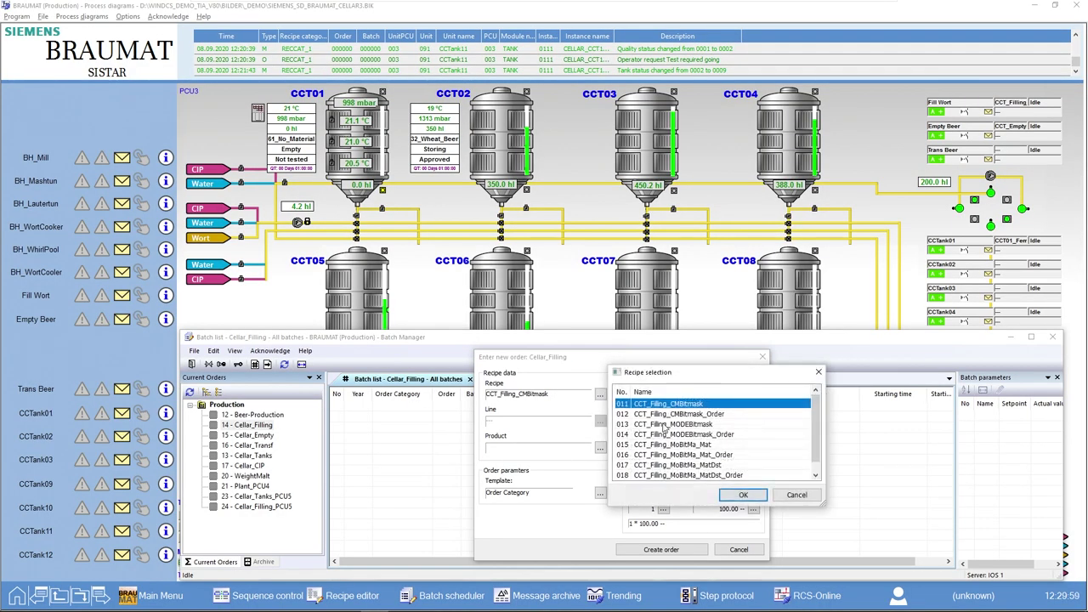
{"action": "left_click", "coordinate": [719, 466]}
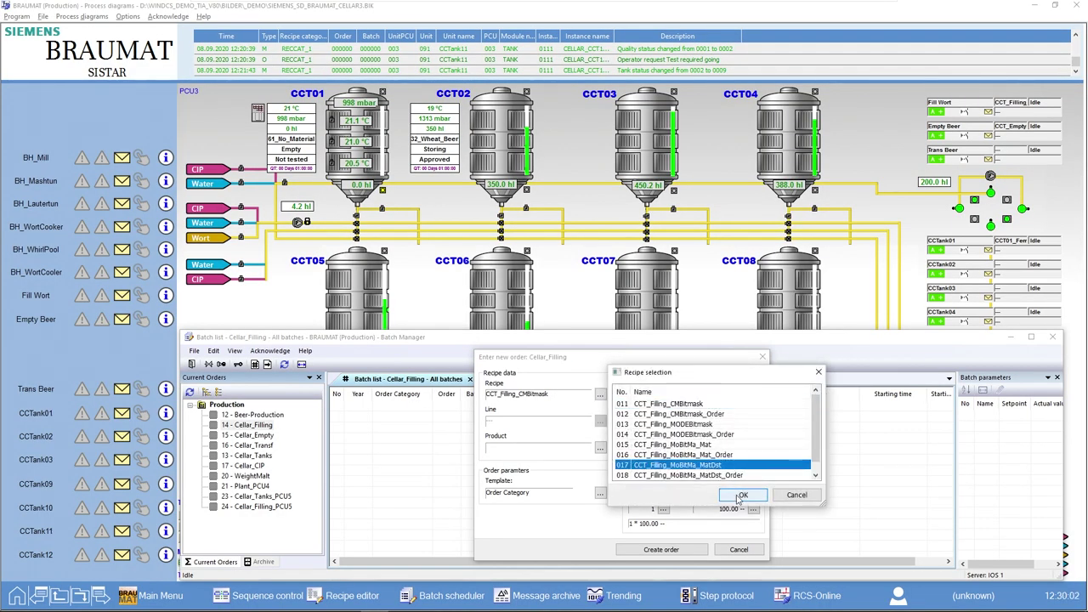
{"action": "left_click", "coordinate": [740, 497]}
{"action": "left_click", "coordinate": [600, 448]}
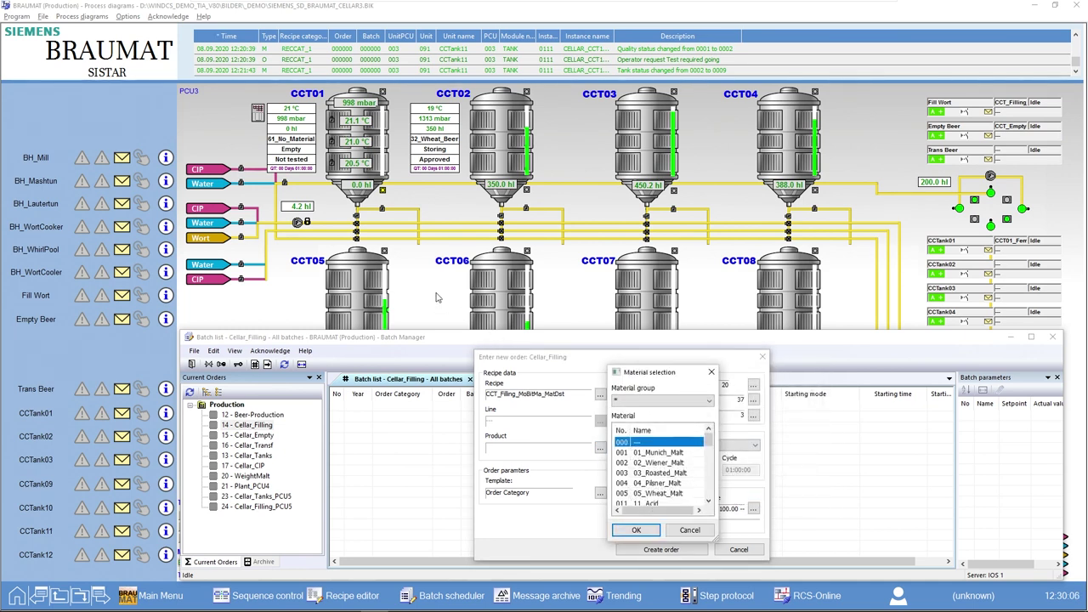
{"action": "key", "text": "alt+Tab"}
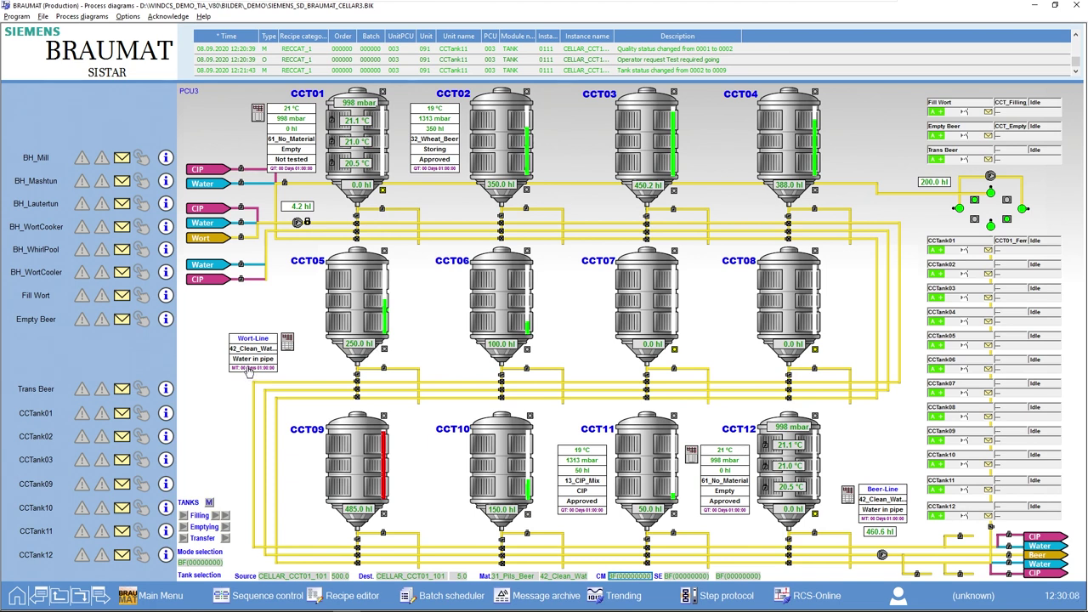
Set the Wort-Line material to 23_Dark_Wort with SetMat, then check its faceplate
{"action": "left_click", "coordinate": [287, 343]}
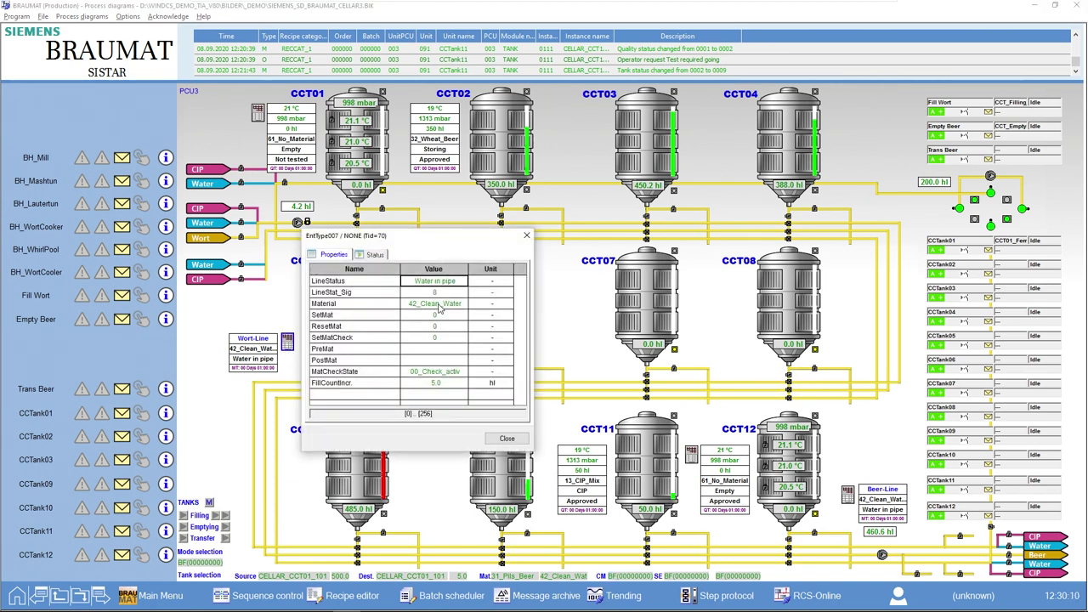
{"action": "left_click", "coordinate": [440, 304]}
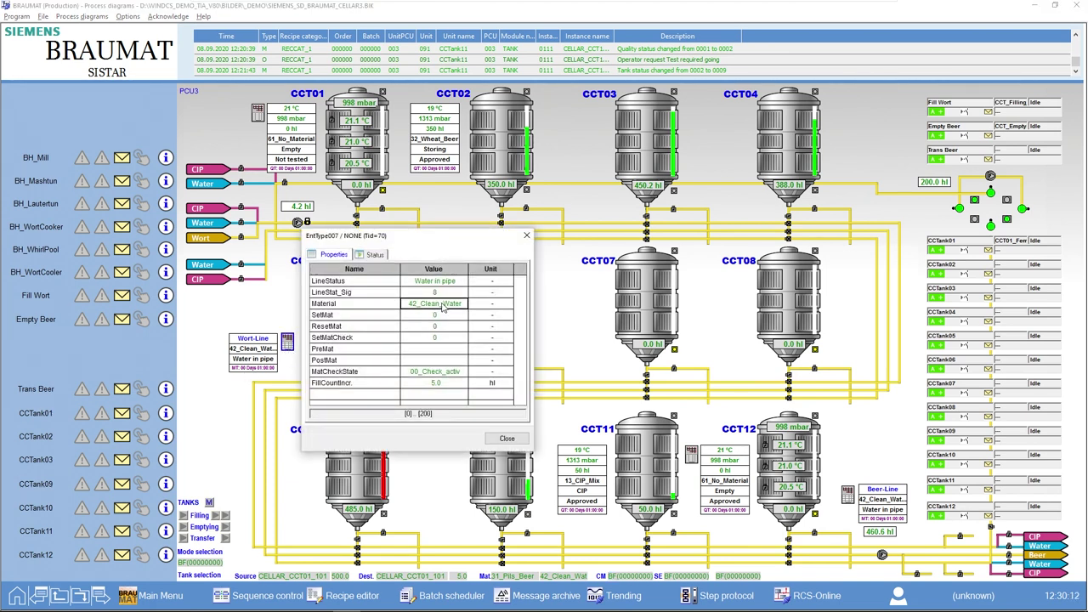
{"action": "double_click", "coordinate": [441, 308]}
{"action": "scroll", "coordinate": [437, 323], "scroll_direction": "down", "scroll_amount": 3}
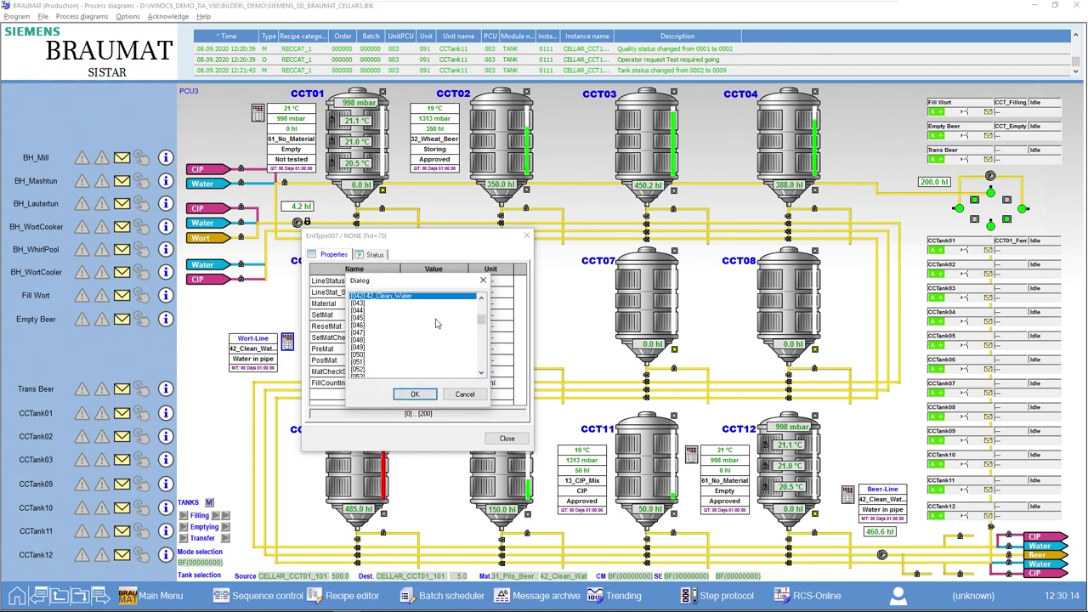
{"action": "scroll", "coordinate": [436, 323], "scroll_direction": "up", "scroll_amount": 7}
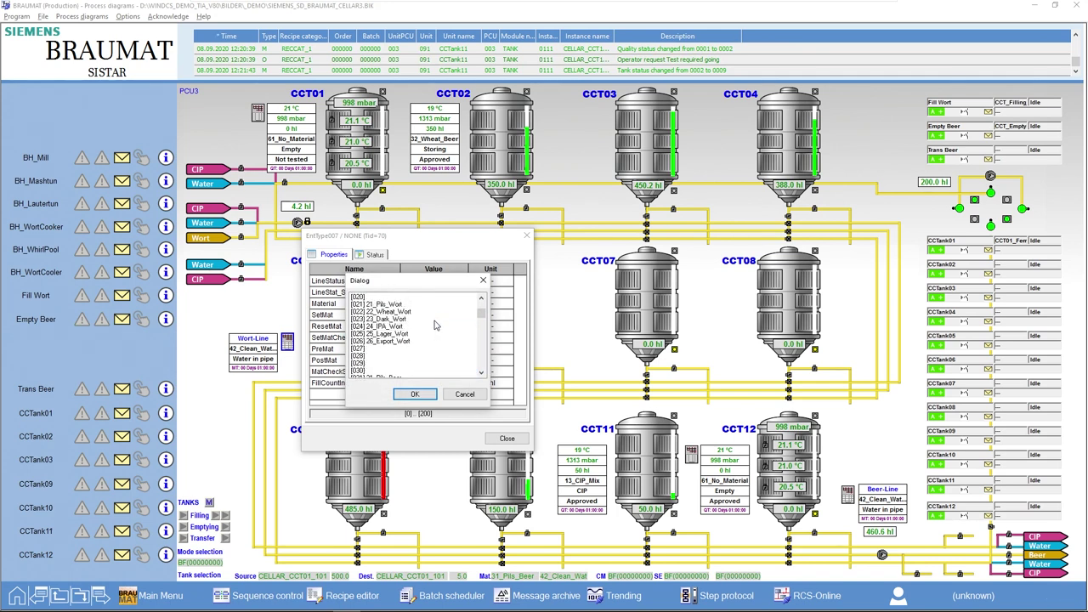
{"action": "scroll", "coordinate": [436, 327], "scroll_direction": "up", "scroll_amount": 1}
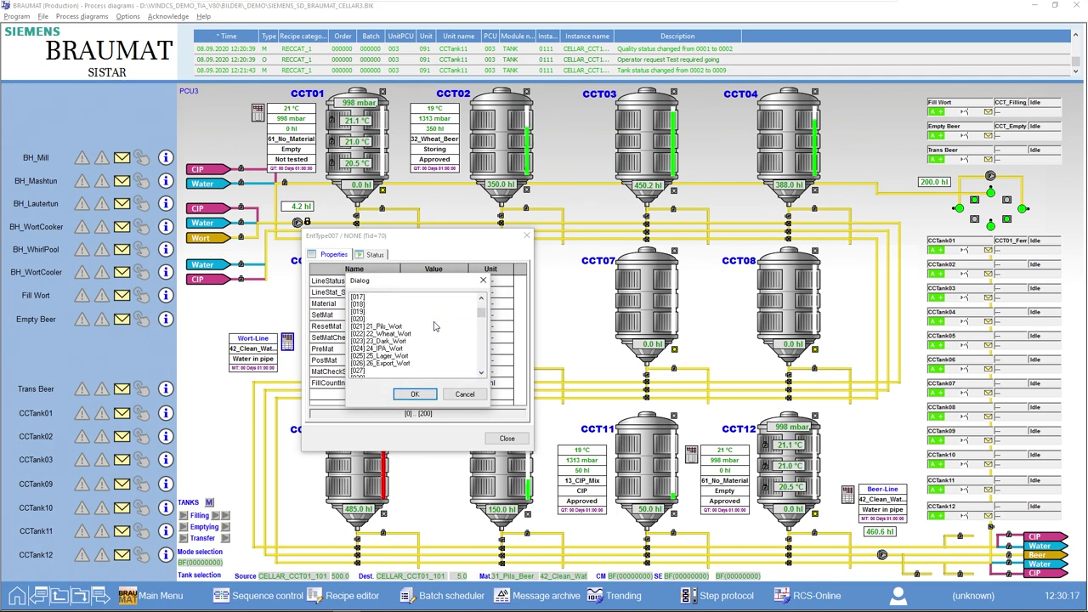
{"action": "double_click", "coordinate": [404, 342]}
{"action": "left_click", "coordinate": [456, 316]}
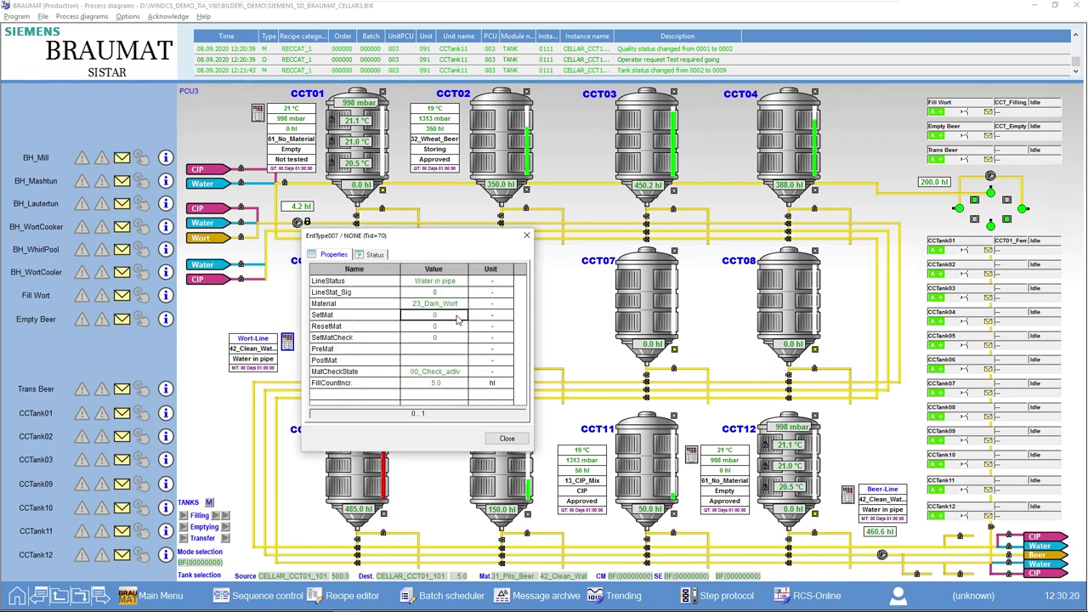
{"action": "left_click", "coordinate": [495, 439]}
{"action": "left_click", "coordinate": [283, 357]}
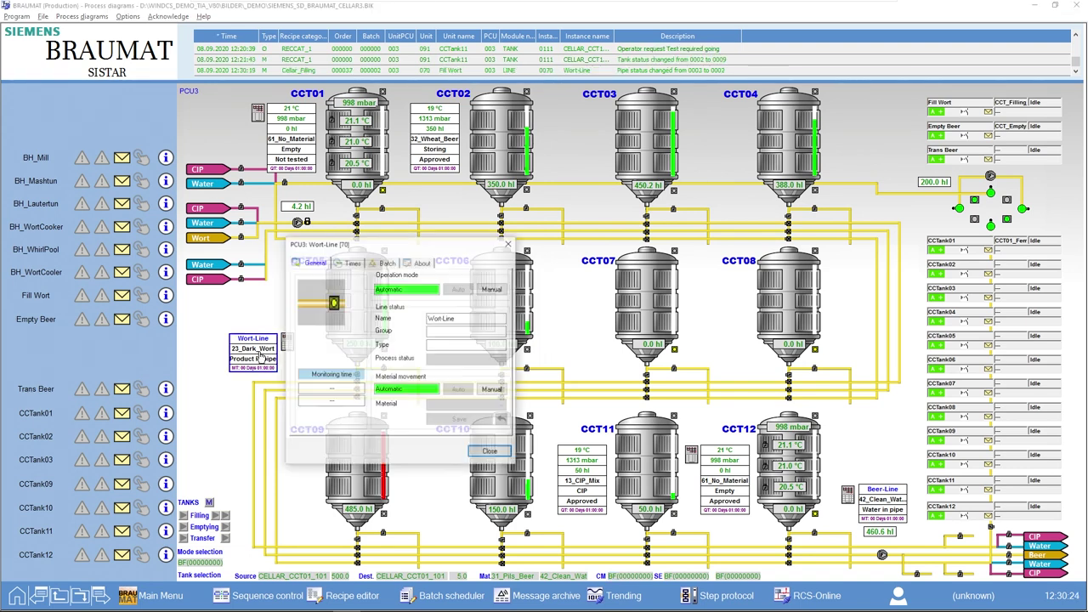
{"action": "left_click", "coordinate": [490, 451]}
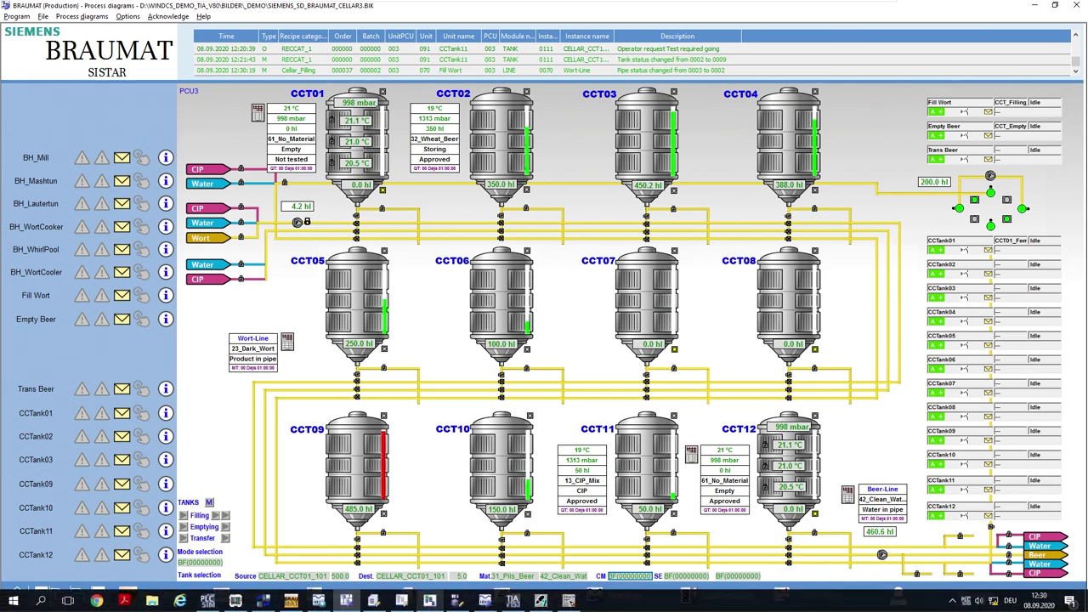
Select 21_Pils_Wort as the material for the new Cellar_Filling order
{"action": "left_click", "coordinate": [374, 601]}
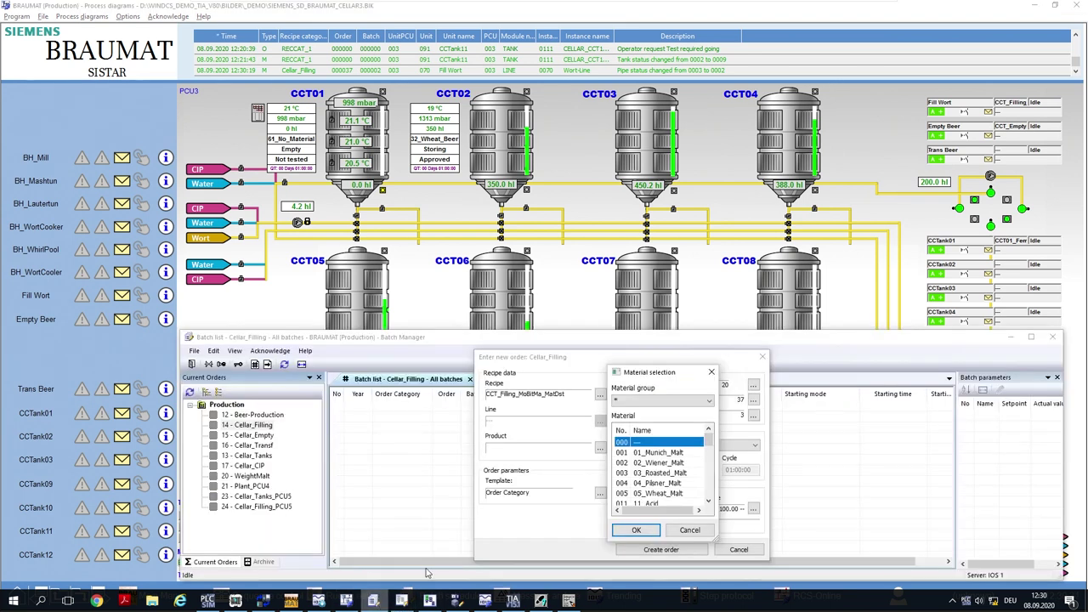
{"action": "scroll", "coordinate": [688, 485], "scroll_direction": "down", "scroll_amount": 2}
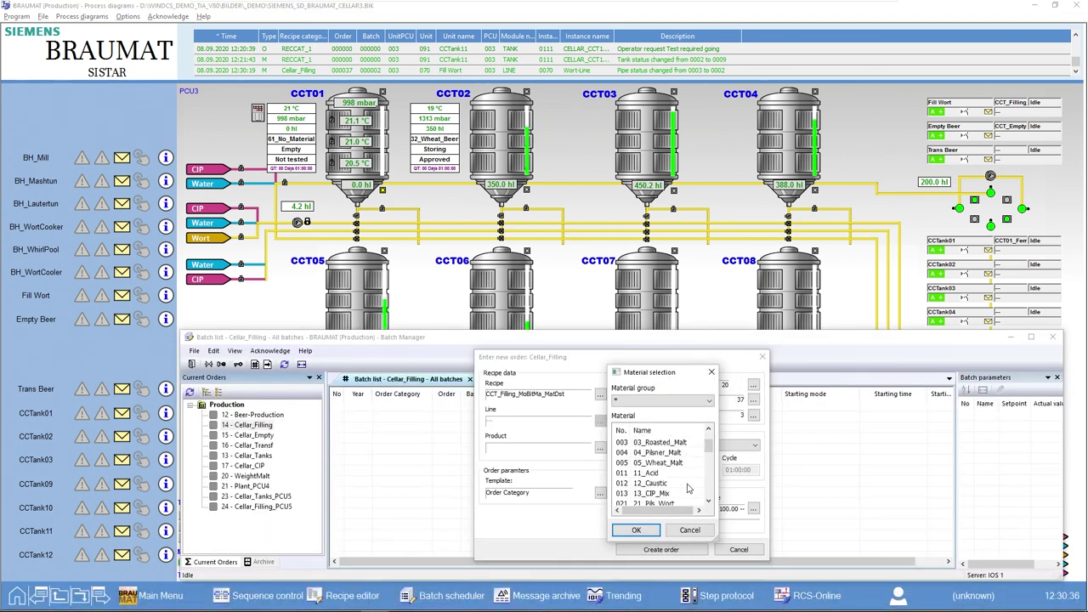
{"action": "left_click", "coordinate": [663, 472]}
{"action": "left_click", "coordinate": [638, 529]}
Choose empty tank CCT01 as destination, then create the order and confirm the new batch
{"action": "left_click", "coordinate": [601, 494]}
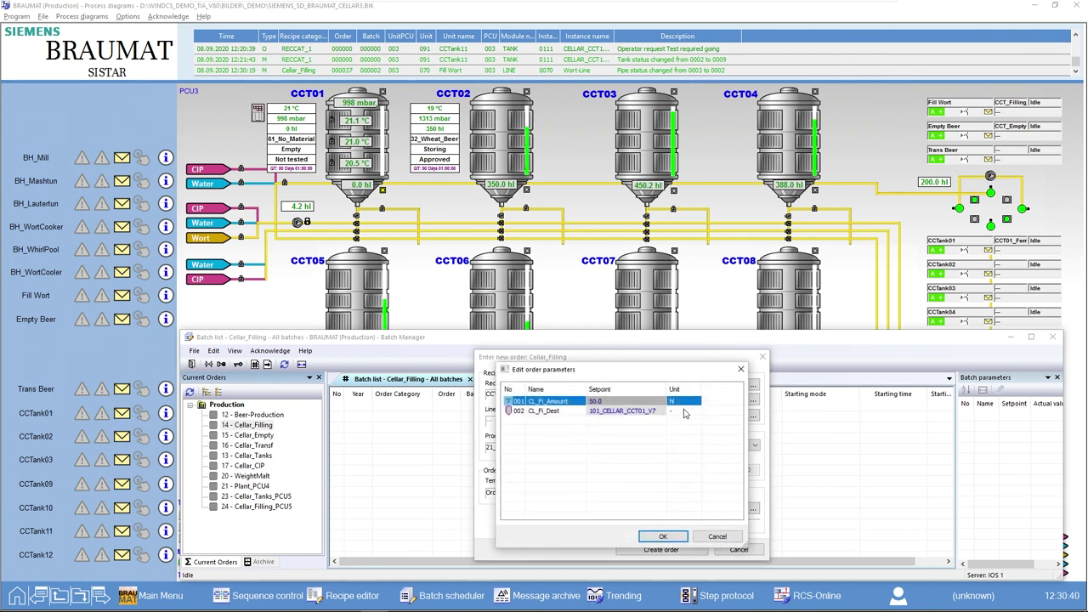
{"action": "double_click", "coordinate": [617, 414]}
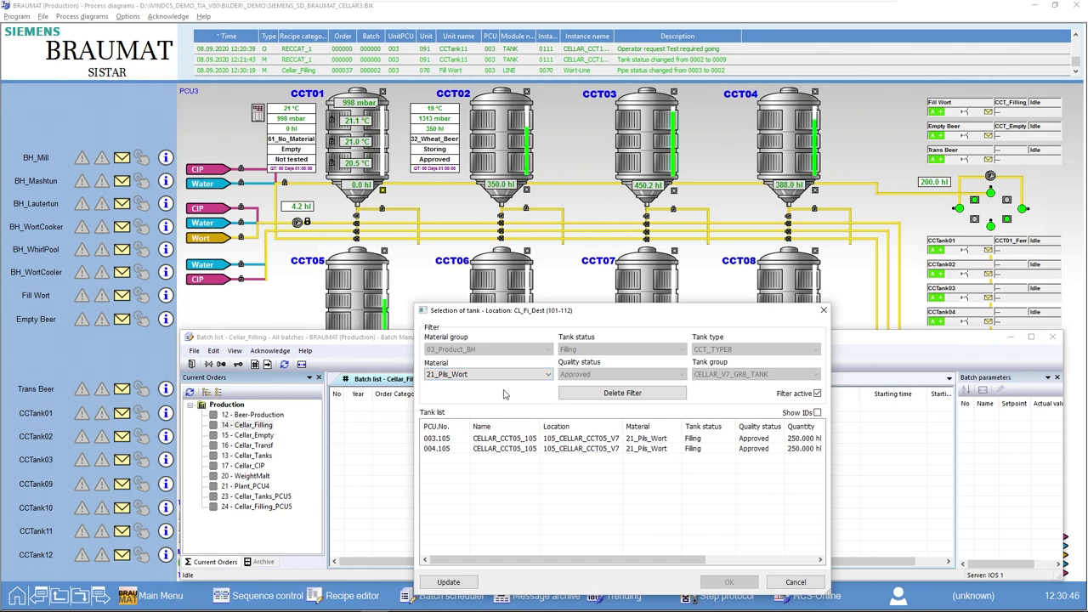
{"action": "left_click", "coordinate": [549, 375]}
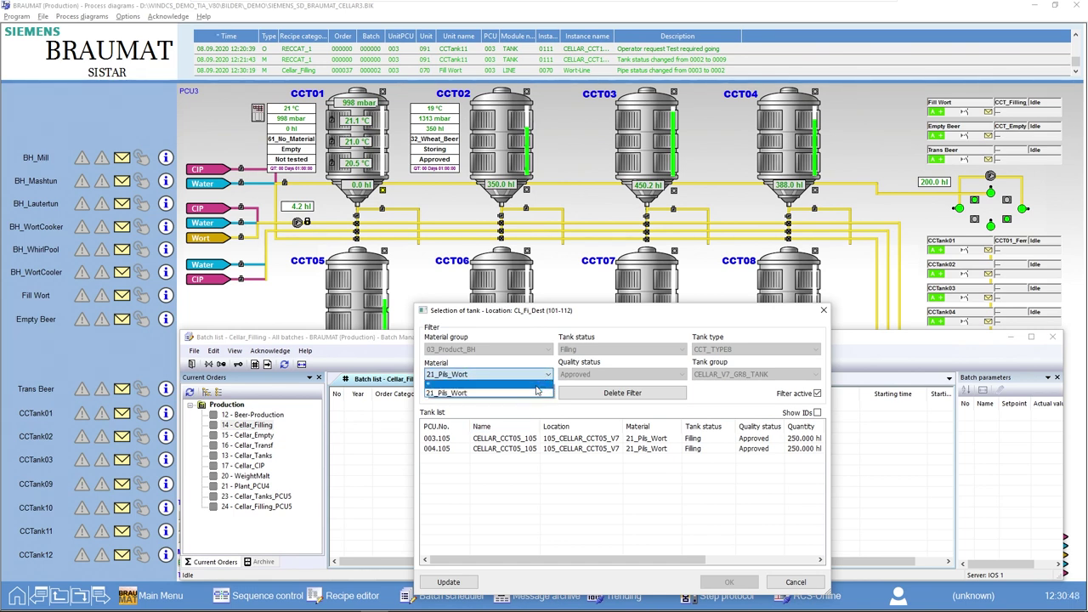
{"action": "left_click", "coordinate": [540, 388]}
{"action": "left_click", "coordinate": [683, 352]}
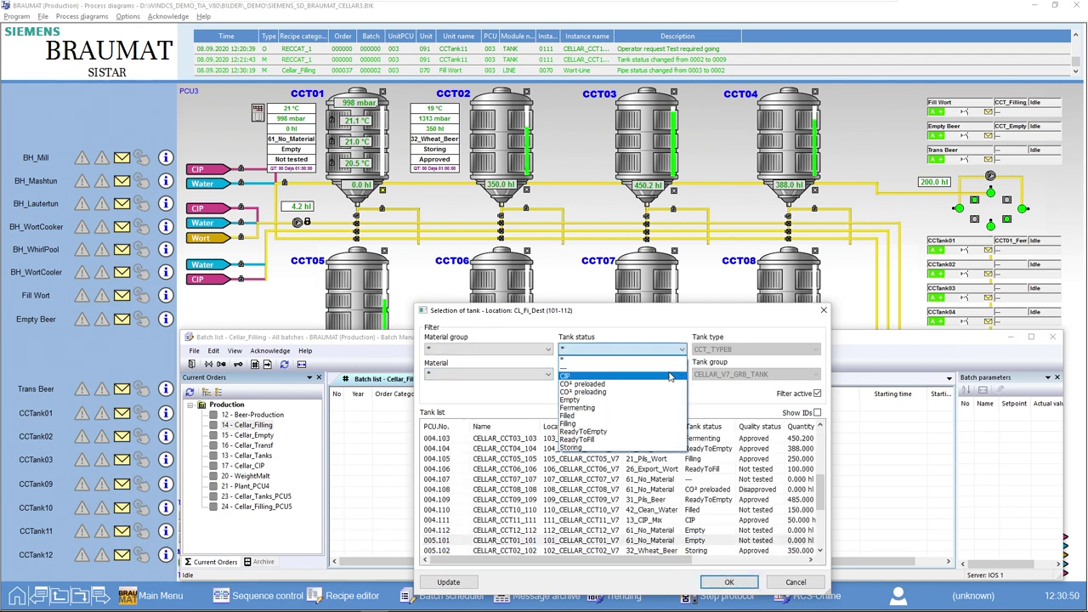
{"action": "left_click", "coordinate": [669, 401]}
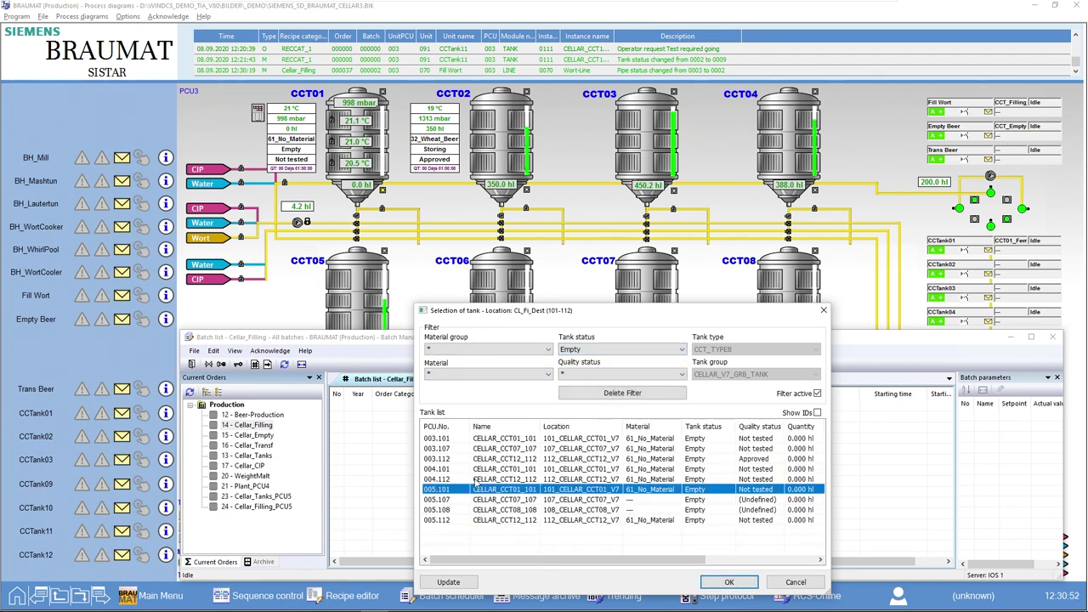
{"action": "double_click", "coordinate": [443, 440]}
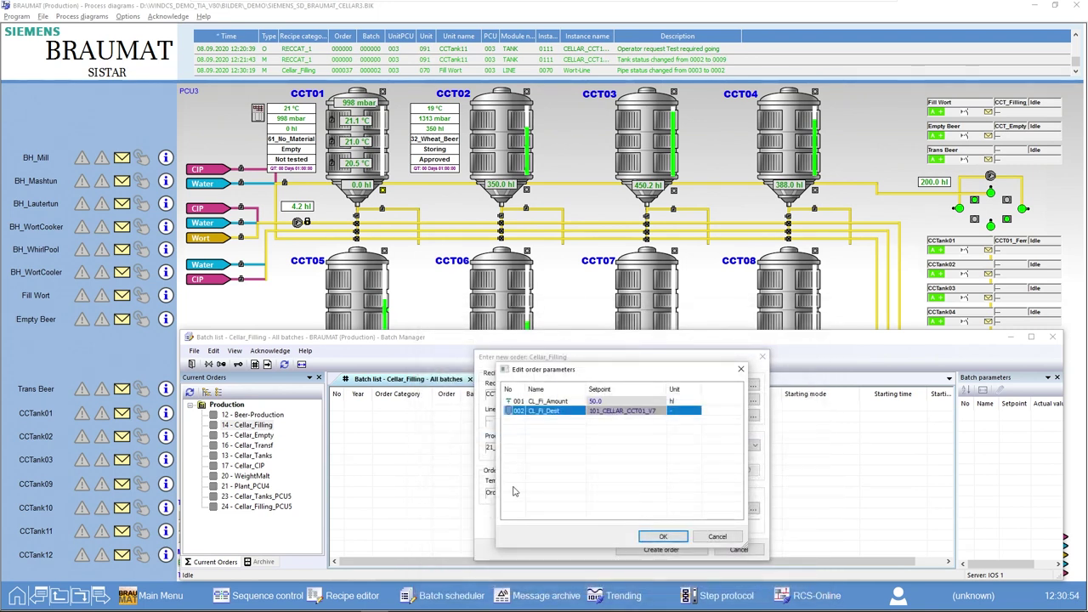
{"action": "left_click", "coordinate": [661, 536]}
{"action": "left_click", "coordinate": [662, 550]}
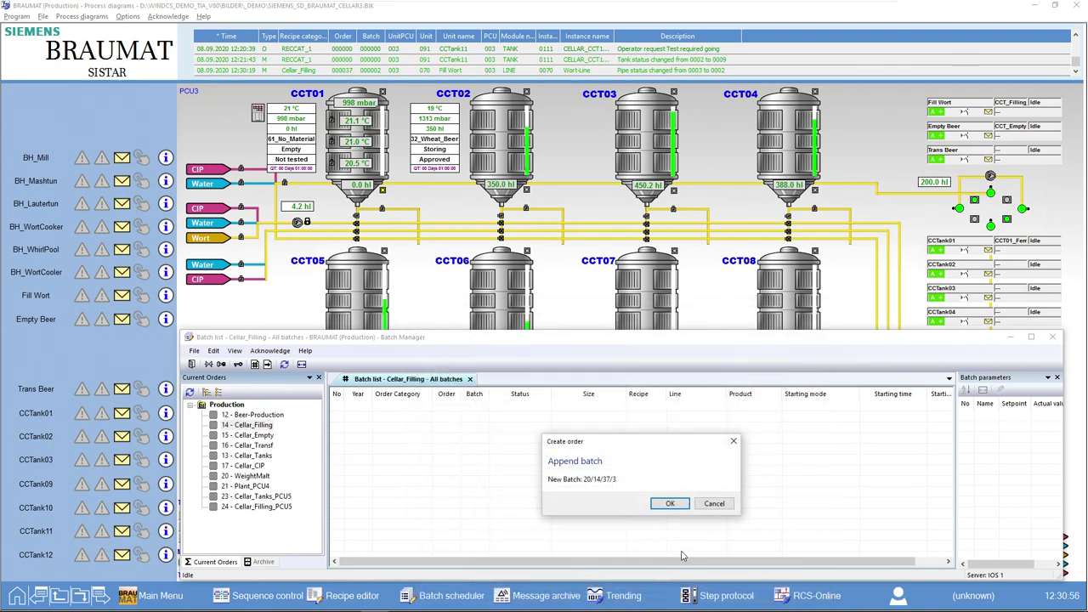
{"action": "left_click", "coordinate": [677, 507]}
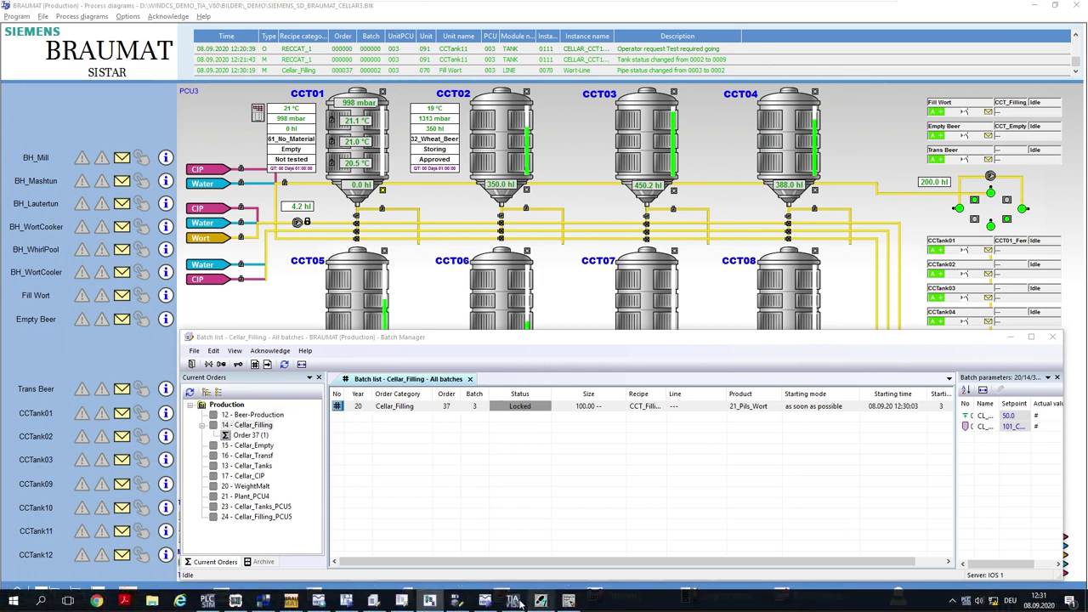
Widen the recipe step view, release the filling batch with OK, and minimize Batch Manager
{"action": "left_click", "coordinate": [431, 600]}
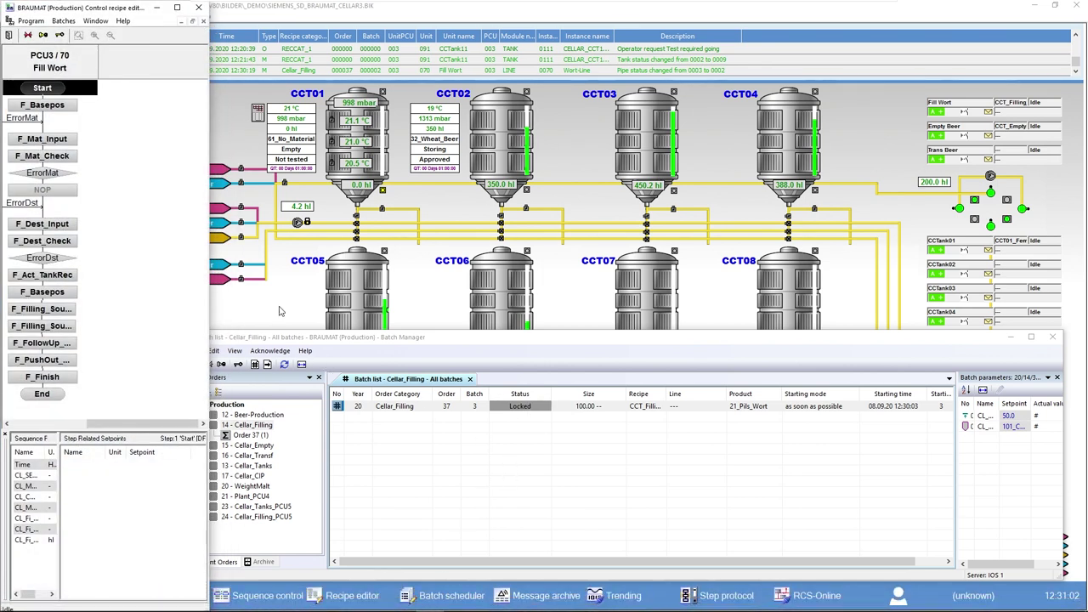
{"action": "left_click_drag", "start_coordinate": [101, 74], "coordinate": [150, 74]}
{"action": "right_click", "coordinate": [534, 409]}
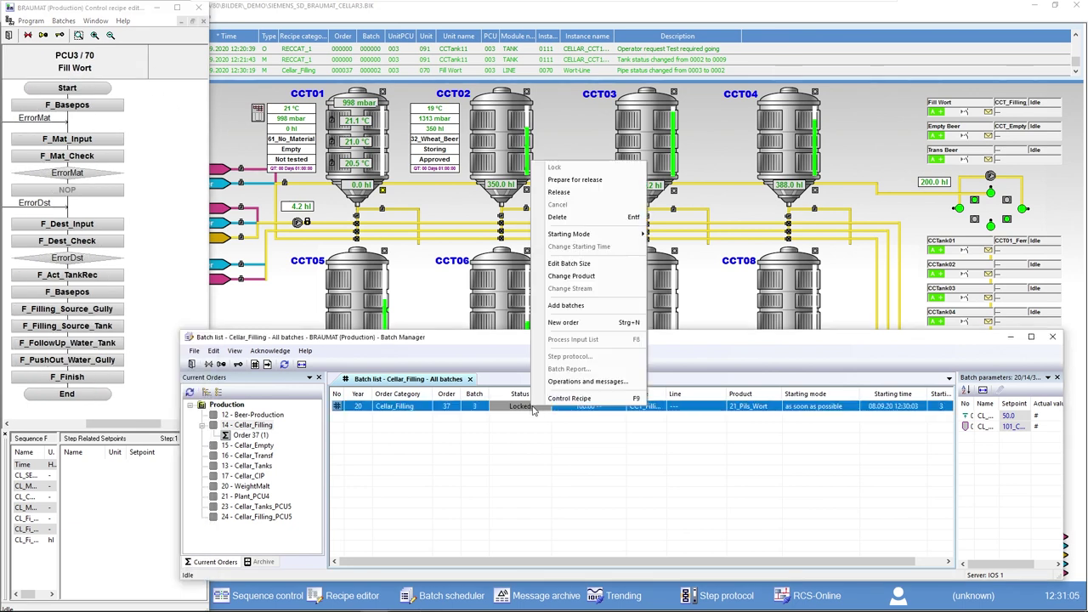
{"action": "left_click", "coordinate": [560, 192]}
{"action": "left_click", "coordinate": [671, 504]}
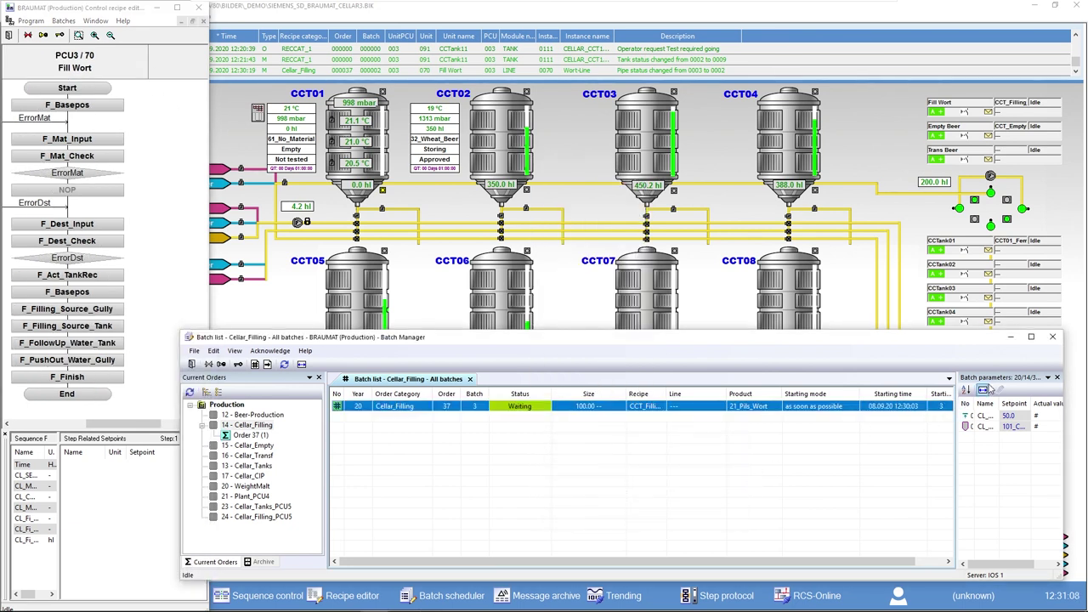
{"action": "left_click", "coordinate": [1010, 338]}
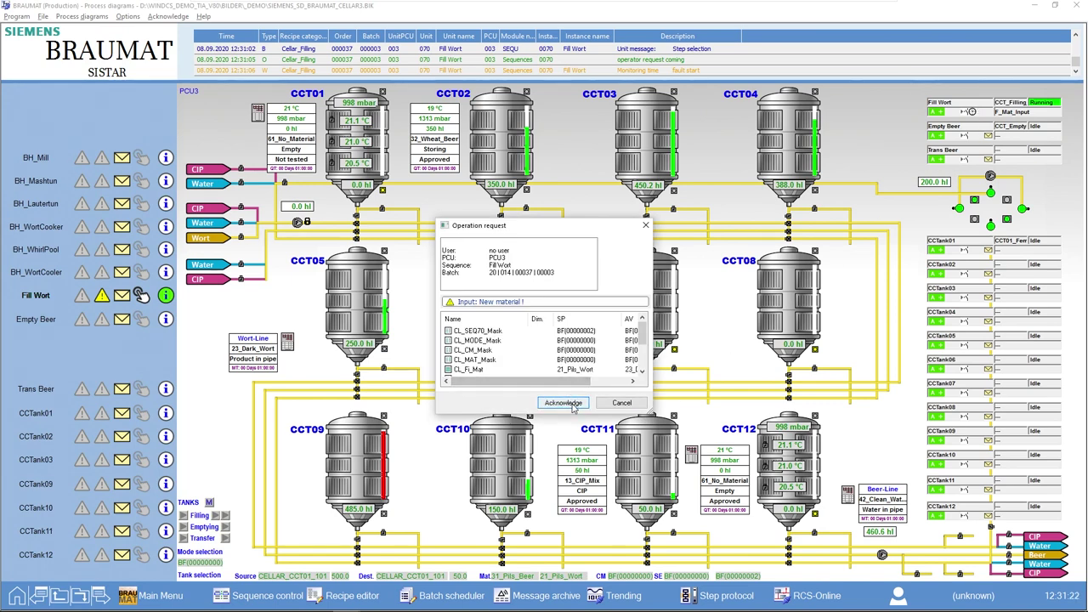
Acknowledge the Fill Wort new-material request and switch to its control recipe
{"action": "left_click", "coordinate": [568, 403]}
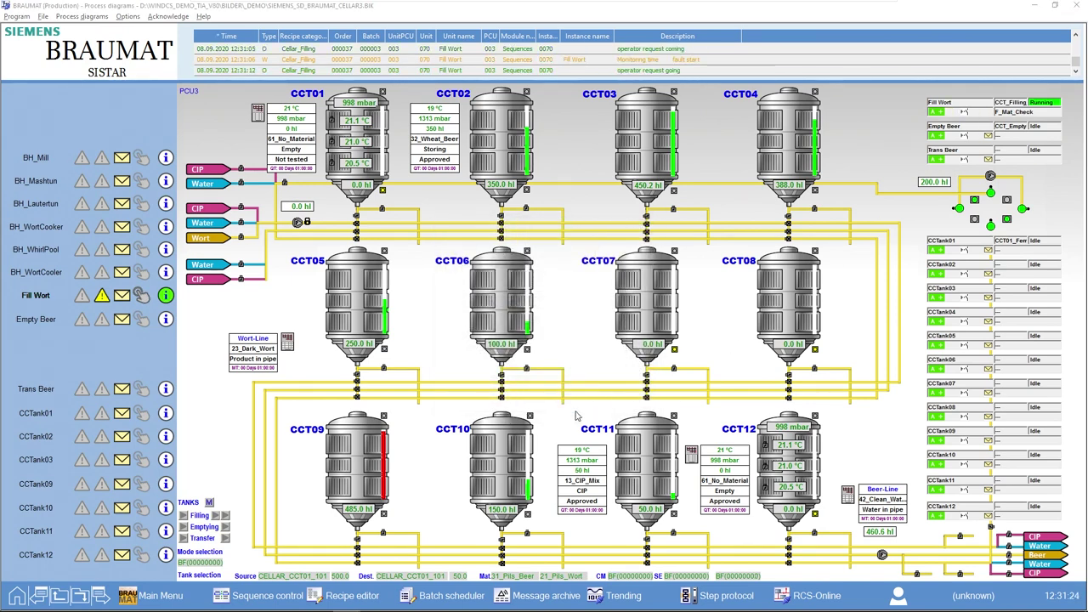
{"action": "key", "text": "alt+Tab"}
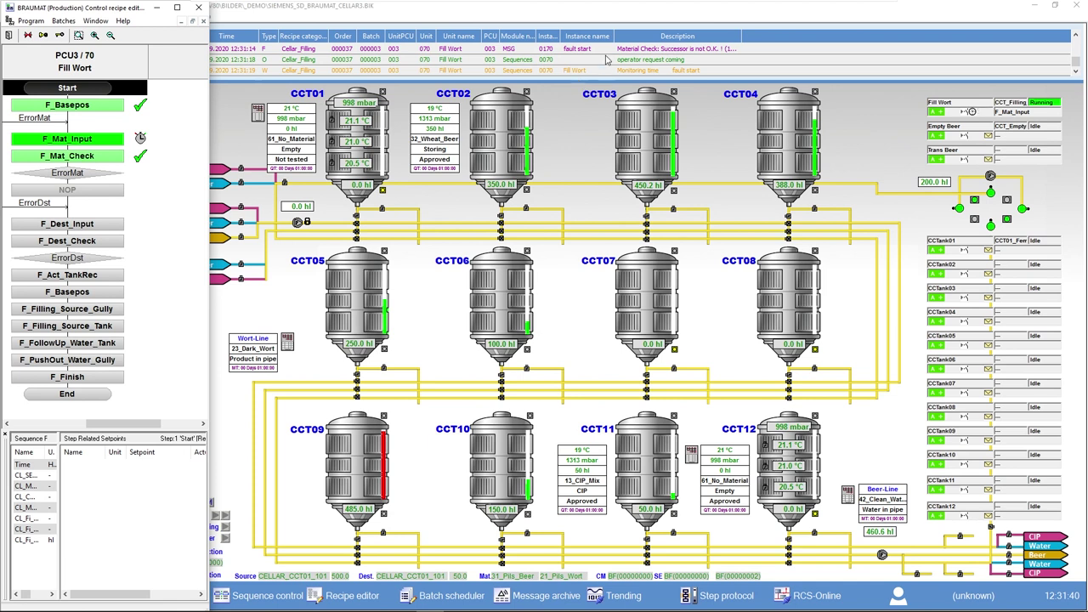
{"action": "mouse_move", "coordinate": [117, 146]}
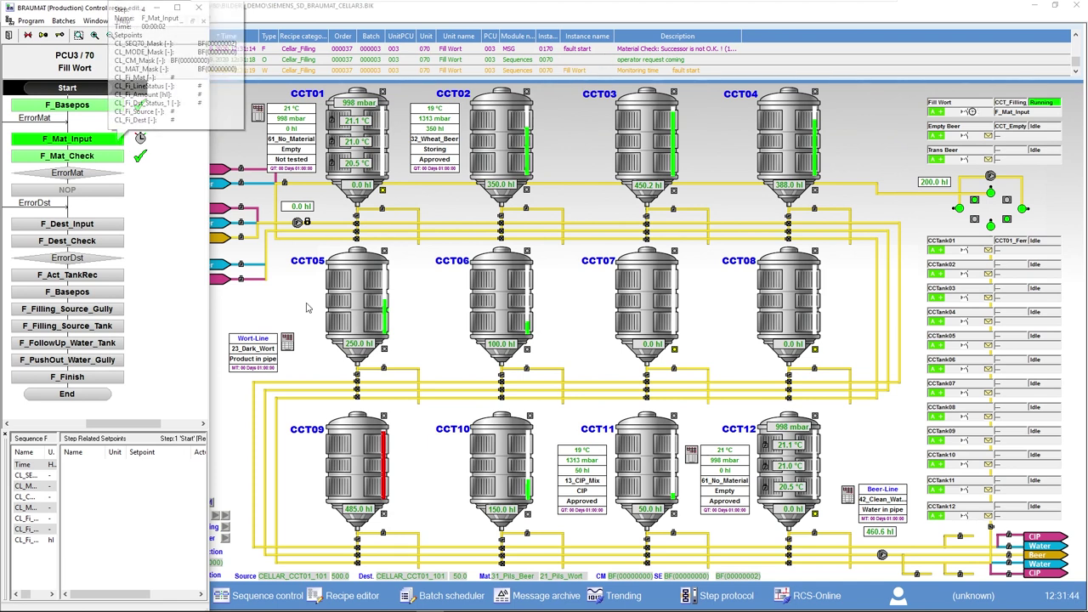
Set the Wort-Line material to 42_Clean_Water with SetMat and acknowledge Fill Wort's new-material request
{"action": "left_click", "coordinate": [287, 341]}
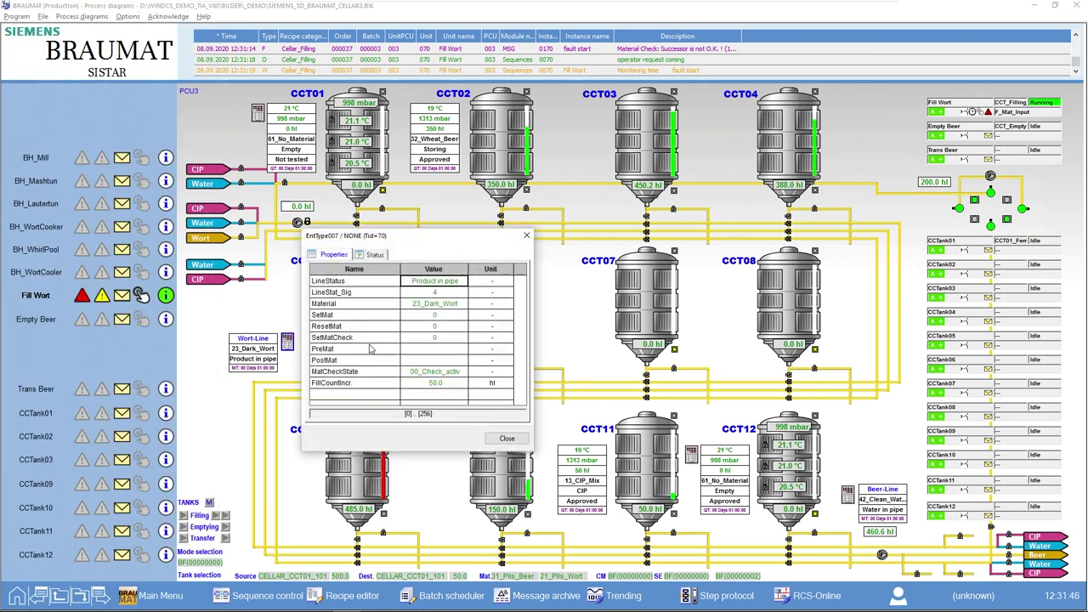
{"action": "left_click", "coordinate": [432, 308]}
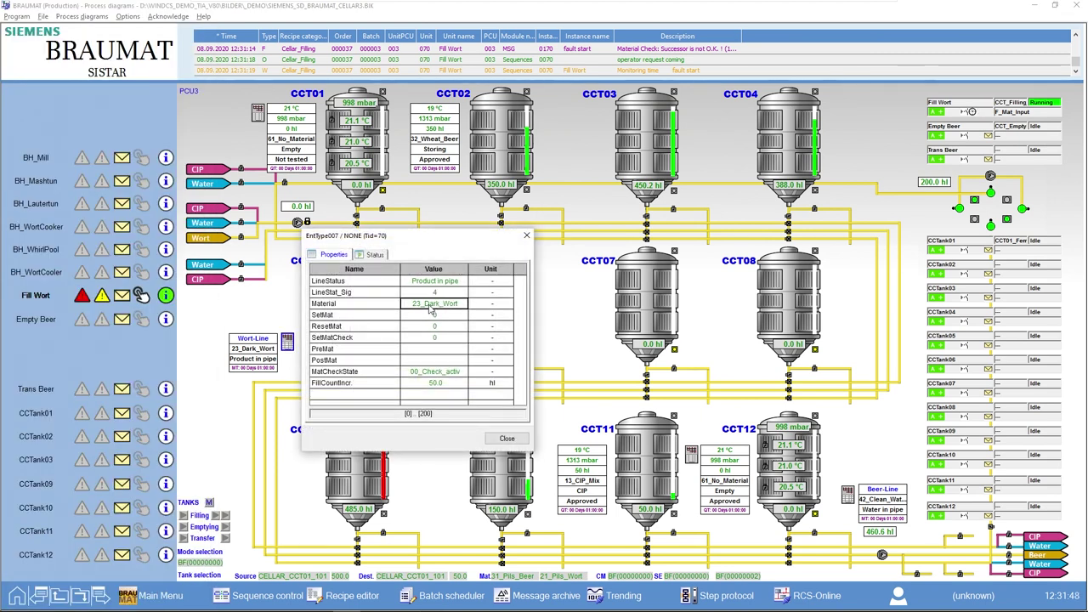
{"action": "double_click", "coordinate": [432, 308]}
{"action": "mouse_move", "coordinate": [484, 314]}
{"action": "left_mouse_down"}
{"action": "mouse_move", "coordinate": [484, 332]}
{"action": "mouse_move", "coordinate": [484, 320]}
{"action": "left_mouse_up"}
{"action": "double_click", "coordinate": [406, 323]}
{"action": "left_click", "coordinate": [438, 318]}
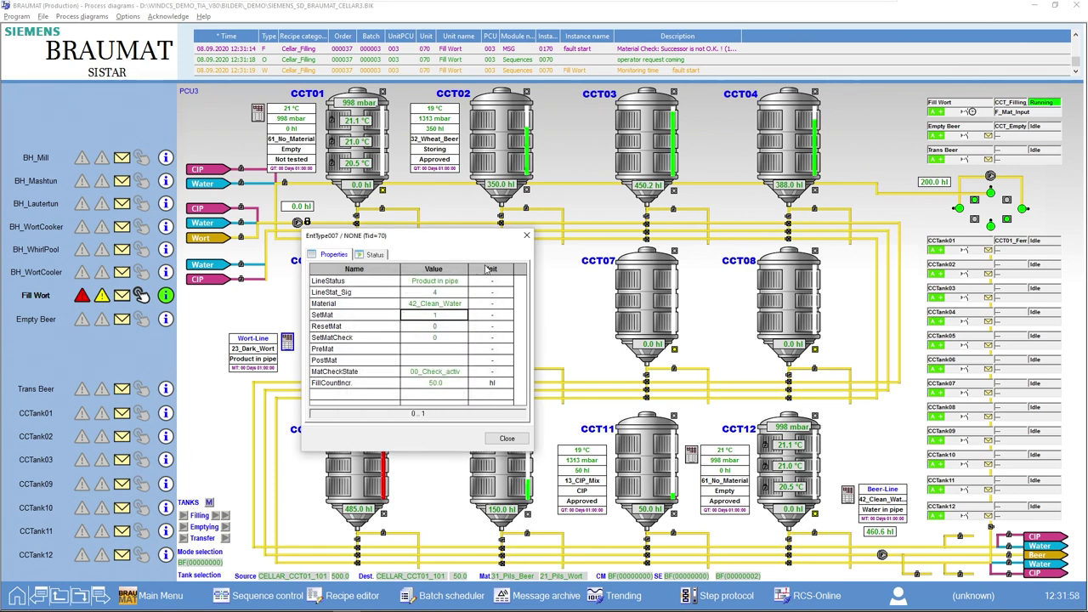
{"action": "left_click", "coordinate": [527, 234]}
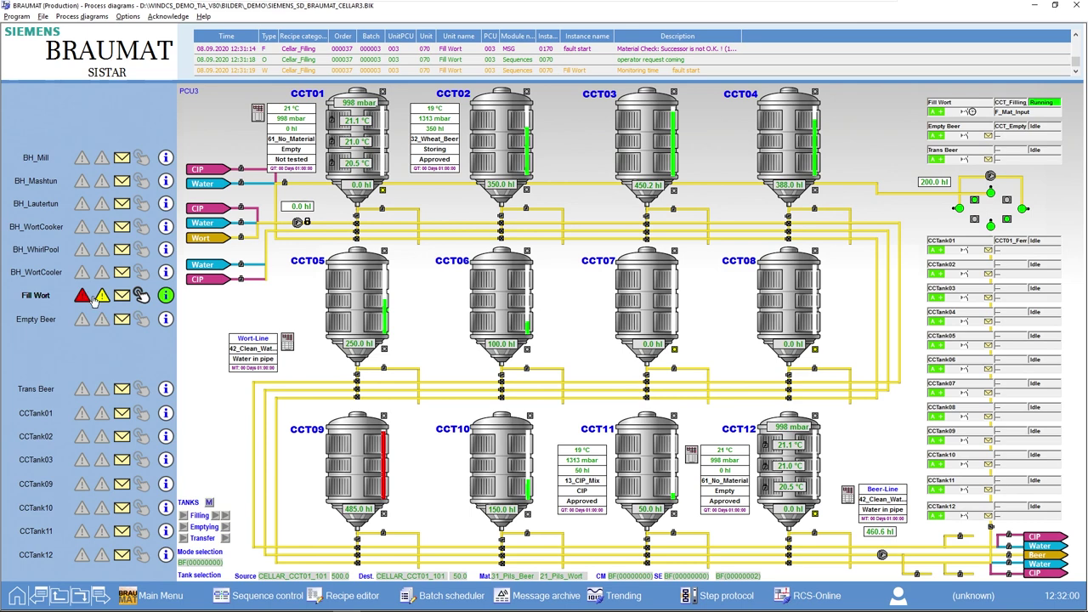
{"action": "left_click", "coordinate": [141, 295]}
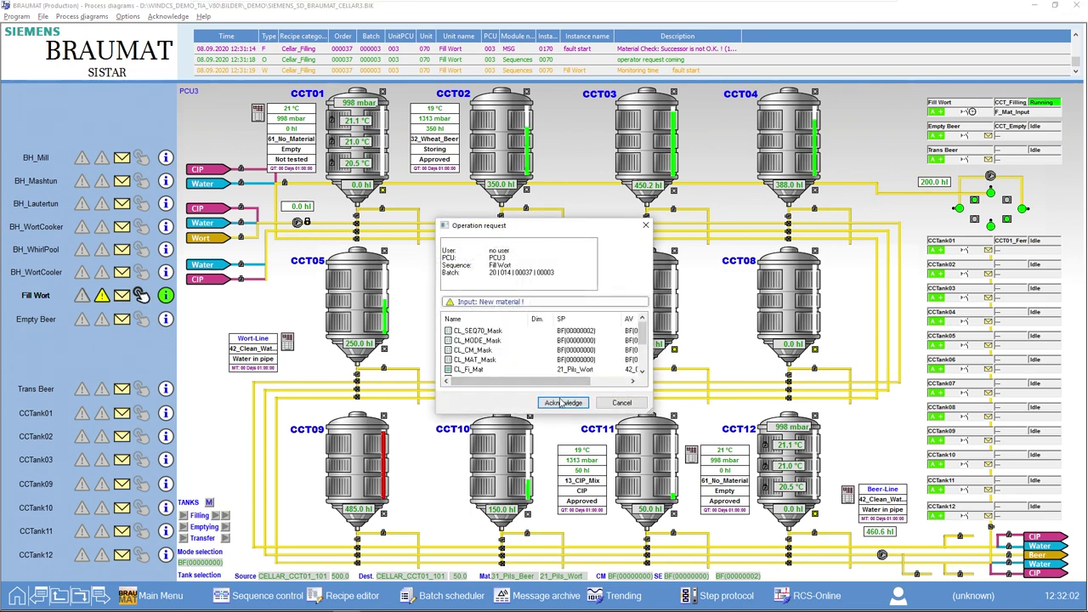
{"action": "left_click", "coordinate": [563, 403]}
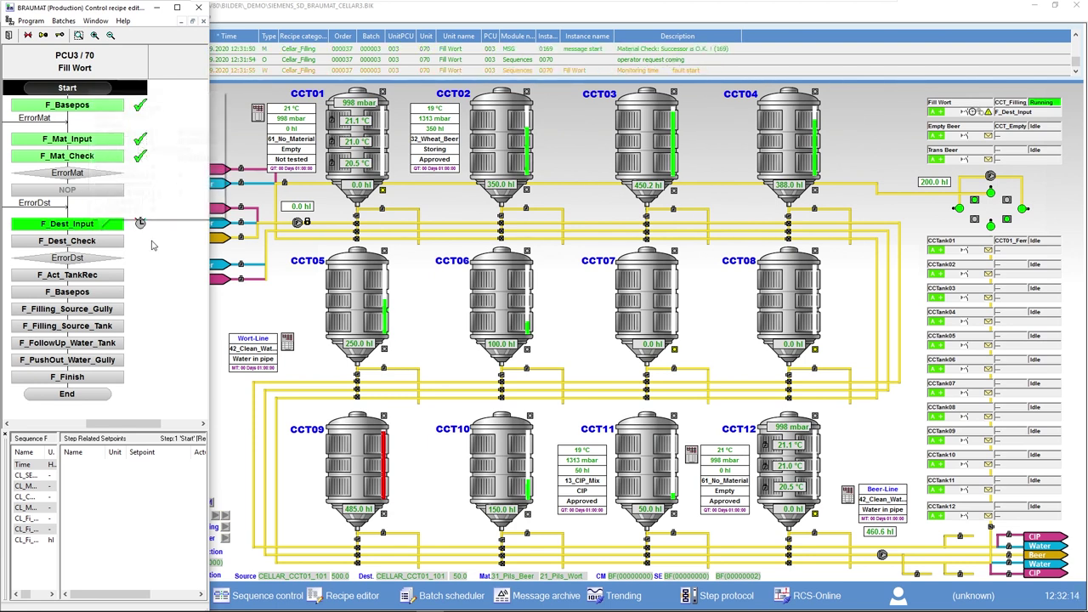
On the Fill Wort faceplate, review the destination tank choices and acknowledge the destination request
{"action": "left_click", "coordinate": [967, 106]}
{"action": "left_click", "coordinate": [967, 105]}
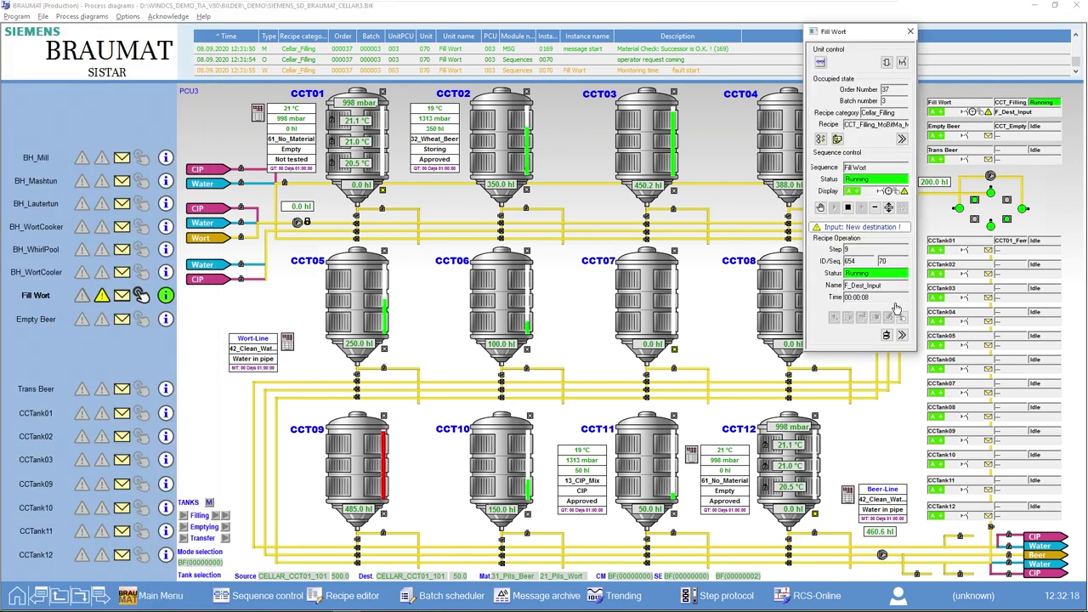
{"action": "left_click", "coordinate": [903, 318]}
{"action": "scroll", "coordinate": [911, 245], "scroll_direction": "down", "scroll_amount": 2}
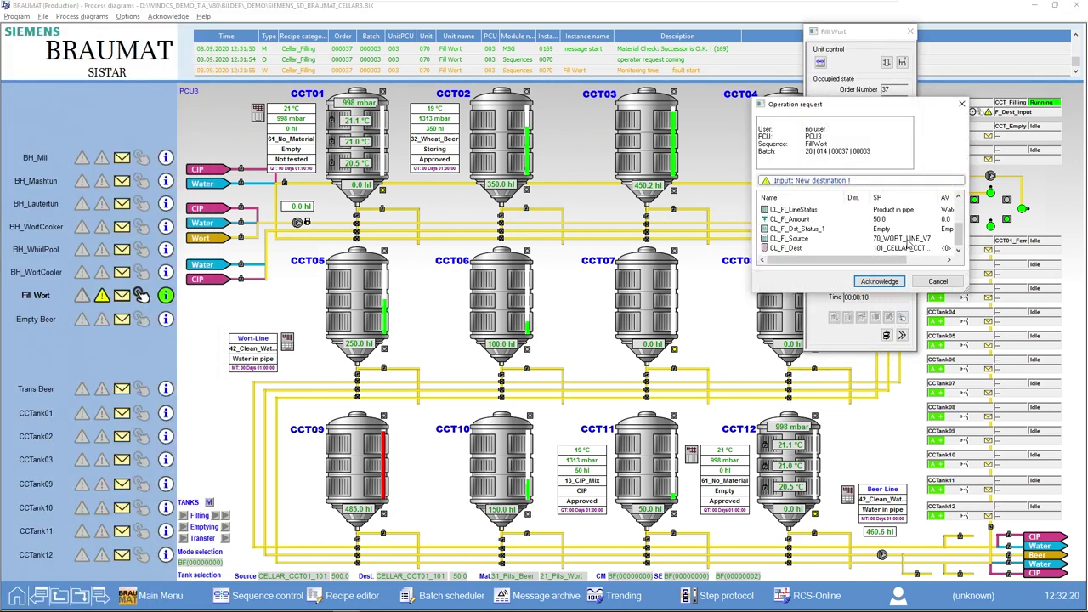
{"action": "double_click", "coordinate": [899, 249]}
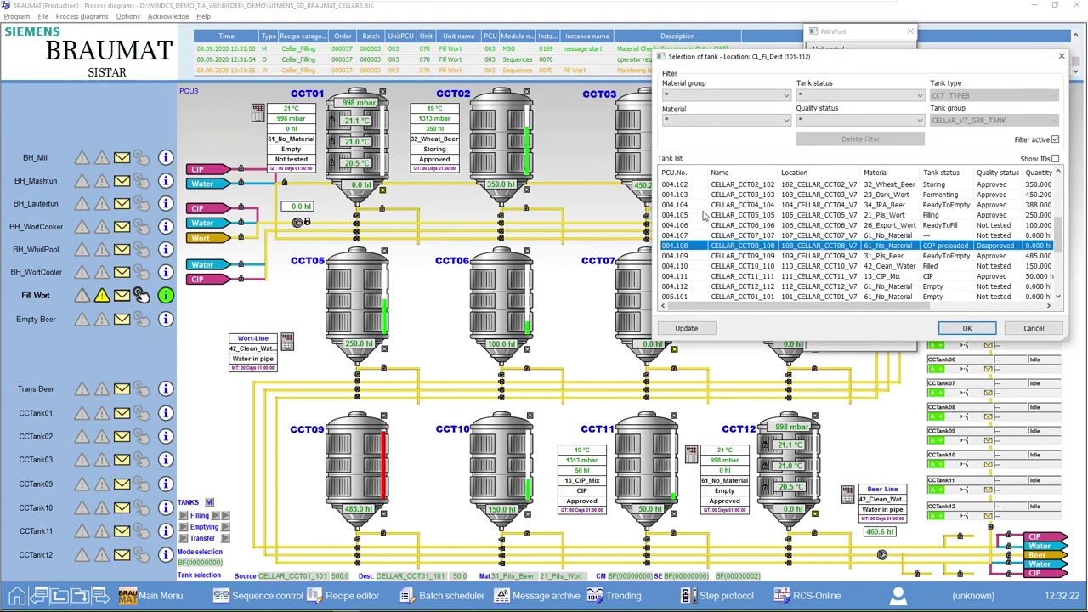
{"action": "left_click", "coordinate": [1016, 329]}
{"action": "left_click", "coordinate": [890, 281]}
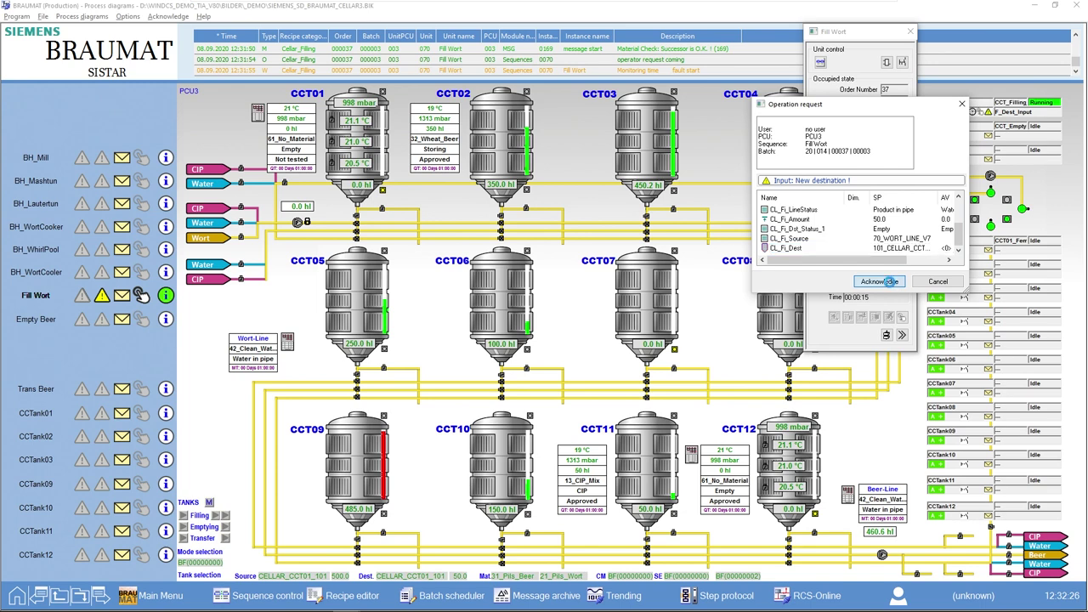
{"action": "left_click", "coordinate": [908, 38]}
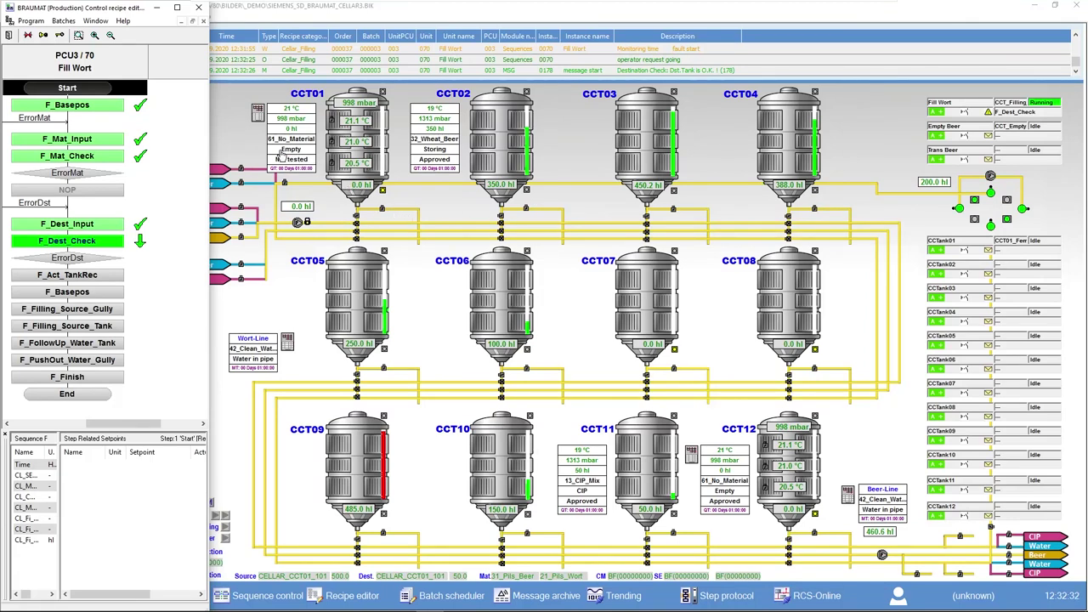
{"action": "mouse_move", "coordinate": [282, 148]}
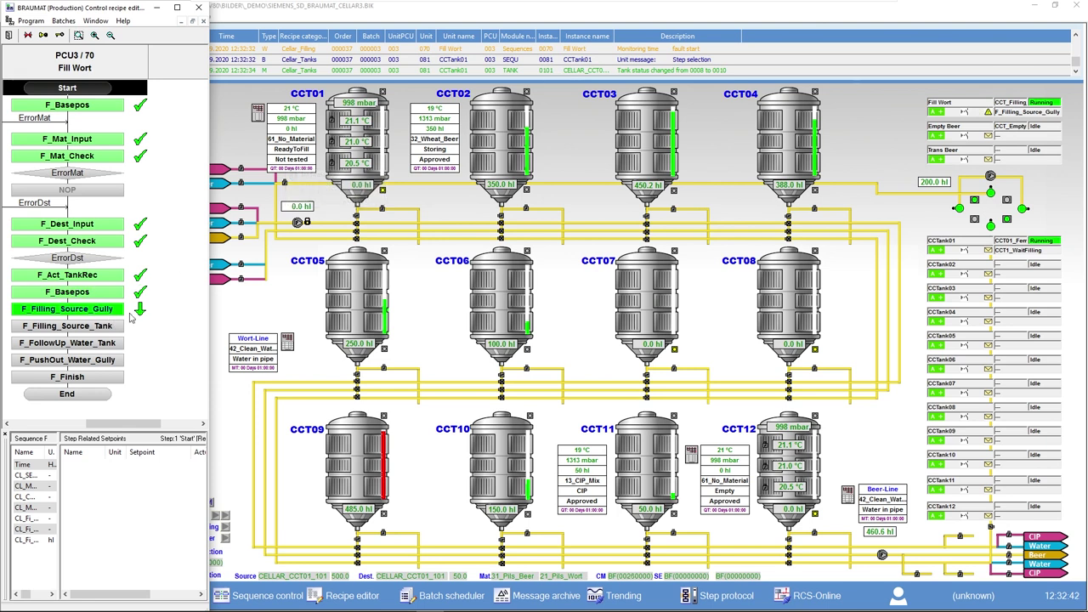
Step from F_Filling_Source_Gully to F_Filling_Source_Tank and open its CL_CM_Mask bitfield setpoint
{"action": "mouse_move", "coordinate": [295, 167]}
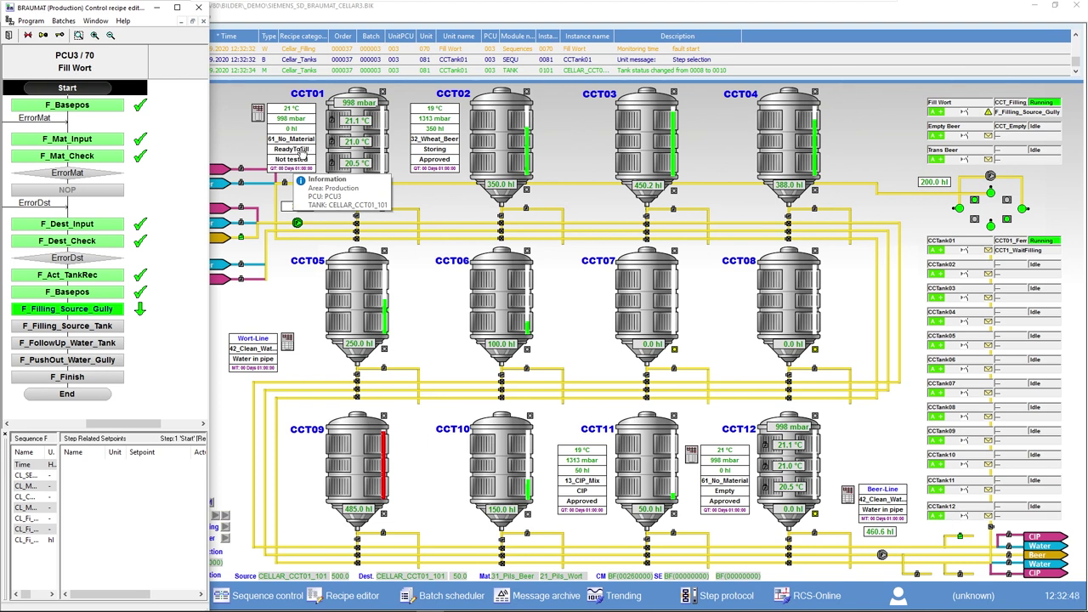
{"action": "left_click", "coordinate": [111, 309]}
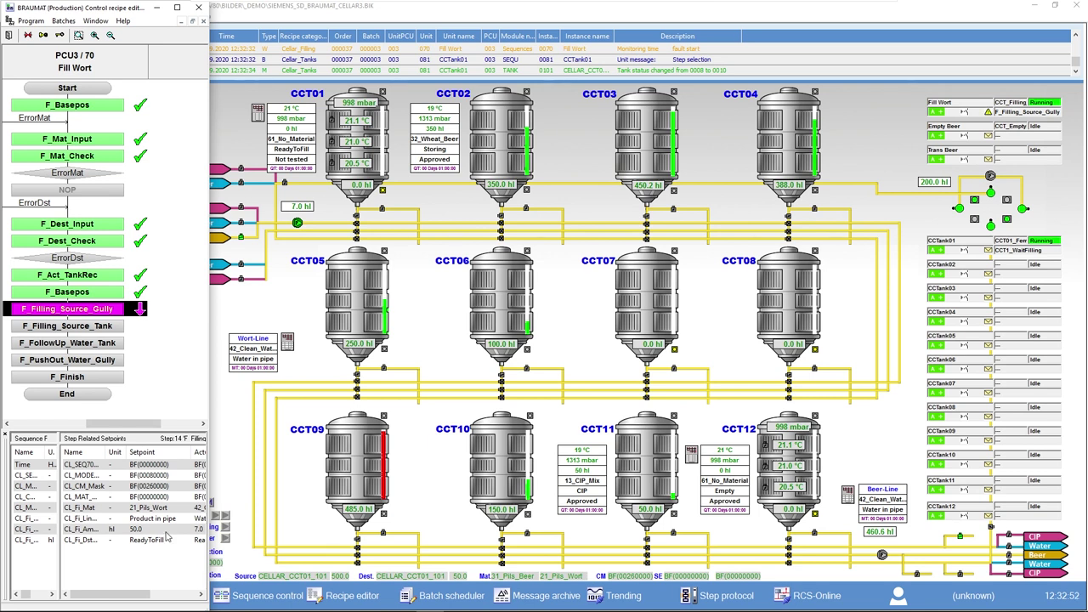
{"action": "left_click", "coordinate": [115, 325]}
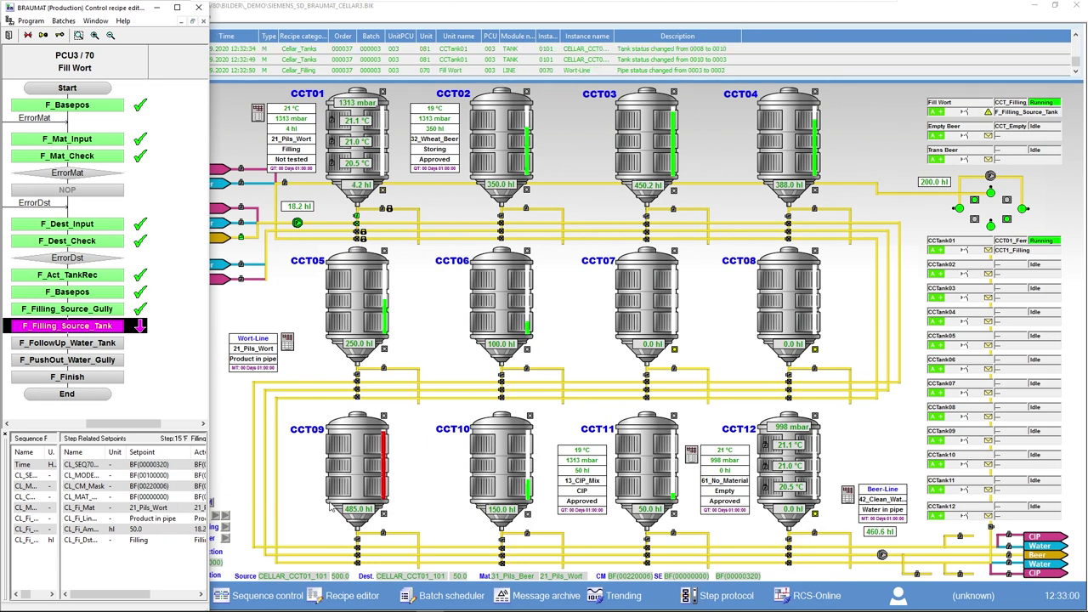
{"action": "double_click", "coordinate": [160, 486]}
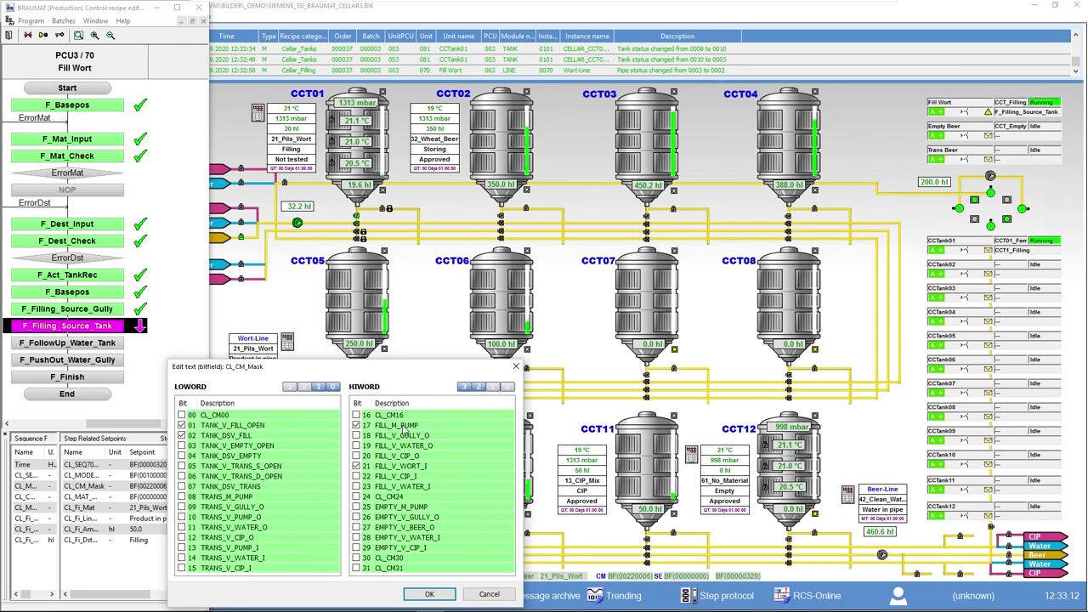
Cancel the CL_CM_Mask bitfield unchanged and open the CELLAR_CCT01_101 tank faceplate
{"action": "left_click", "coordinate": [485, 598]}
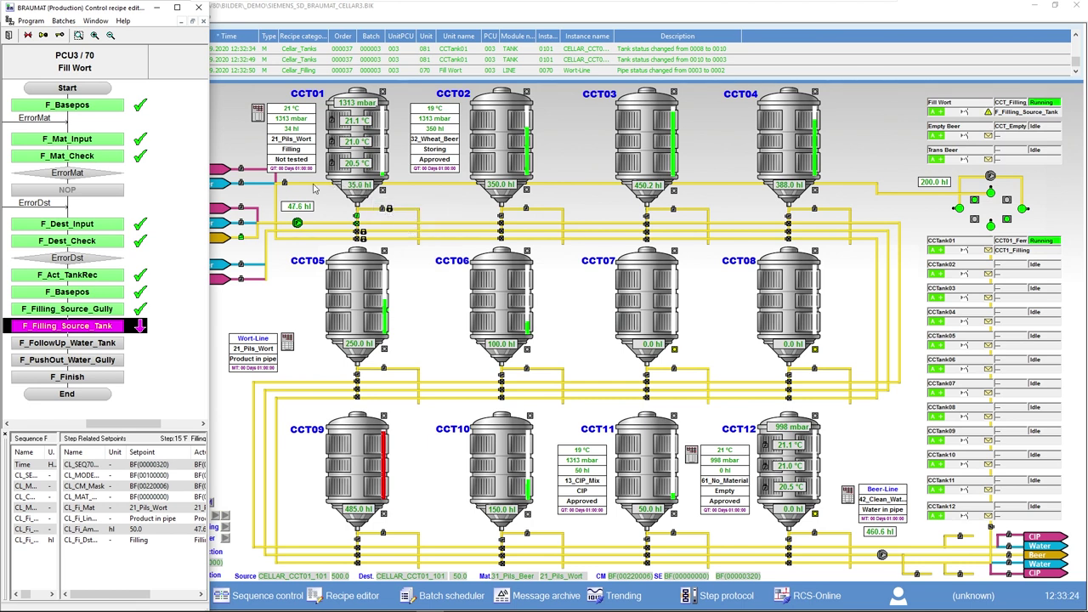
{"action": "left_click", "coordinate": [299, 161]}
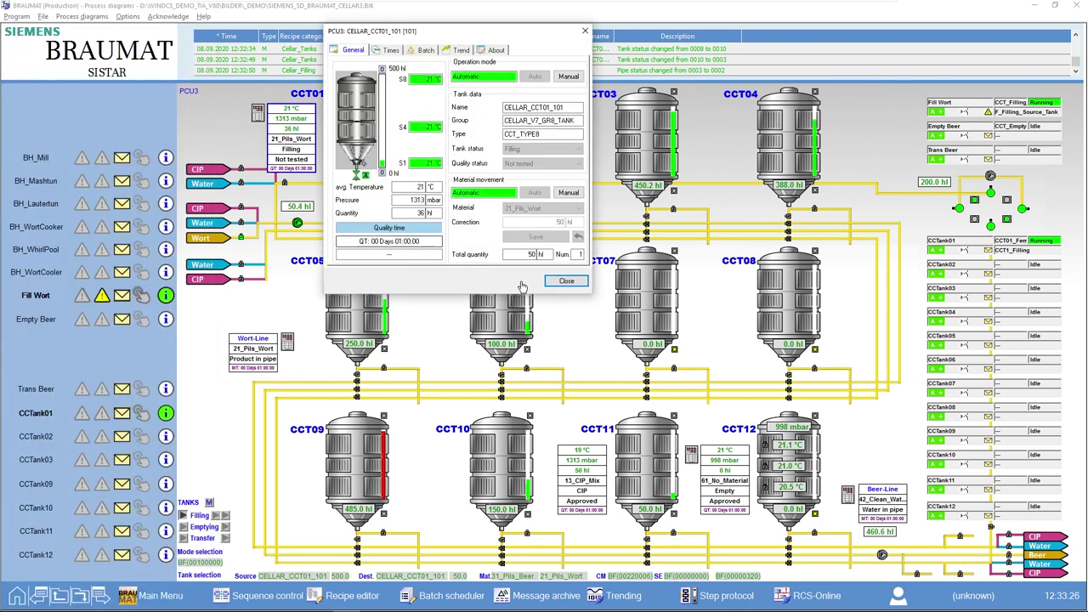
Close the CELLAR_CCT01_101 tank dialog to reveal the CCTank01 faceplate
{"action": "left_click", "coordinate": [536, 255]}
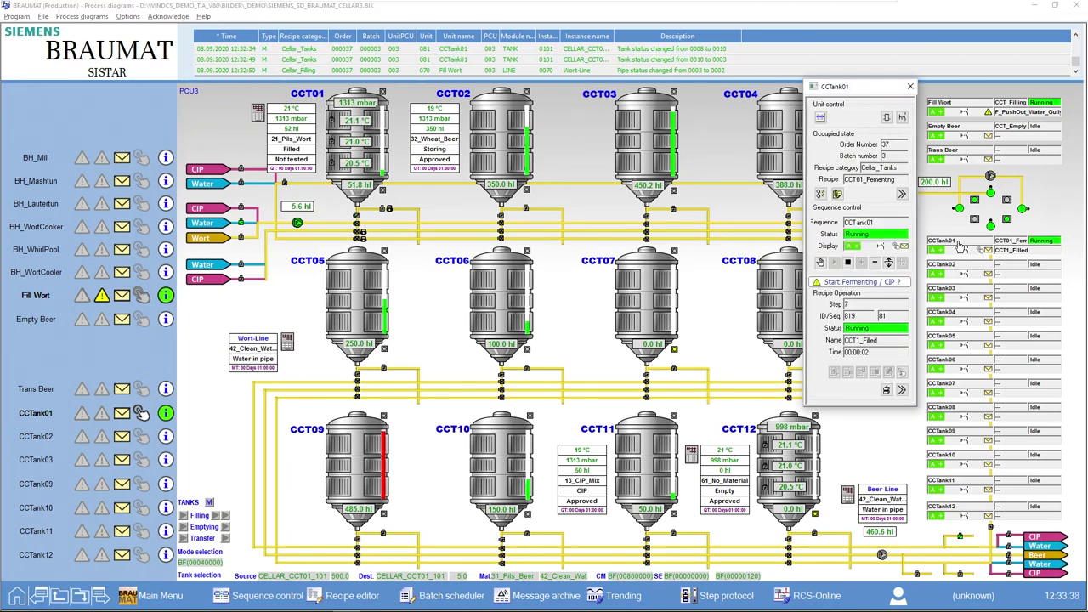
{"action": "left_click", "coordinate": [821, 194]}
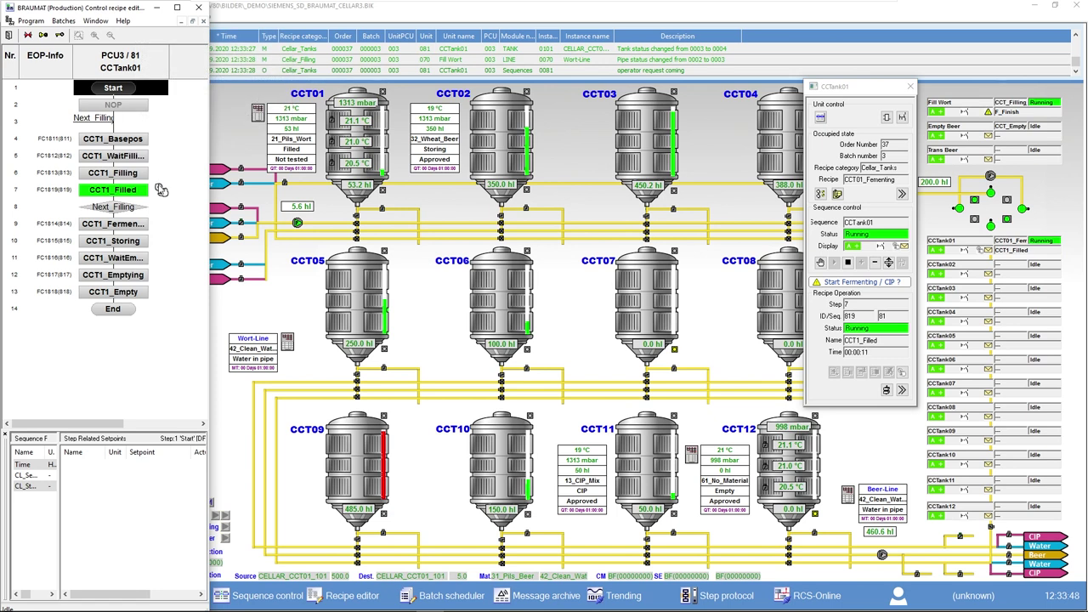
{"action": "mouse_move", "coordinate": [161, 190]}
{"action": "mouse_move", "coordinate": [348, 193]}
{"action": "left_click", "coordinate": [157, 6]}
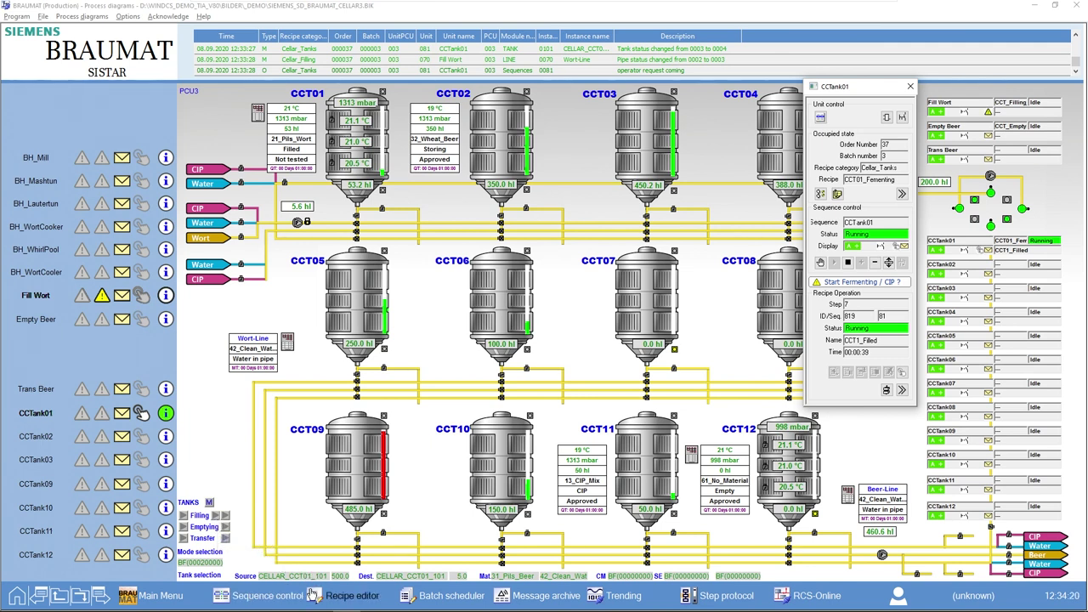
Set Fill Wort destination to CELLAR_CCT01_101 with quantity 50, then start filling
{"action": "left_click", "coordinate": [395, 577]}
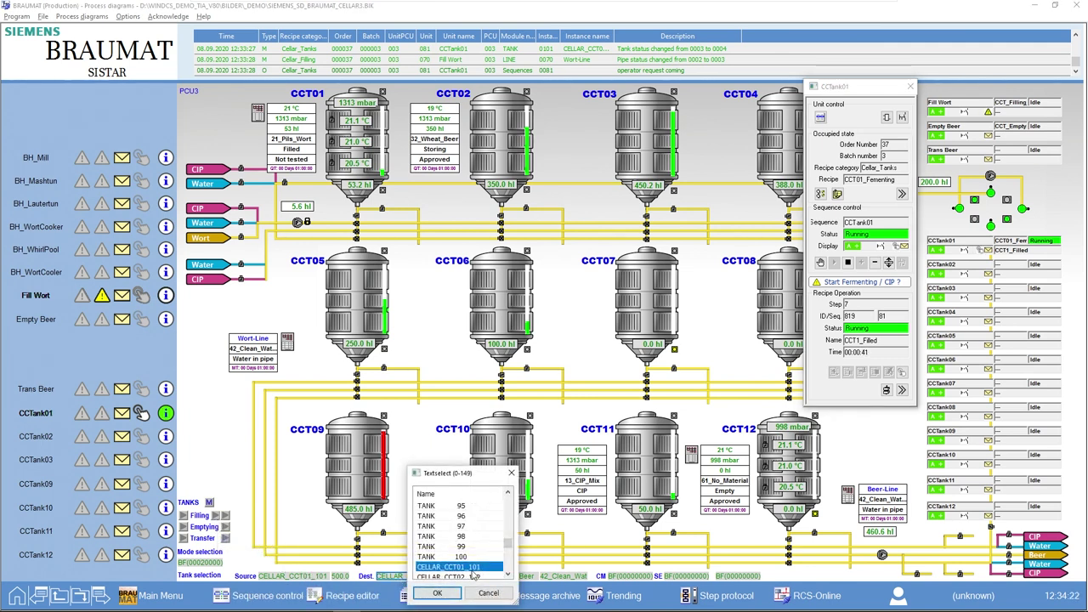
{"action": "left_click", "coordinate": [446, 595]}
{"action": "left_click", "coordinate": [462, 577]}
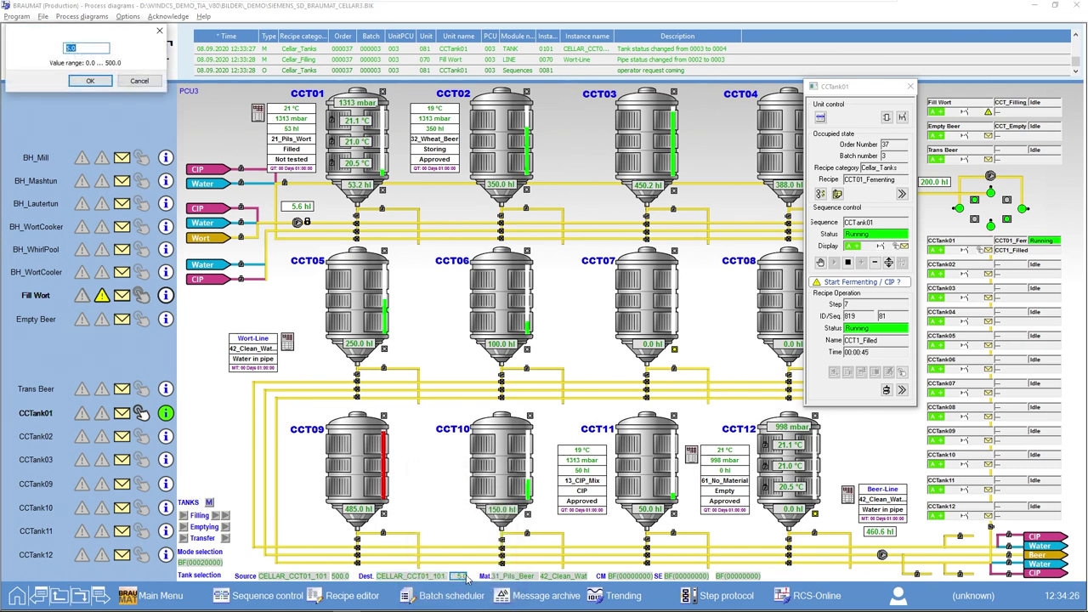
{"action": "key", "text": "Return"}
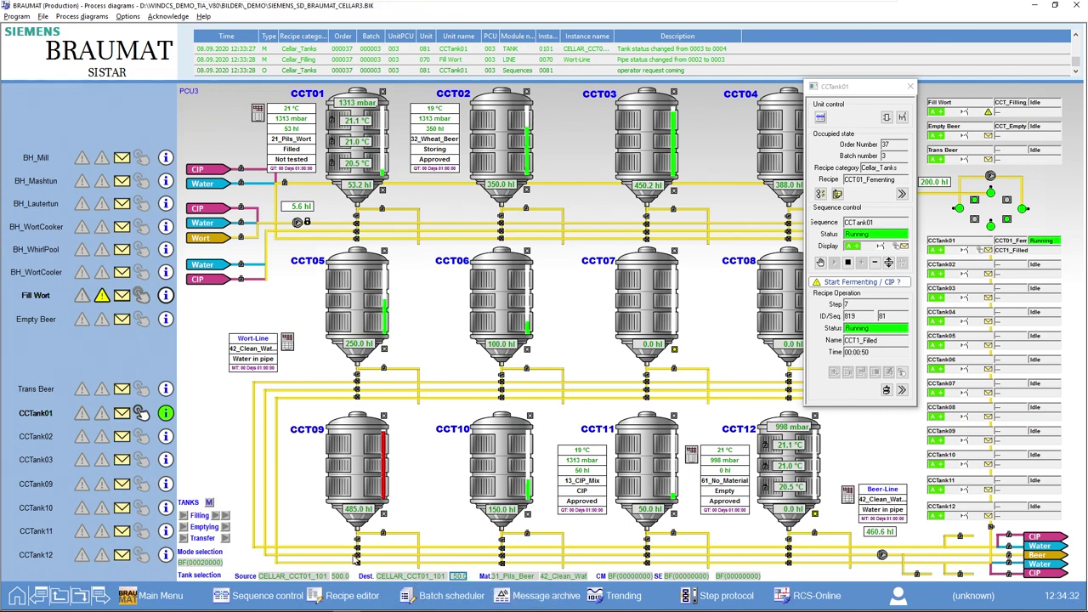
{"action": "left_click", "coordinate": [219, 515]}
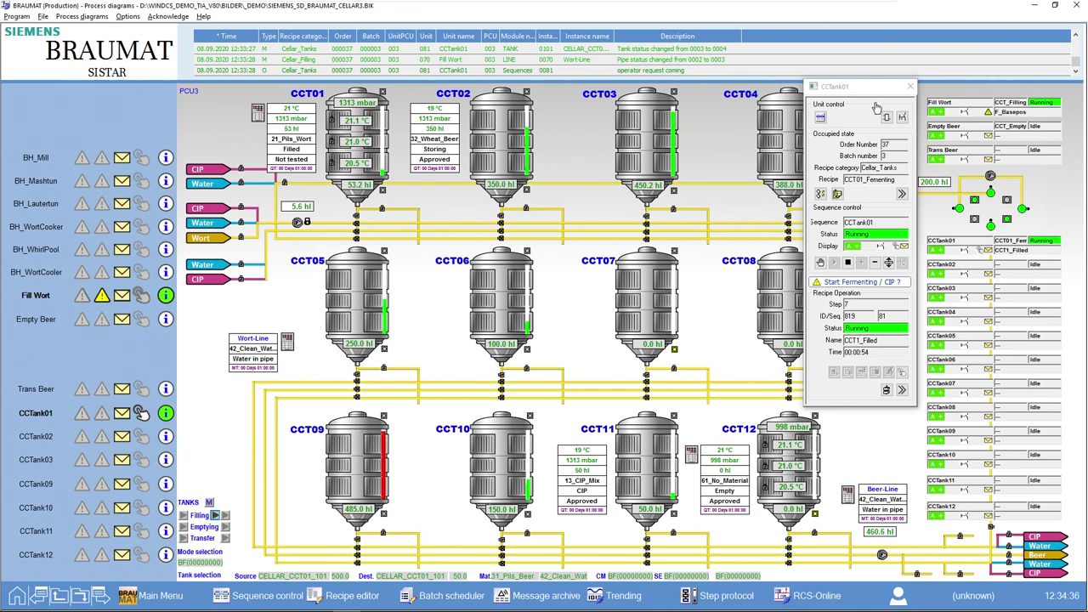
Close the CCTank01 panel and set the fill material to 21_Pils_Wort
{"action": "left_click", "coordinate": [911, 86]}
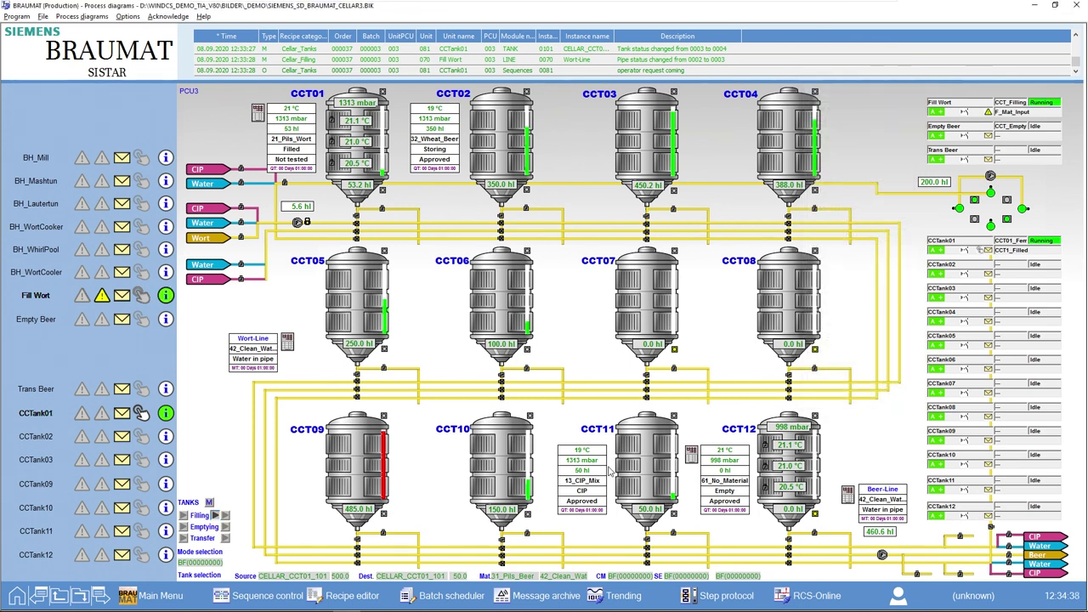
{"action": "left_click", "coordinate": [562, 576]}
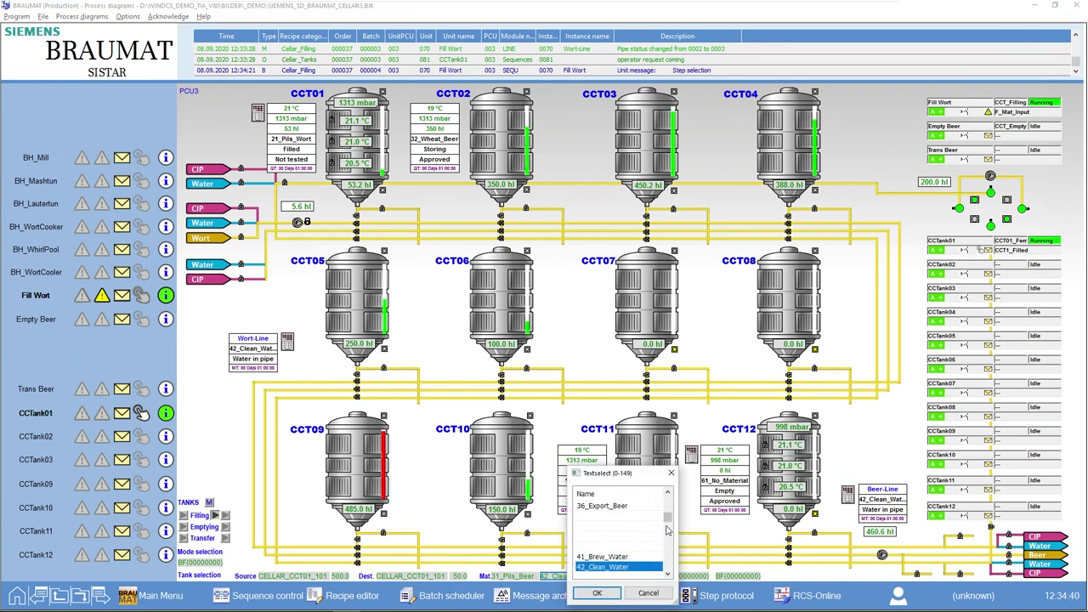
{"action": "left_click_drag", "start_coordinate": [668, 528], "coordinate": [667, 519]}
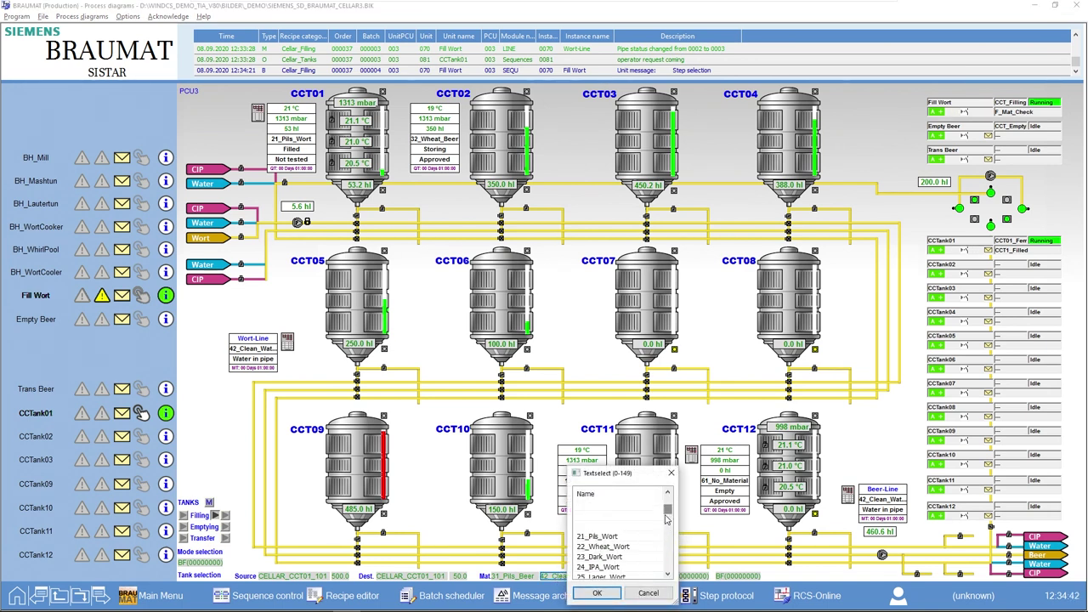
{"action": "double_click", "coordinate": [609, 538]}
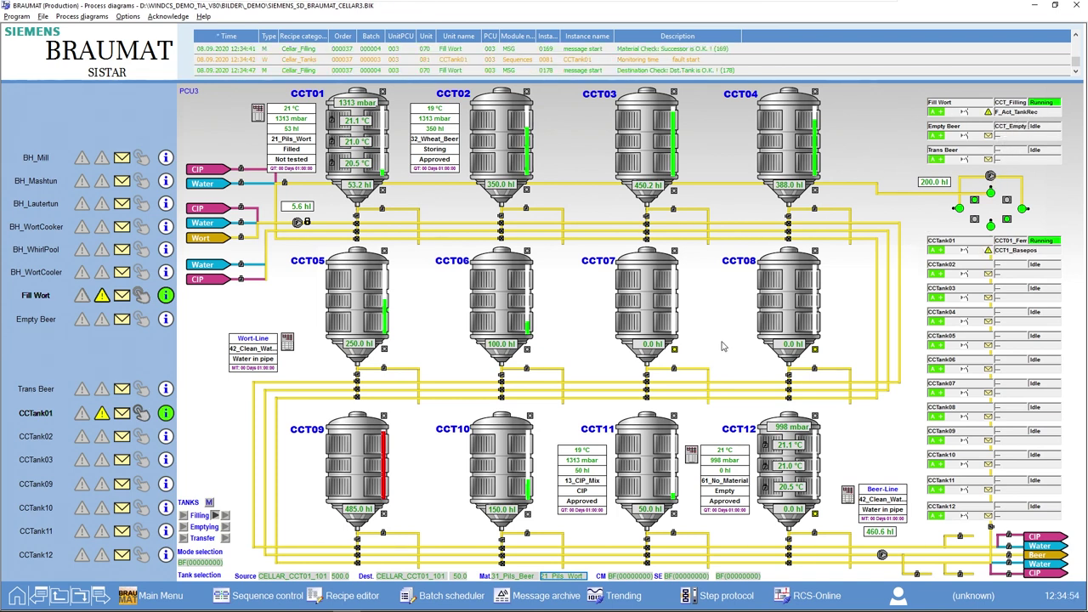
Restore CCTank01's control recipe with a widened step column, then open CCT01's tank details
{"action": "mouse_move", "coordinate": [515, 602]}
{"action": "left_click", "coordinate": [430, 602]}
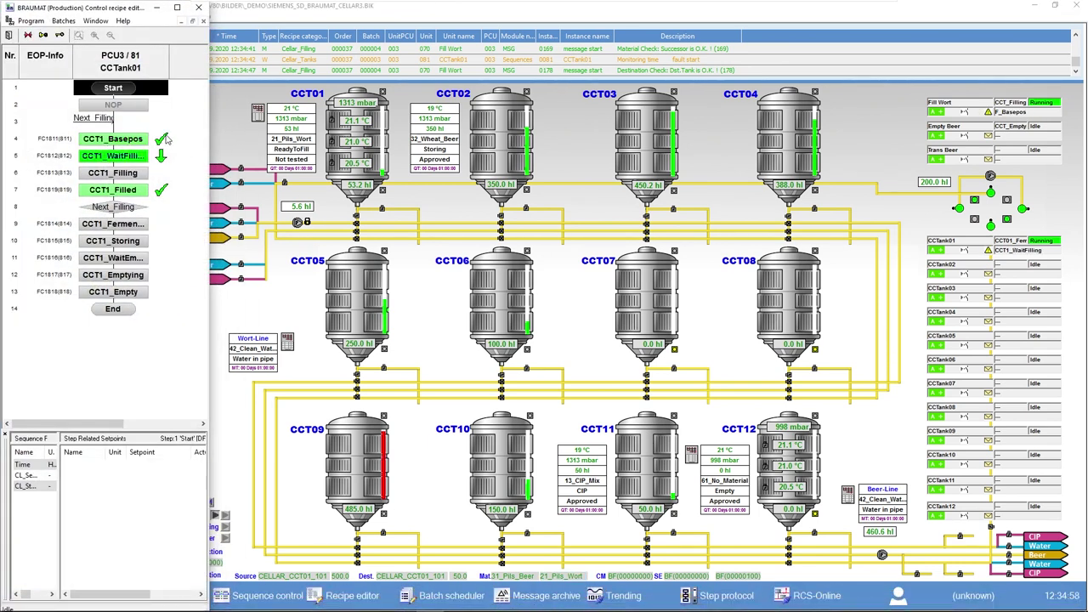
{"action": "double_click", "coordinate": [173, 69]}
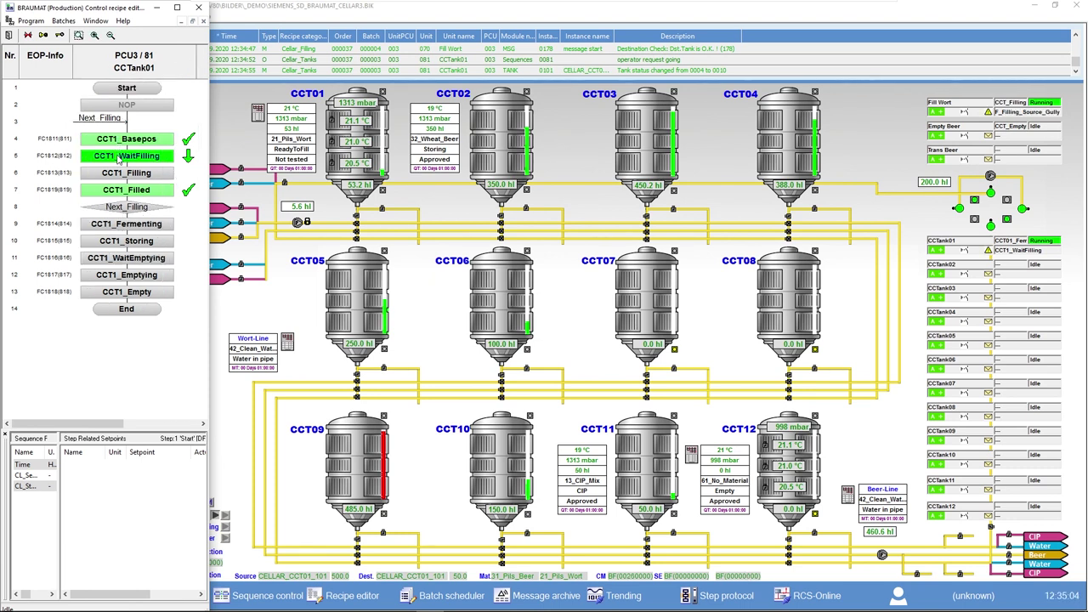
{"action": "mouse_move", "coordinate": [119, 160]}
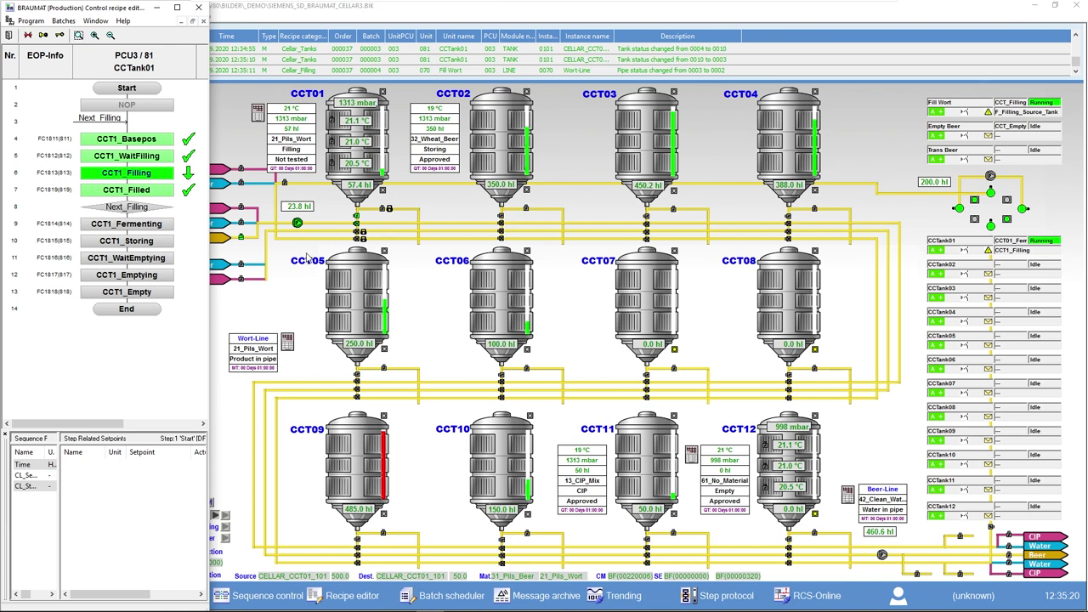
{"action": "left_click", "coordinate": [299, 157]}
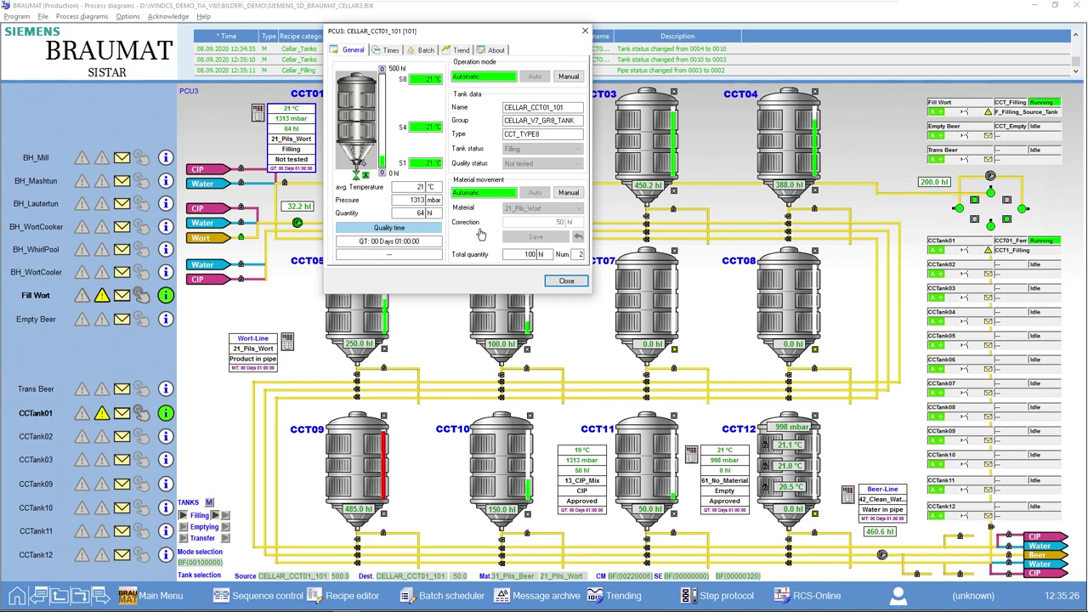
View the Trend tab of the CCT01 dialog, then close the dialog
{"action": "left_click", "coordinate": [460, 51]}
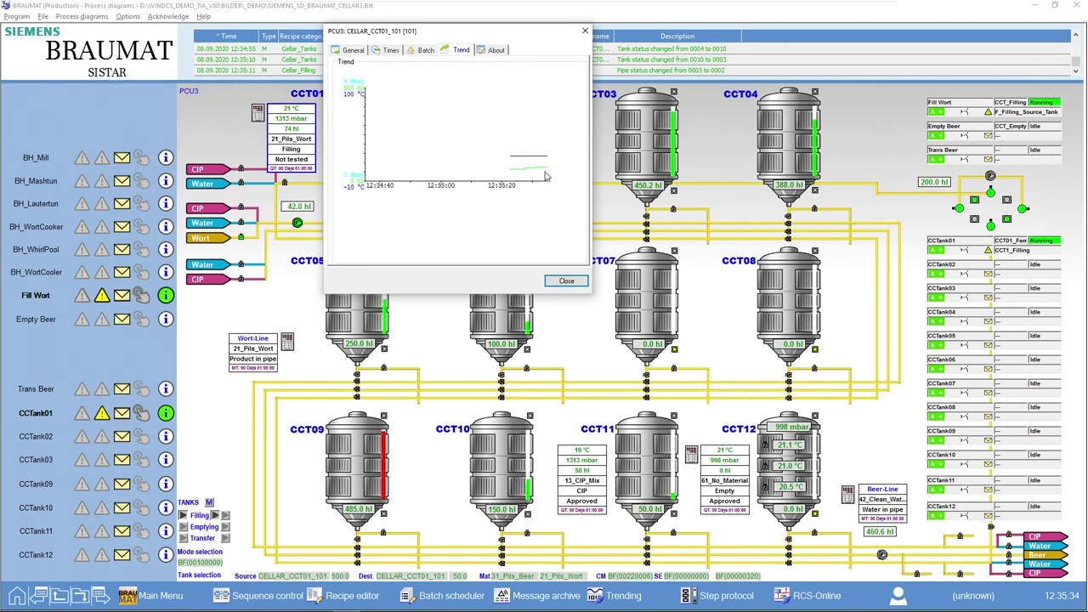
{"action": "left_click", "coordinate": [585, 30]}
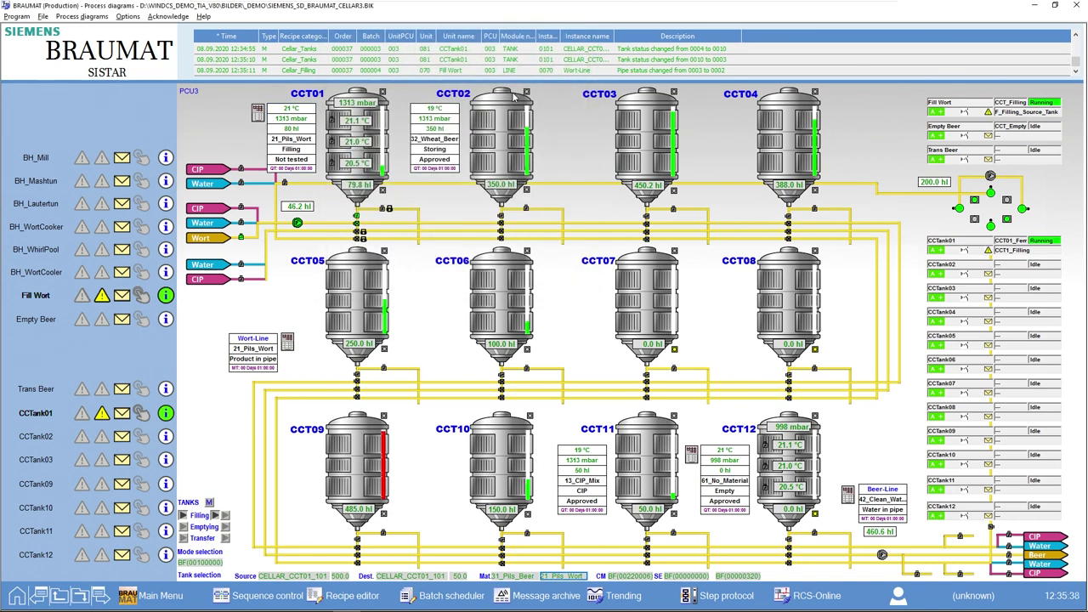
Chart Cellar_CCT01.ltb for order 37 batch 3 without CCT01_TANKSTAT, then return to Process diagrams
{"action": "left_click", "coordinate": [620, 595]}
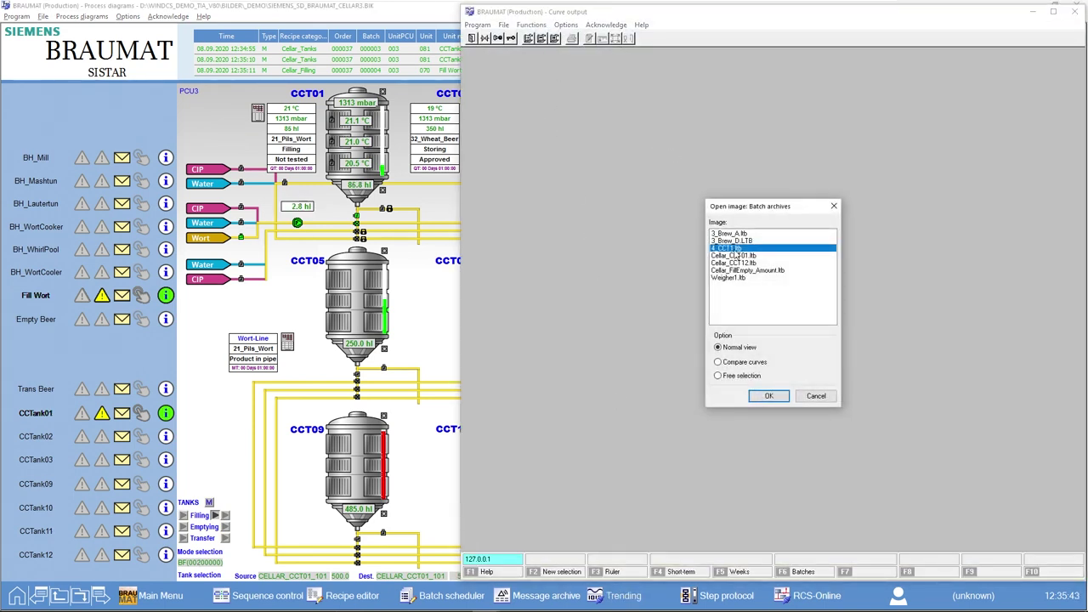
{"action": "left_click", "coordinate": [736, 255]}
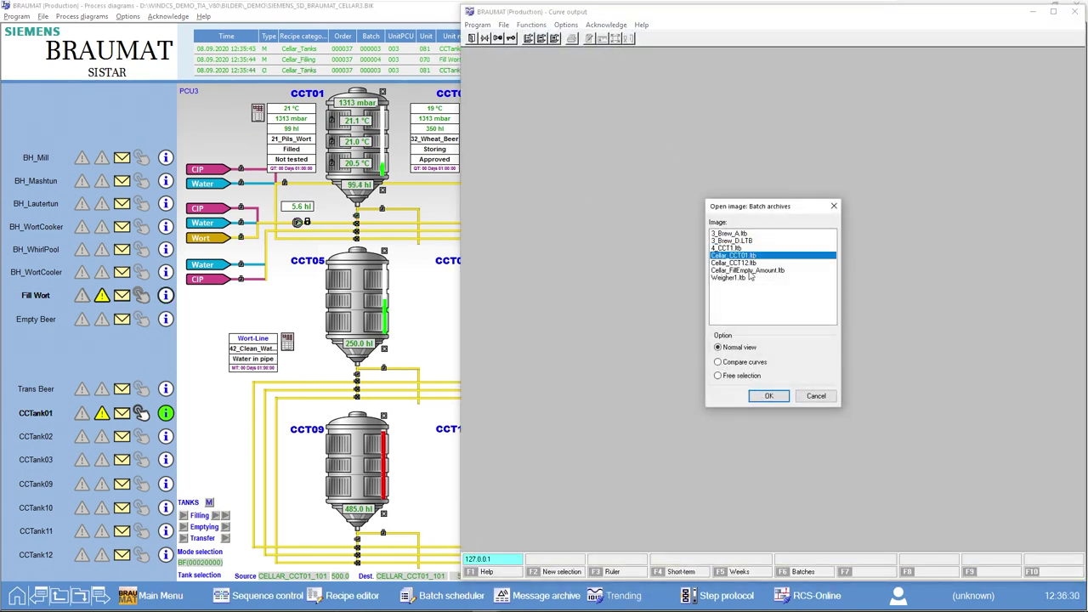
{"action": "left_click", "coordinate": [753, 397]}
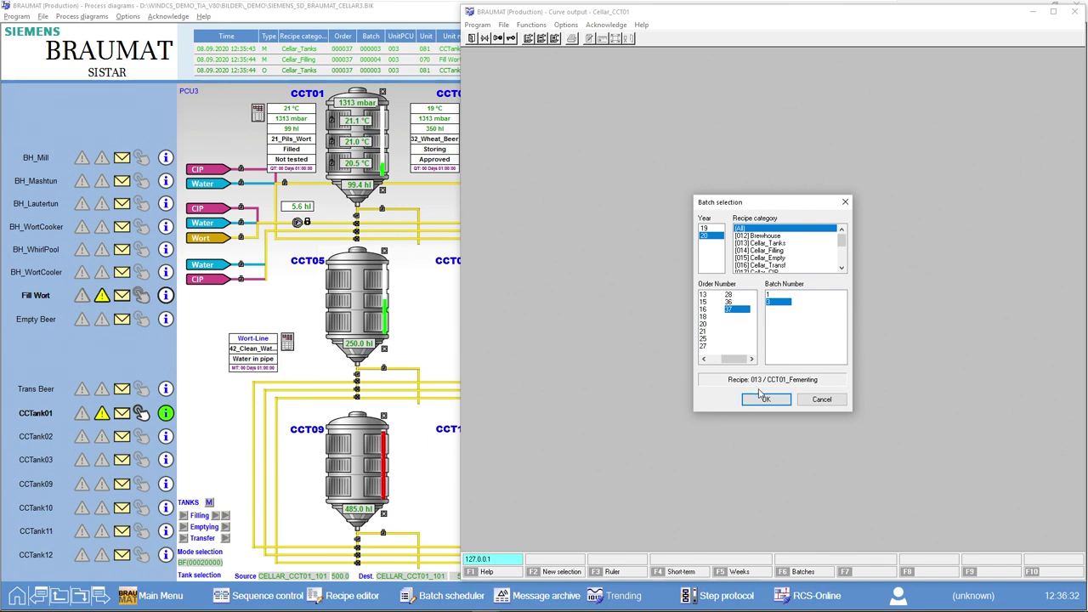
{"action": "left_click", "coordinate": [763, 398]}
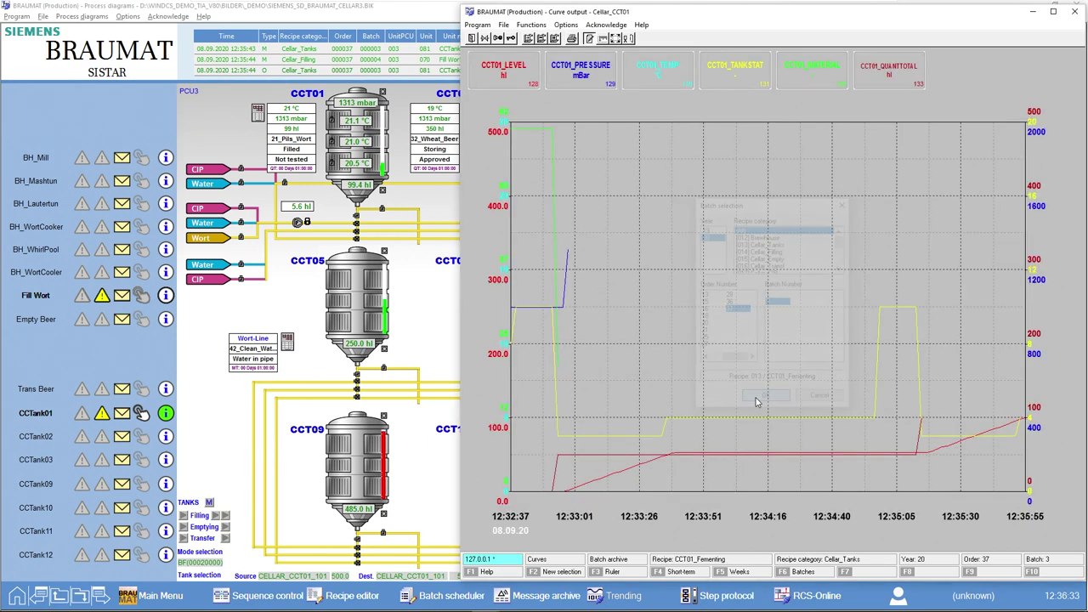
{"action": "left_click", "coordinate": [738, 76]}
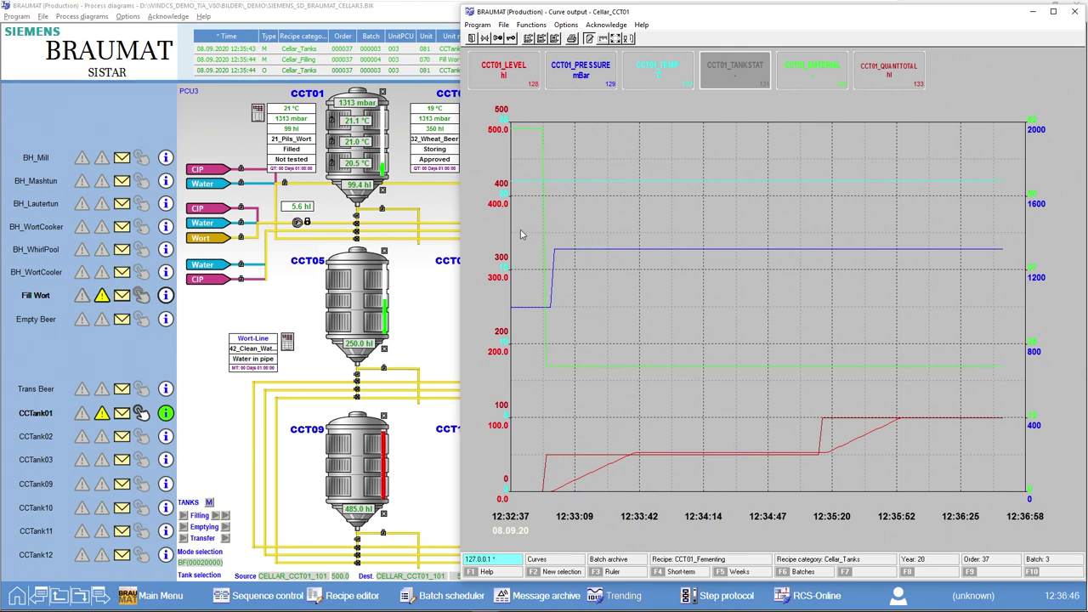
{"action": "left_click", "coordinate": [221, 126]}
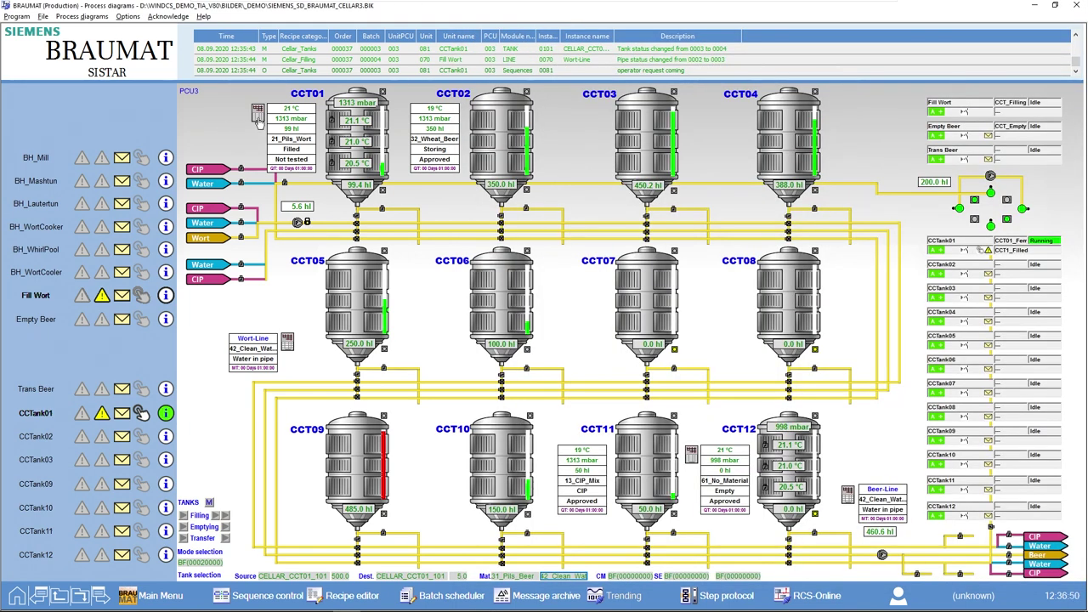
Set CCT01's level to 450 hl and open CCTank01's Start Fermenting operation request
{"action": "left_click", "coordinate": [258, 112]}
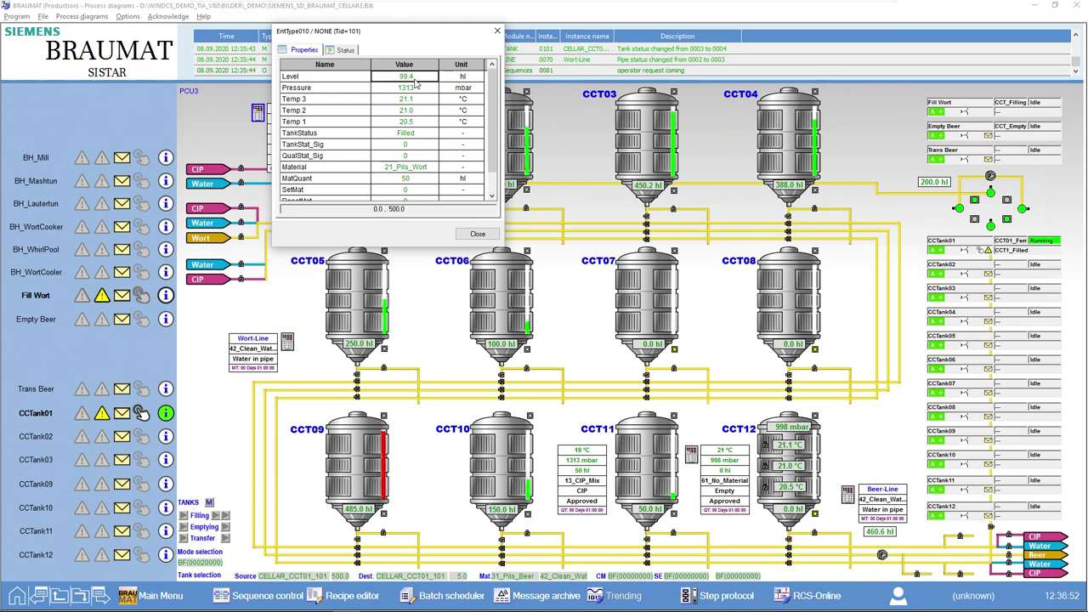
{"action": "type", "text": "450"}
{"action": "key", "text": "Return"}
{"action": "left_click", "coordinate": [495, 34]}
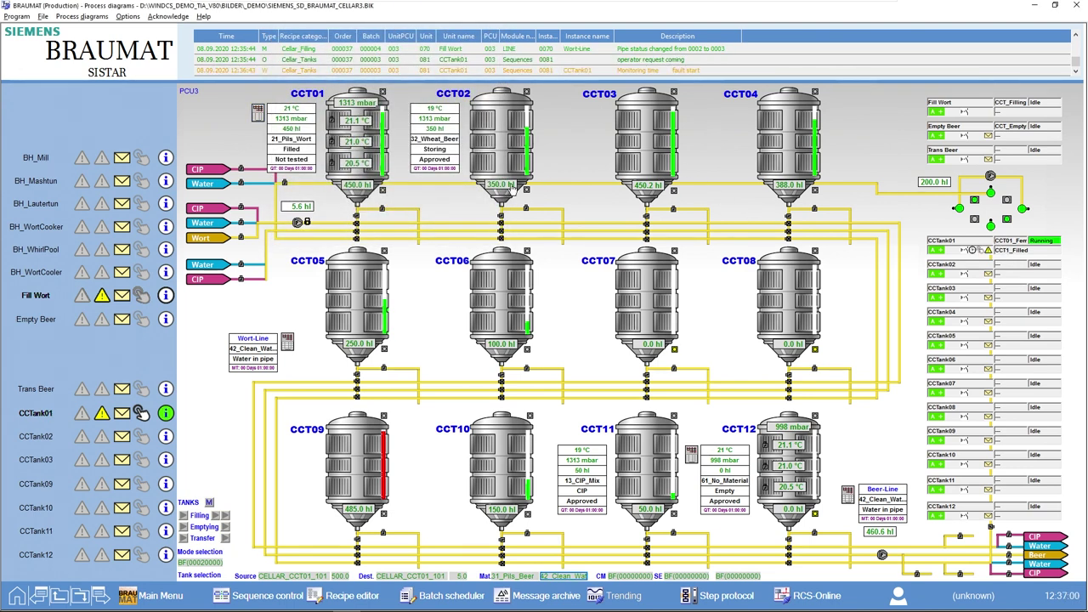
{"action": "left_click", "coordinate": [142, 414]}
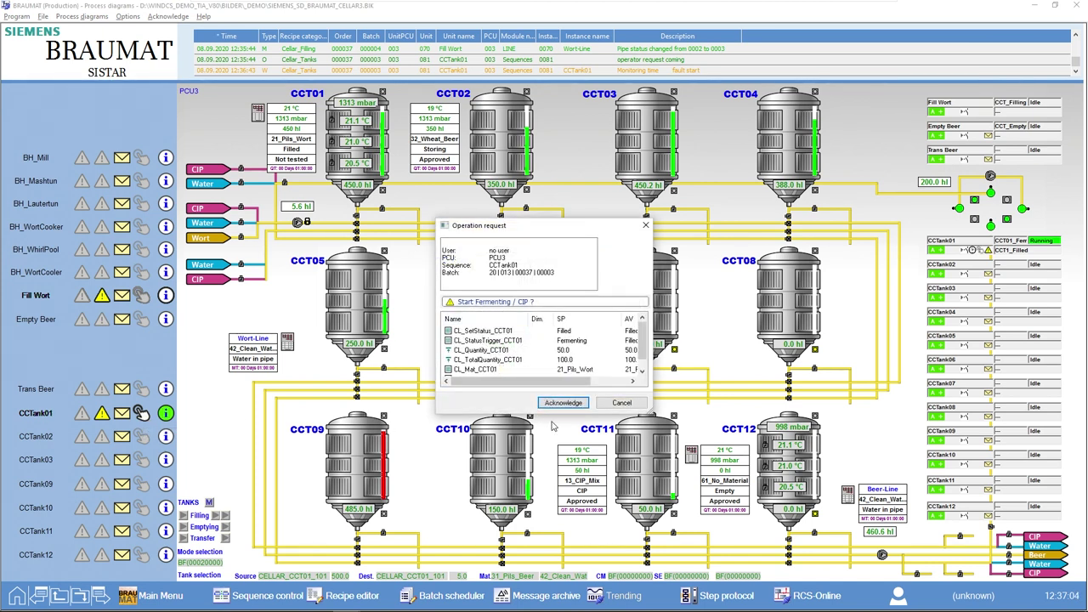
Acknowledge the 'Start Fermenting / CIP ?' request for CCTank01
{"action": "left_click", "coordinate": [563, 403]}
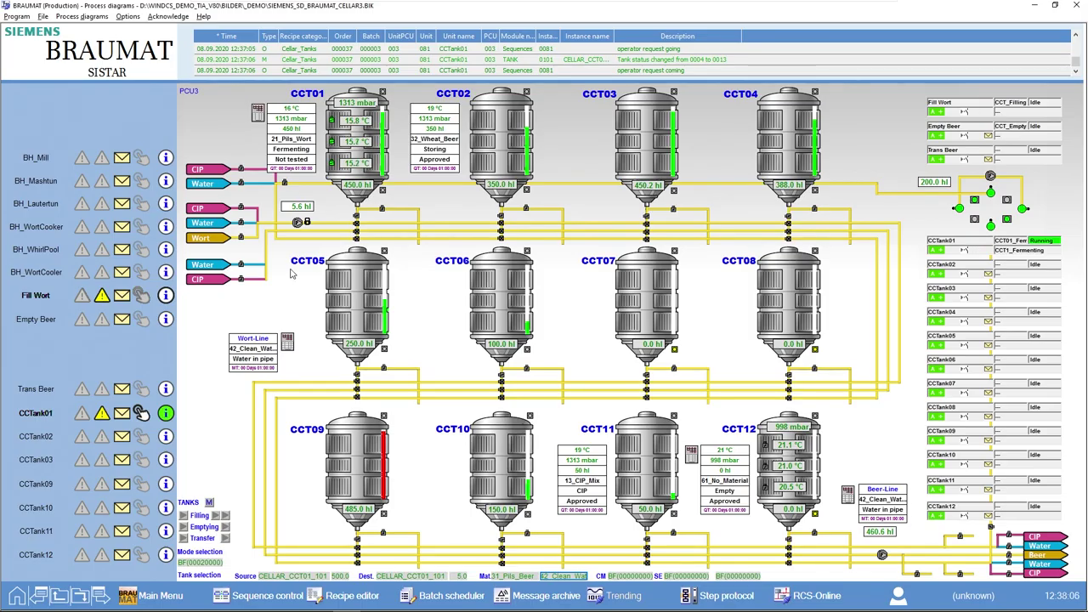
Minimize Curve output, then acknowledge Start Storaging and the ready-to-empty request for CCT01
{"action": "mouse_move", "coordinate": [552, 604]}
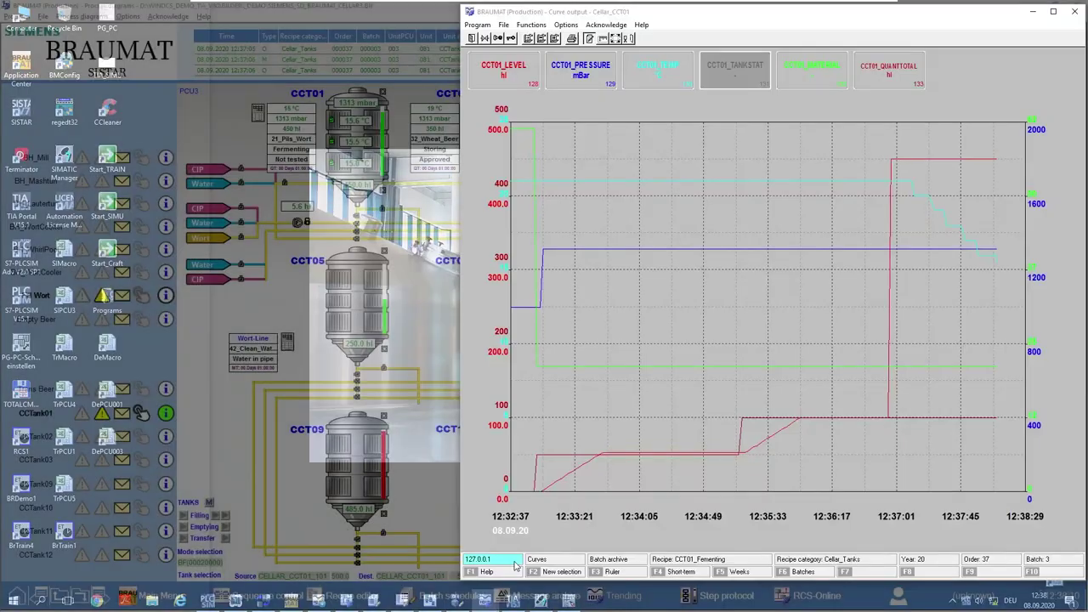
{"action": "left_click", "coordinate": [515, 565]}
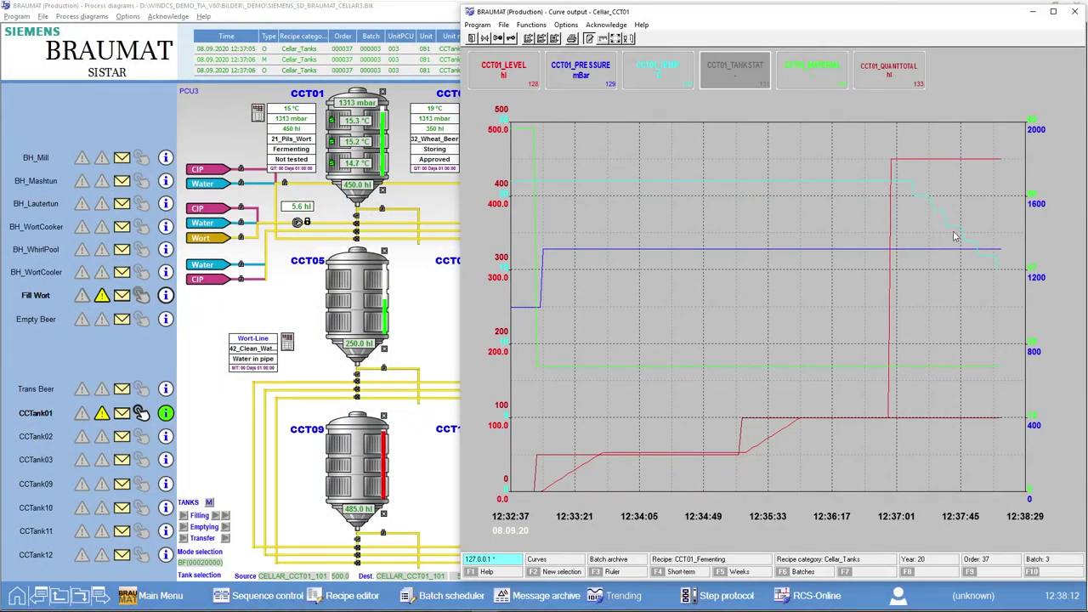
{"action": "left_click", "coordinate": [1033, 12]}
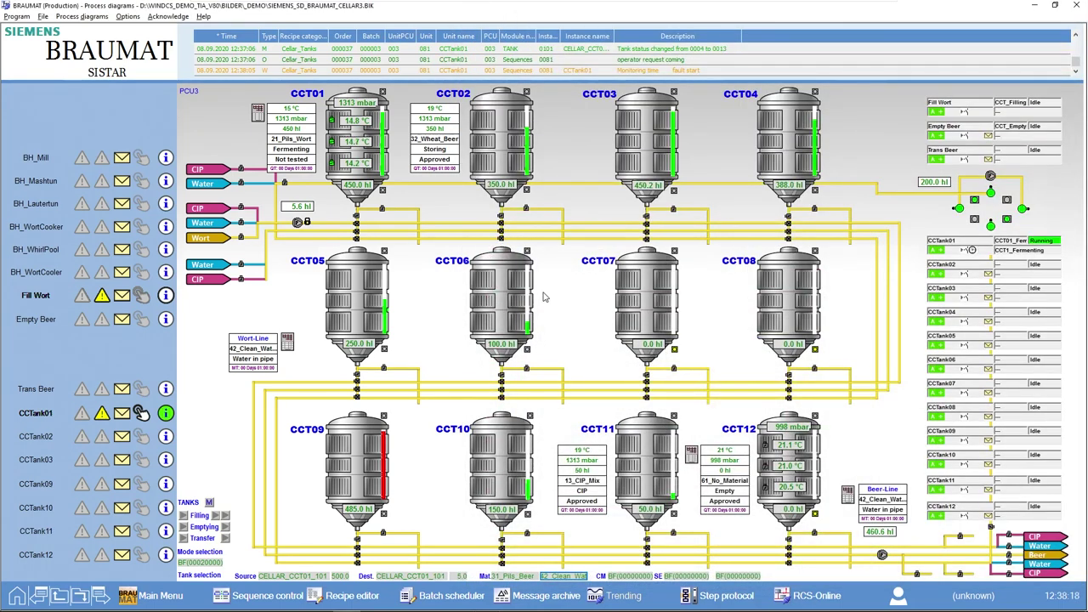
{"action": "left_click", "coordinate": [166, 412]}
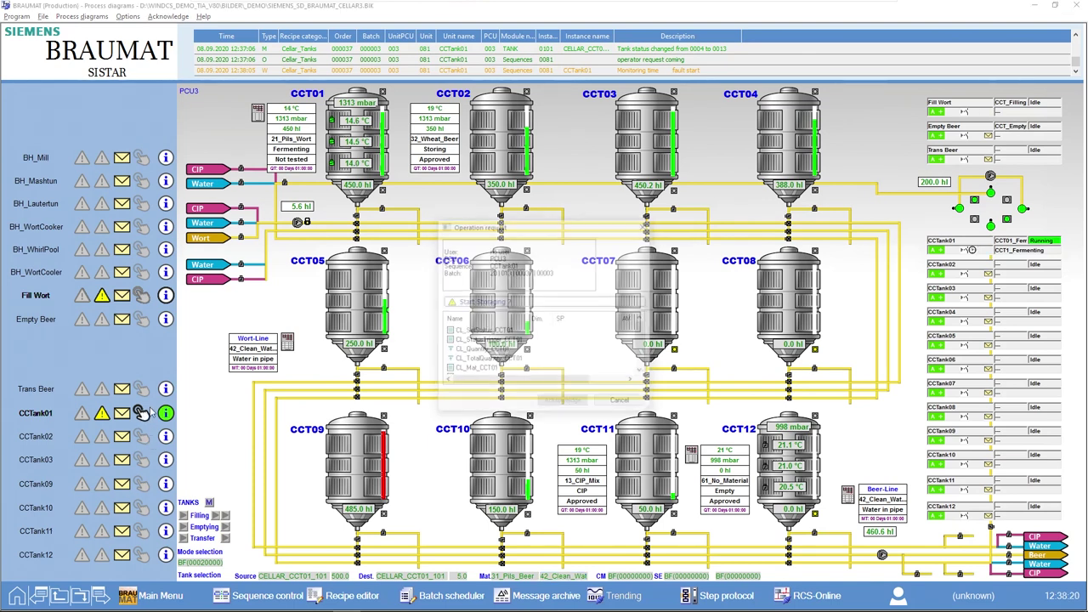
{"action": "left_click", "coordinate": [550, 402]}
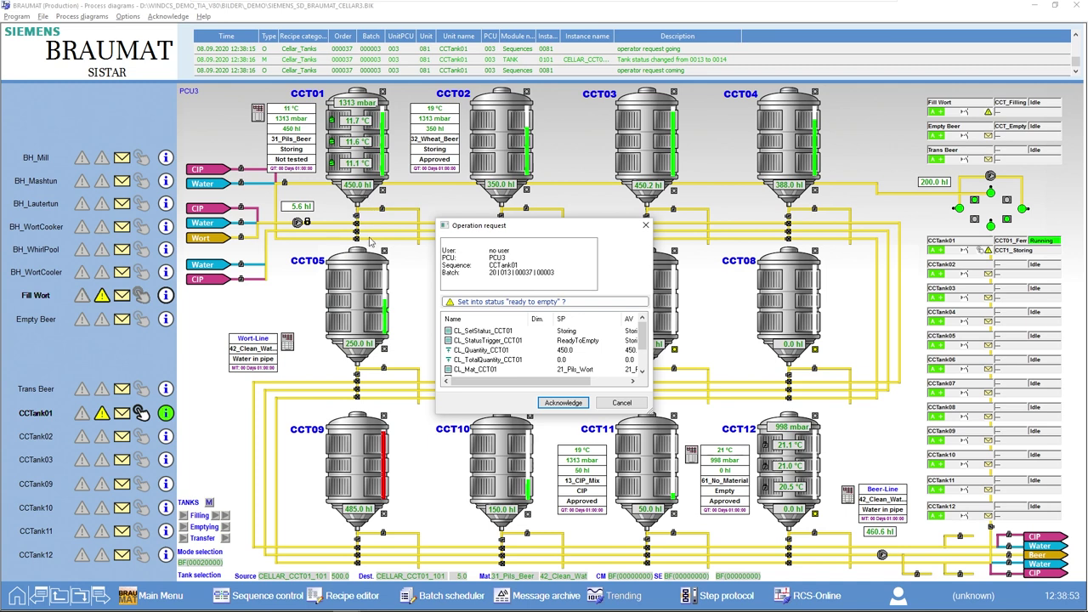
{"action": "left_click", "coordinate": [562, 405]}
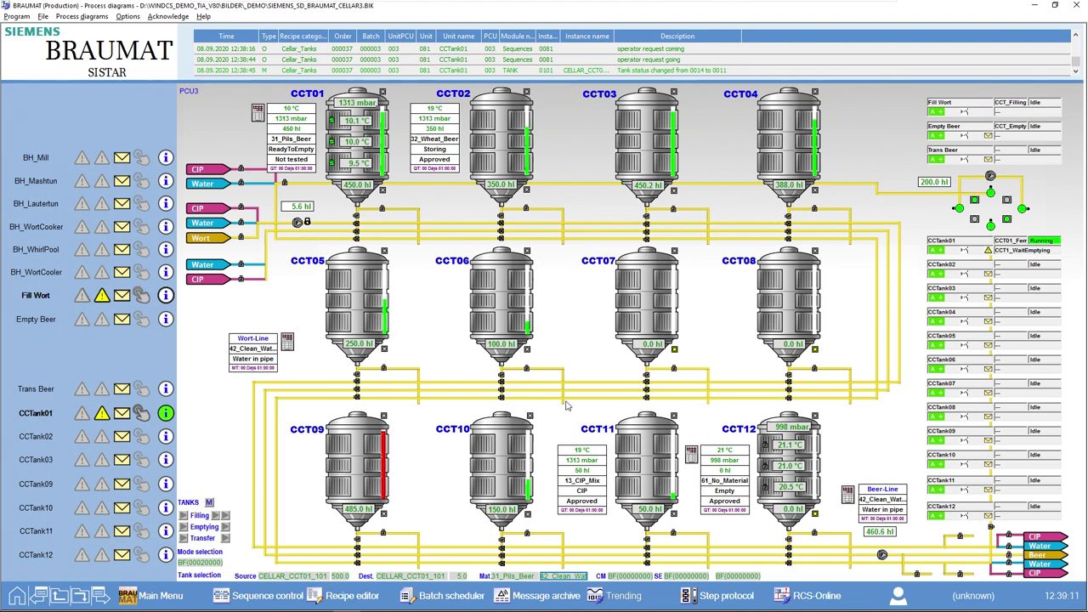
Leave the source tank list unchanged and start emptying CCT01 to the beer line
{"action": "left_click", "coordinate": [324, 576]}
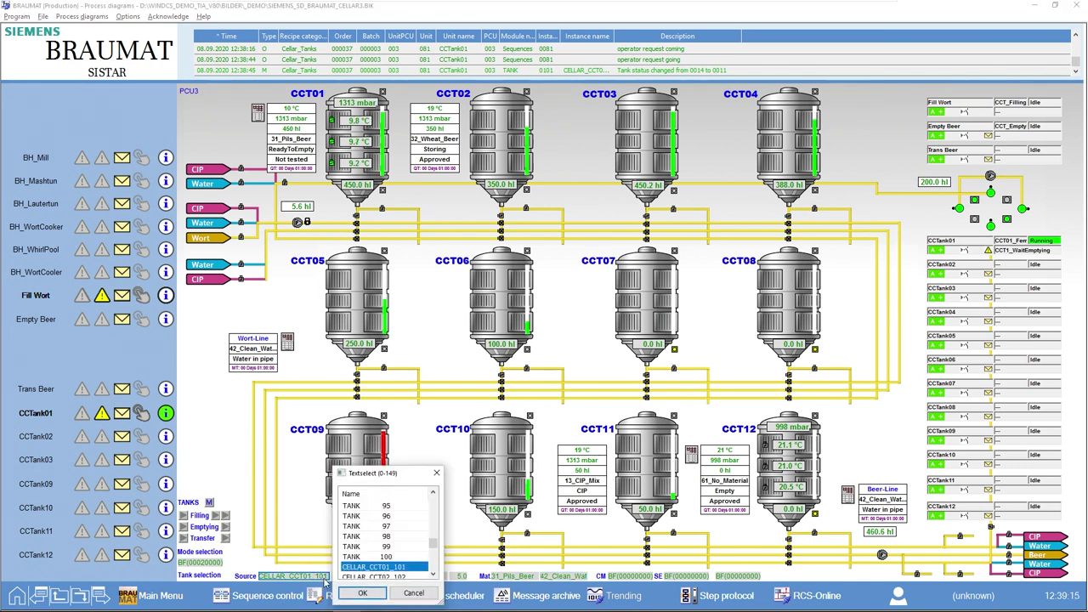
{"action": "left_click", "coordinate": [414, 593]}
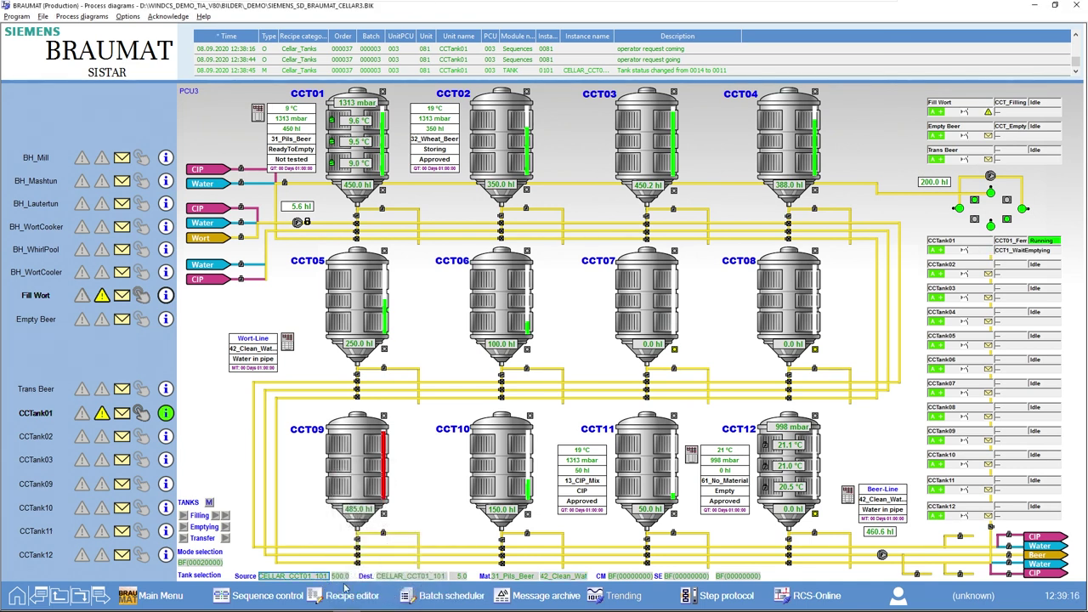
{"action": "left_click", "coordinate": [226, 527]}
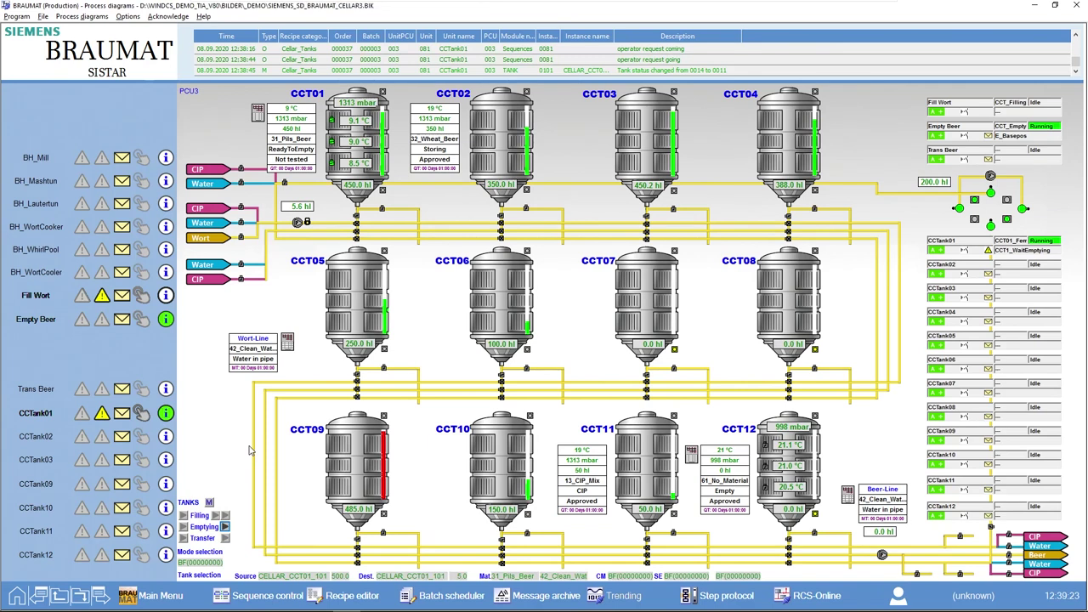
View the Empty Beer control recipe steps after closing the CCTank01 and Fill Wort recipes
{"action": "left_click", "coordinate": [961, 130]}
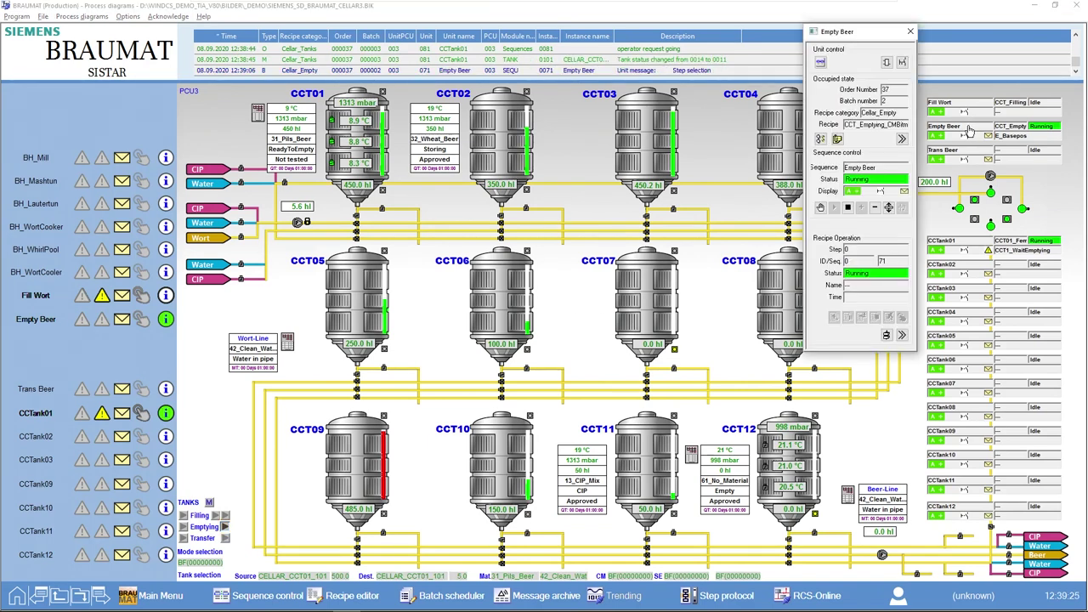
{"action": "left_click", "coordinate": [821, 138]}
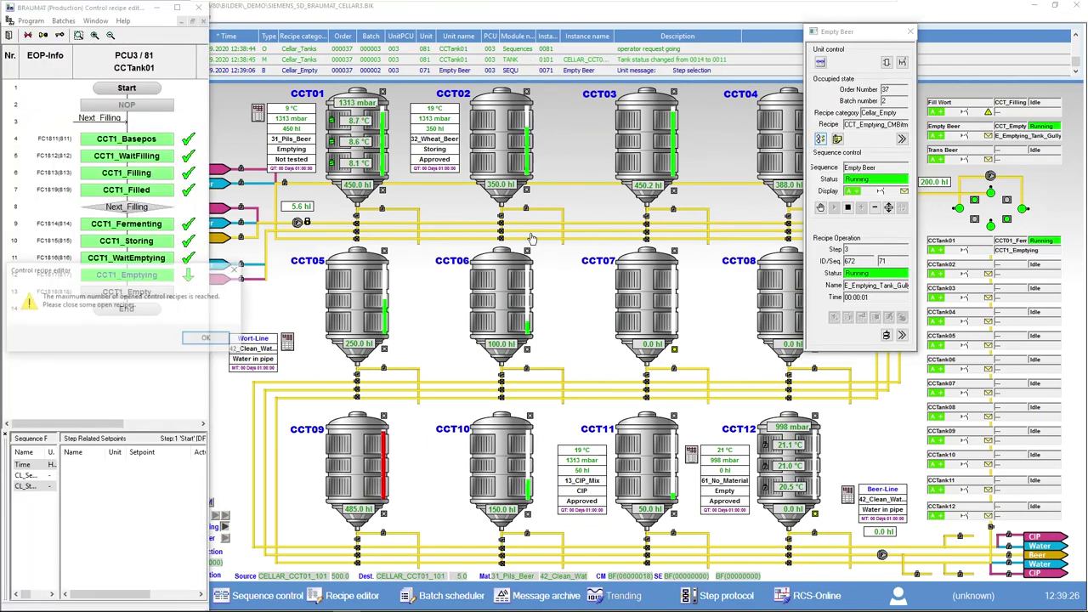
{"action": "left_click", "coordinate": [207, 338]}
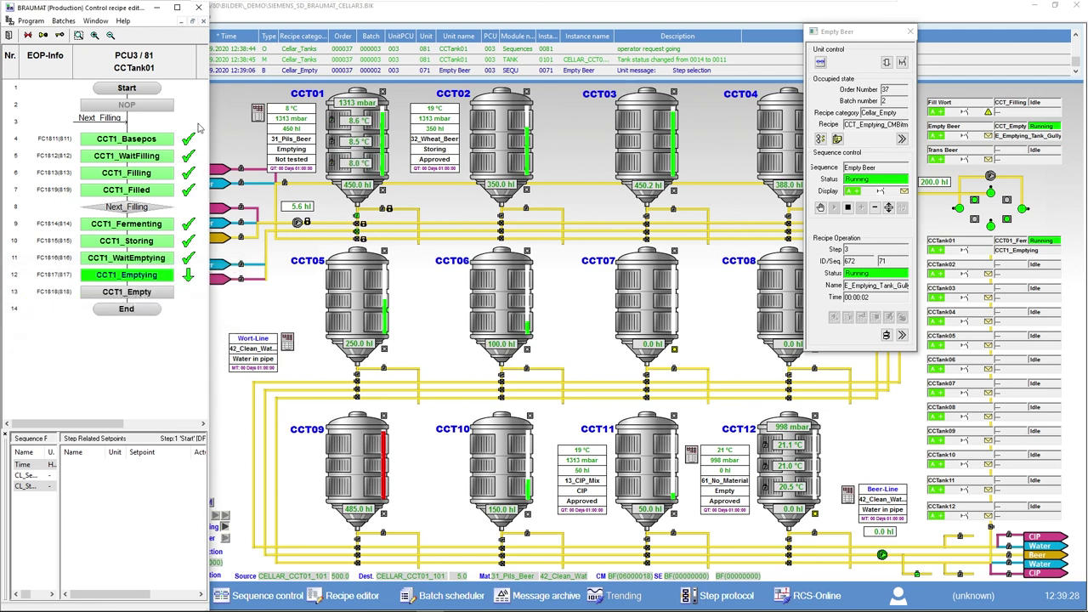
{"action": "left_click", "coordinate": [204, 23]}
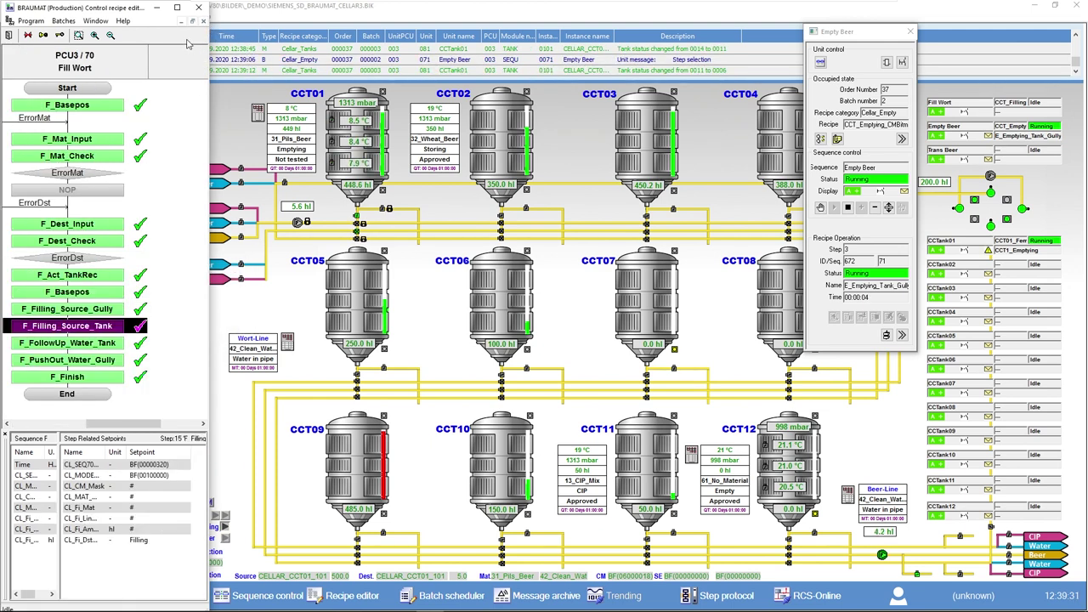
{"action": "left_click", "coordinate": [204, 23]}
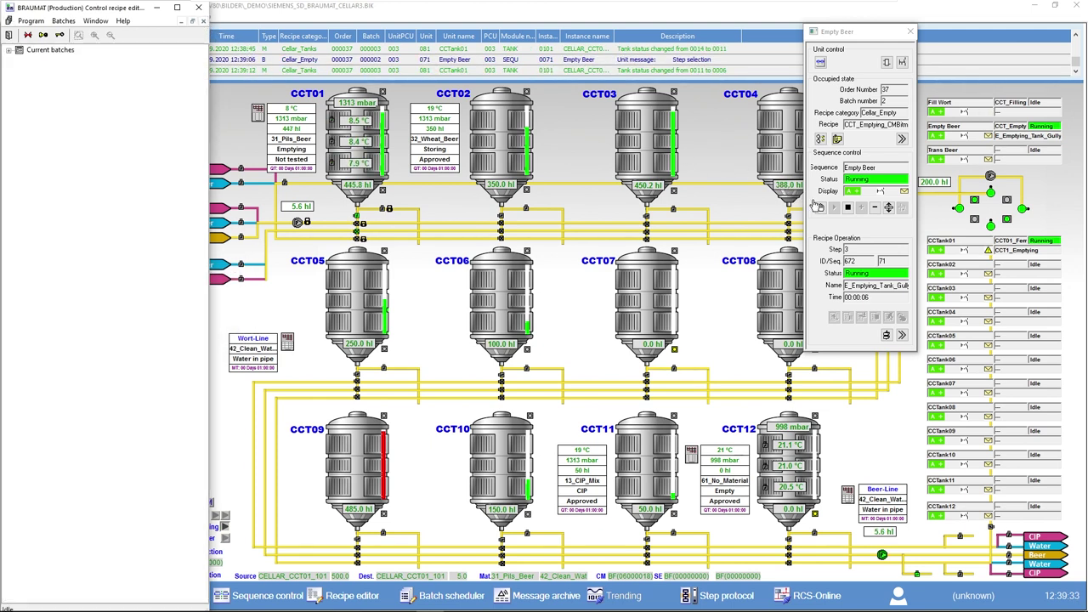
{"action": "left_click", "coordinate": [821, 141]}
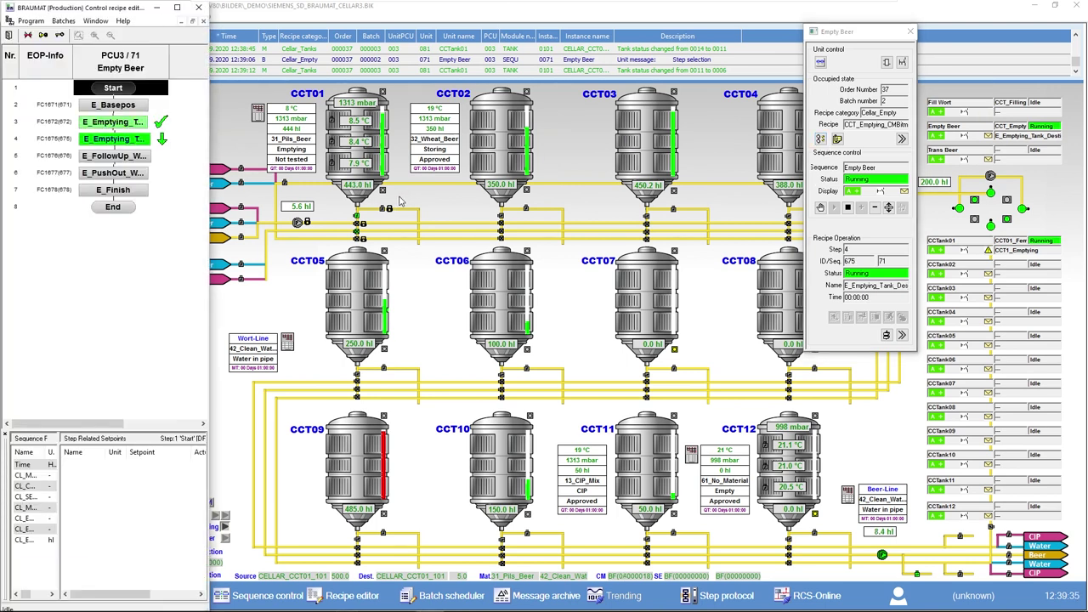
{"action": "left_click_drag", "start_coordinate": [171, 68], "coordinate": [188, 70]}
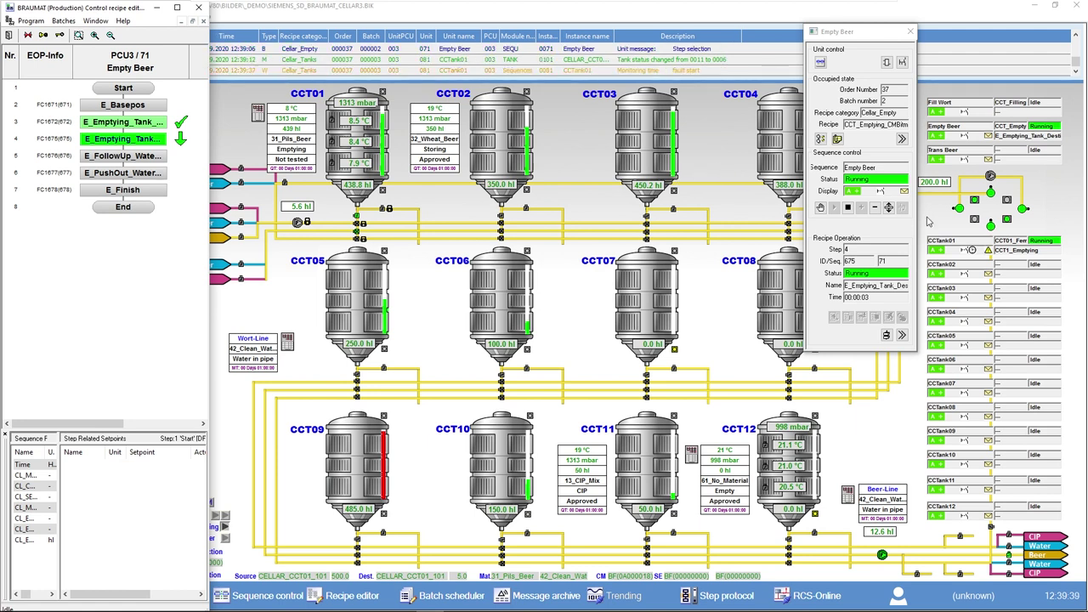
Check CCTank01's control recipe at CCT1_Emptying, then close both unit detail windows
{"action": "left_click", "coordinate": [963, 242]}
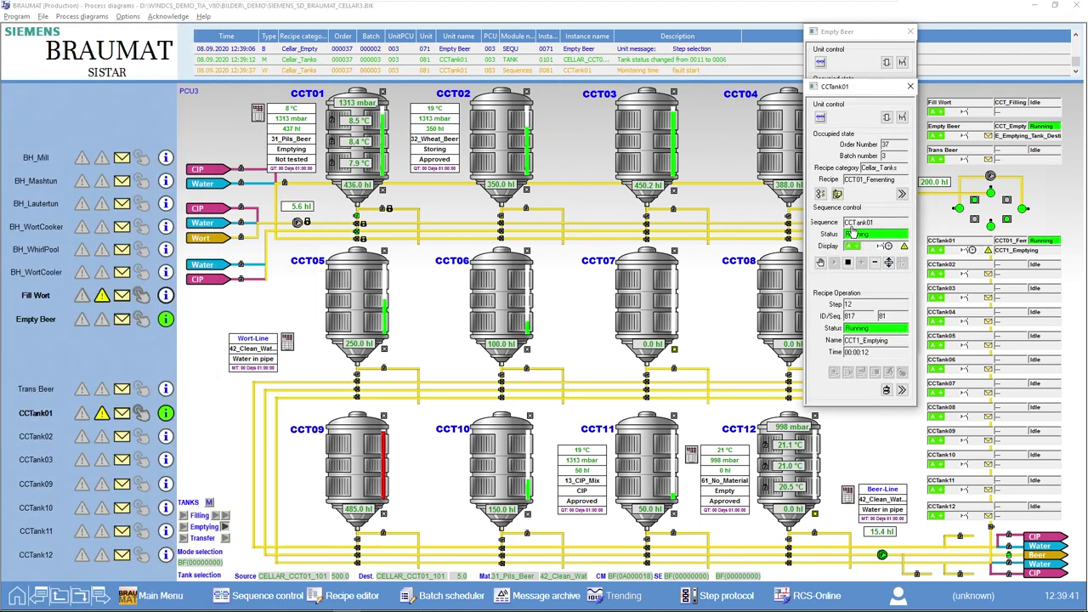
{"action": "left_click", "coordinate": [821, 195]}
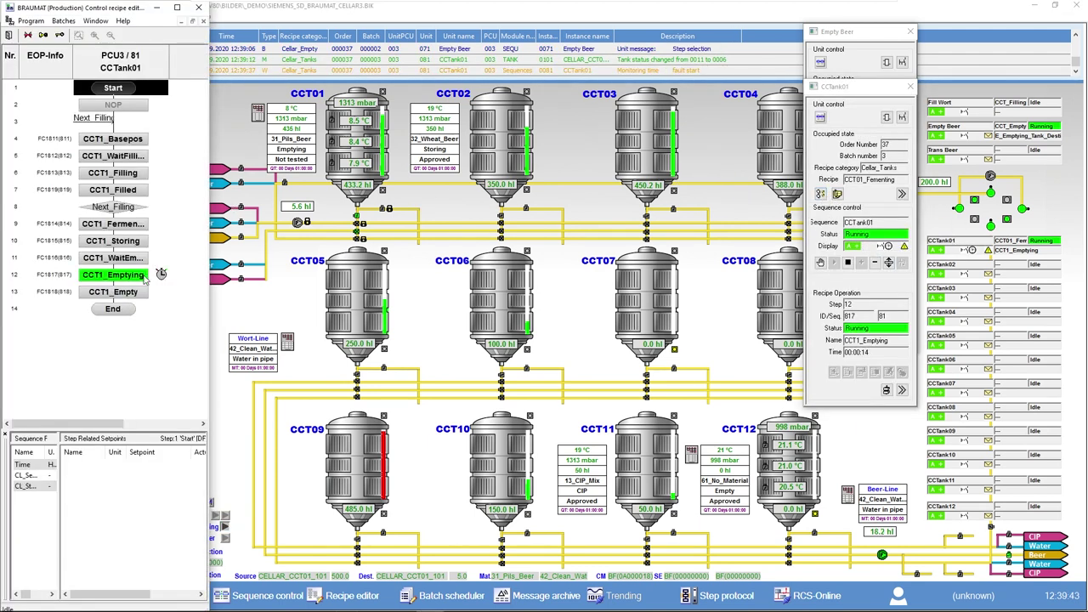
{"action": "left_click", "coordinate": [157, 8]}
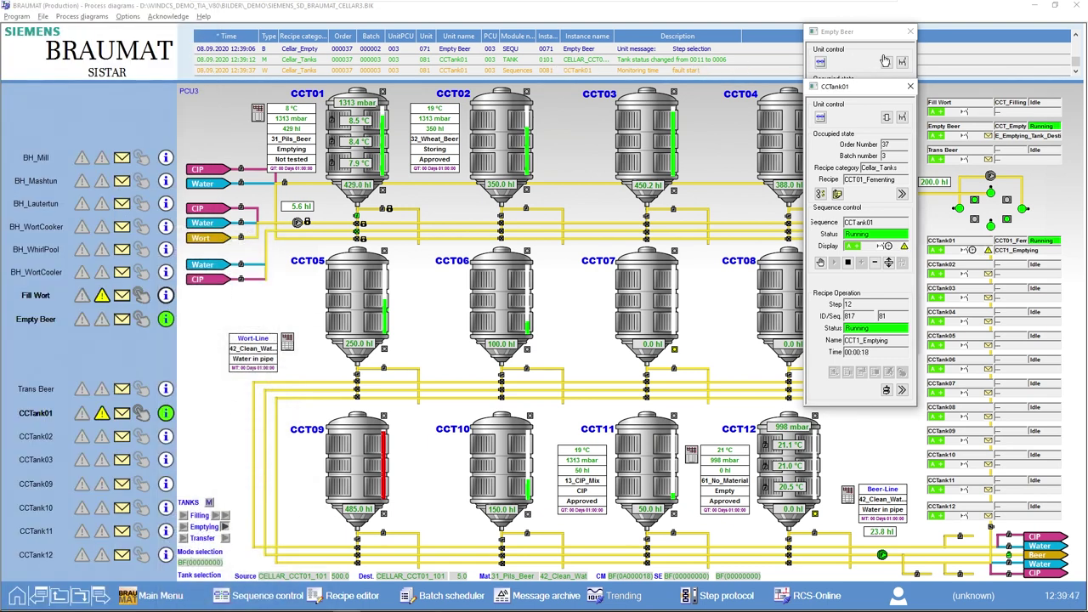
{"action": "left_click", "coordinate": [911, 86]}
{"action": "left_click", "coordinate": [911, 31]}
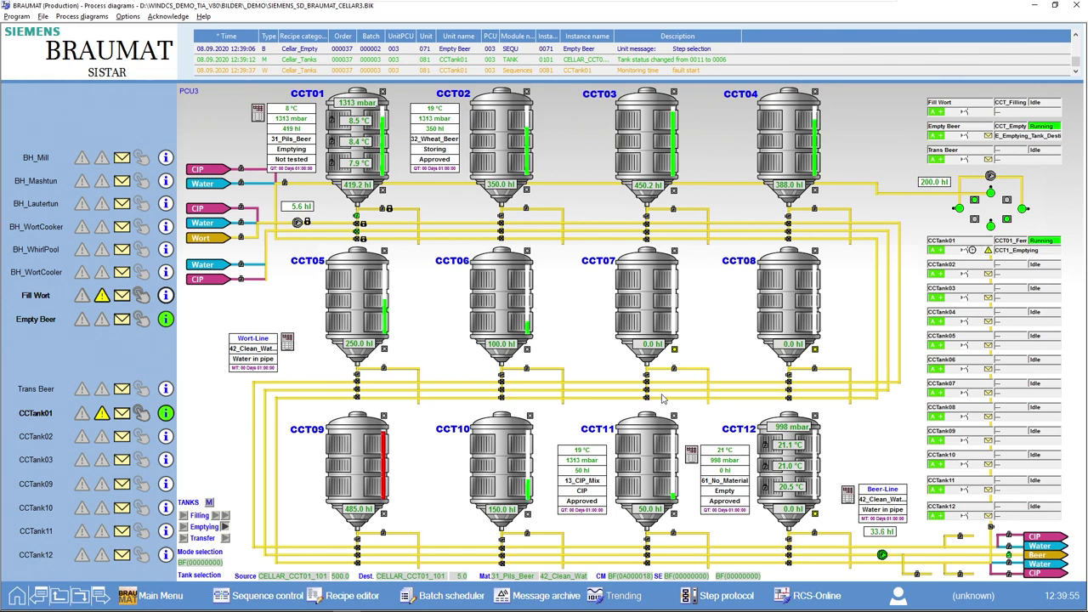
Turn off the CCT01_QUANTTOTAL curve in the CCT01 trend chart and minimize the chart
{"action": "mouse_move", "coordinate": [480, 602]}
{"action": "left_click", "coordinate": [527, 557]}
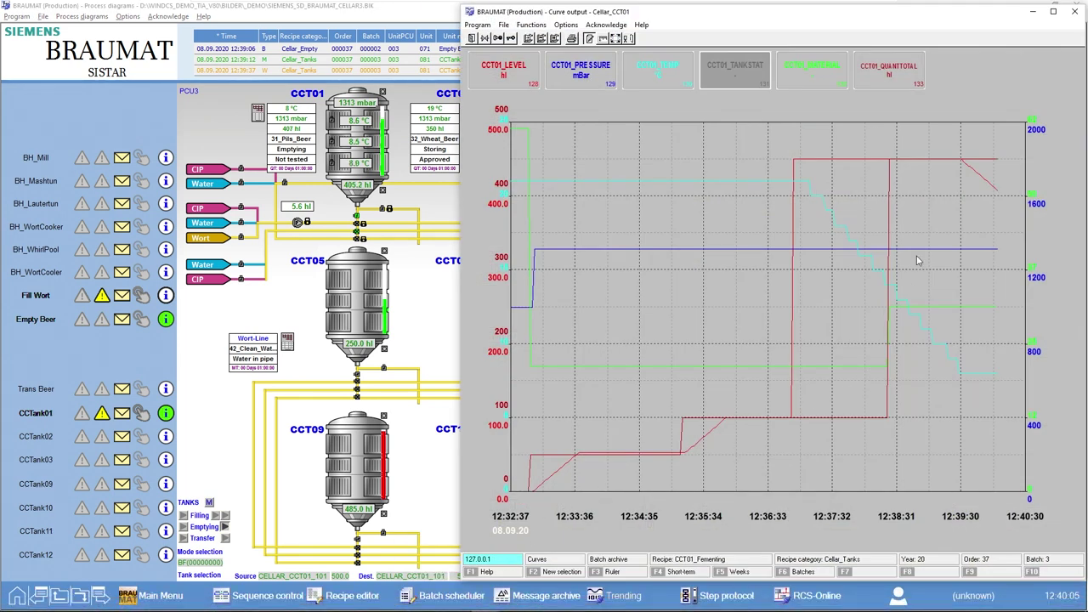
{"action": "left_click", "coordinate": [883, 72]}
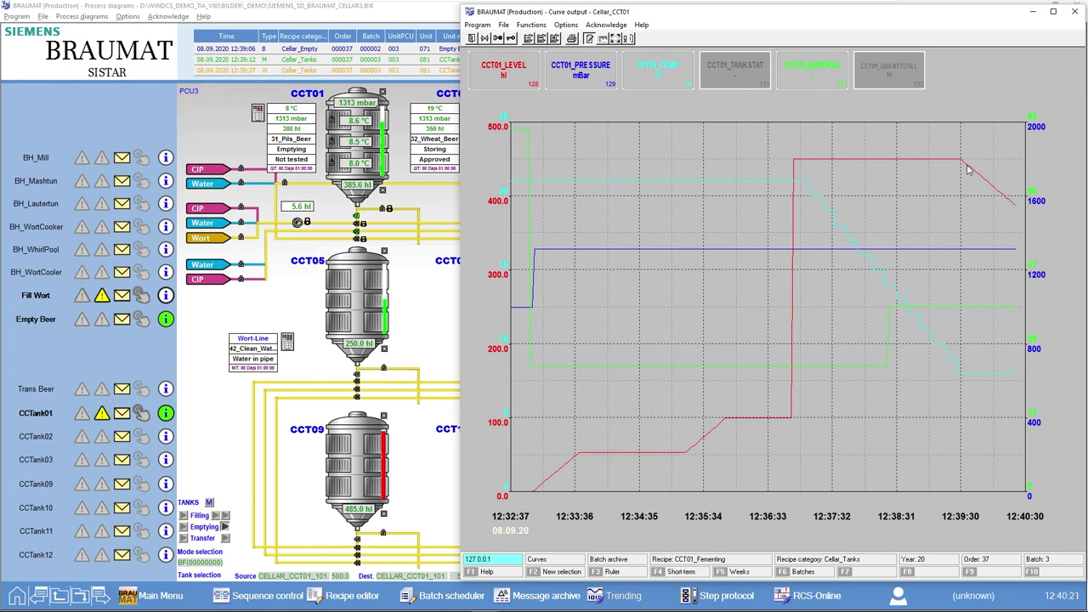
{"action": "left_click", "coordinate": [1033, 11]}
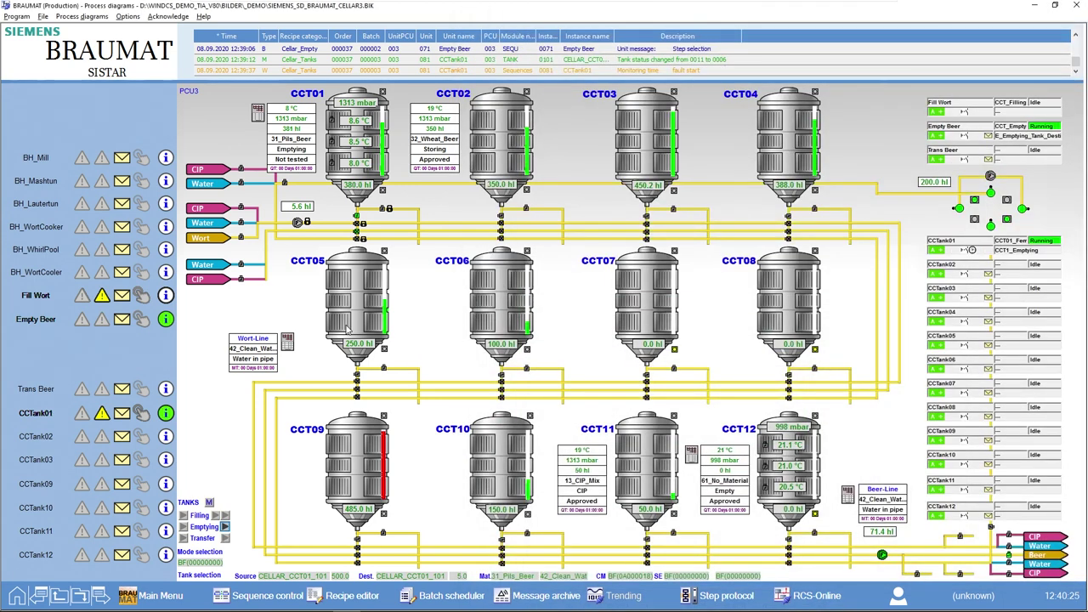